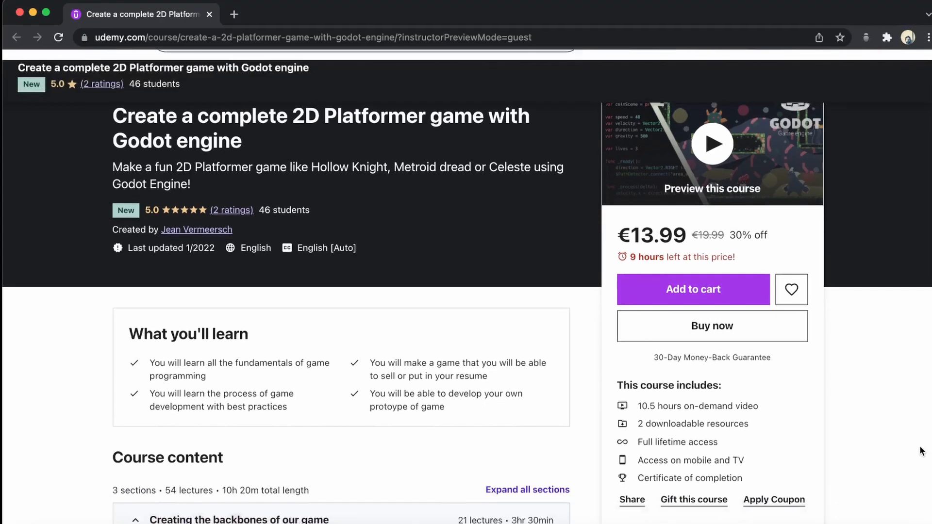
scroll(922, 451, "down", 3)
scroll(921, 451, "down", 6)
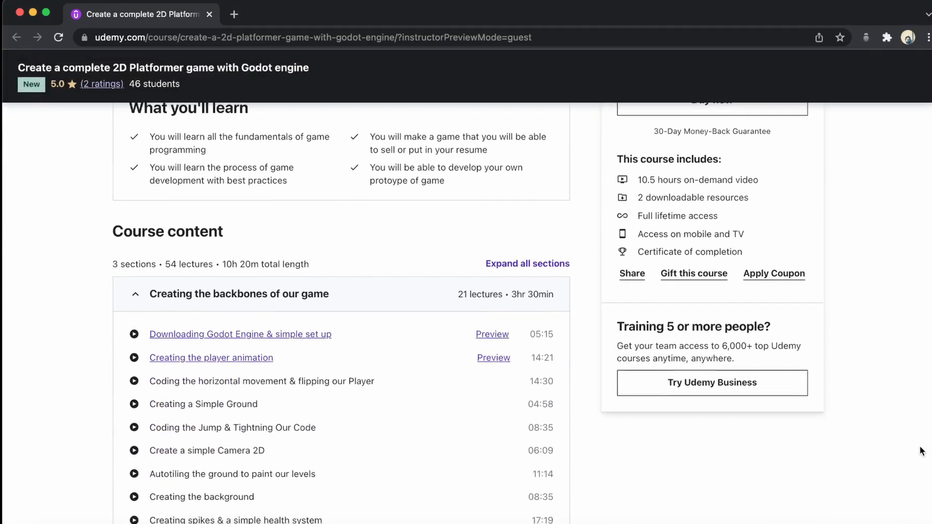
scroll(921, 450, "down", 5)
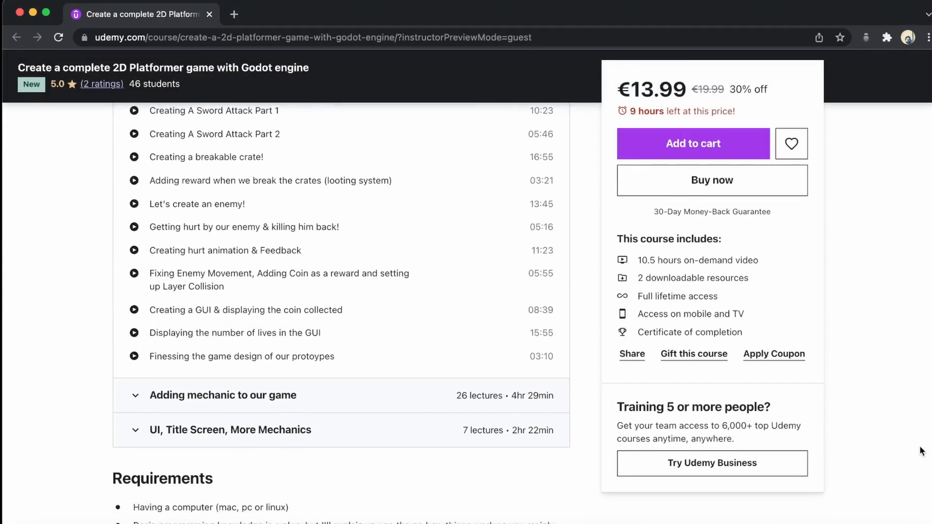
left_click(144, 288)
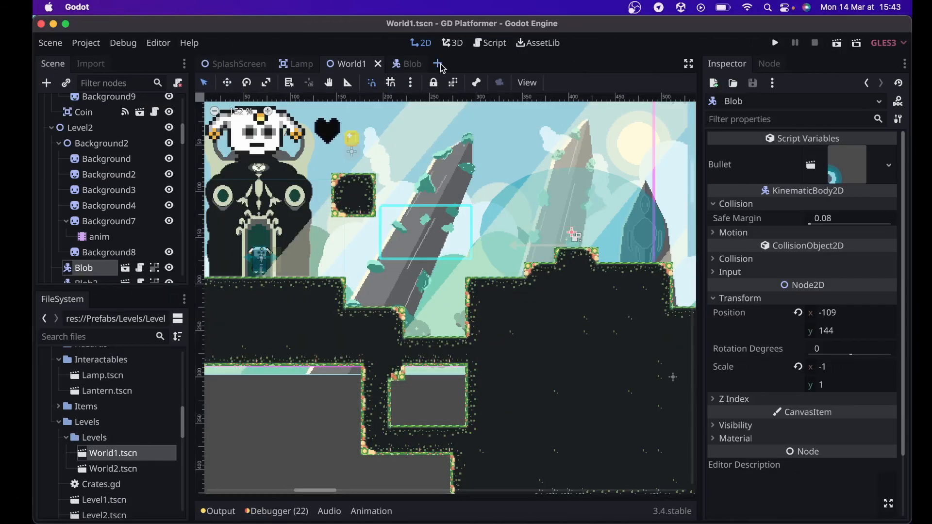
Open a new empty scene and bring up the node types available for its root
left_click(442, 68)
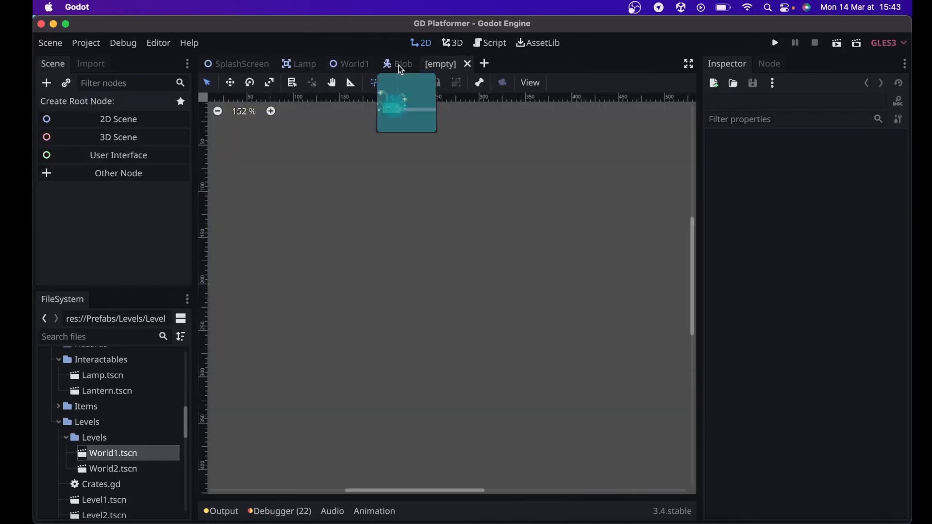
left_click(46, 83)
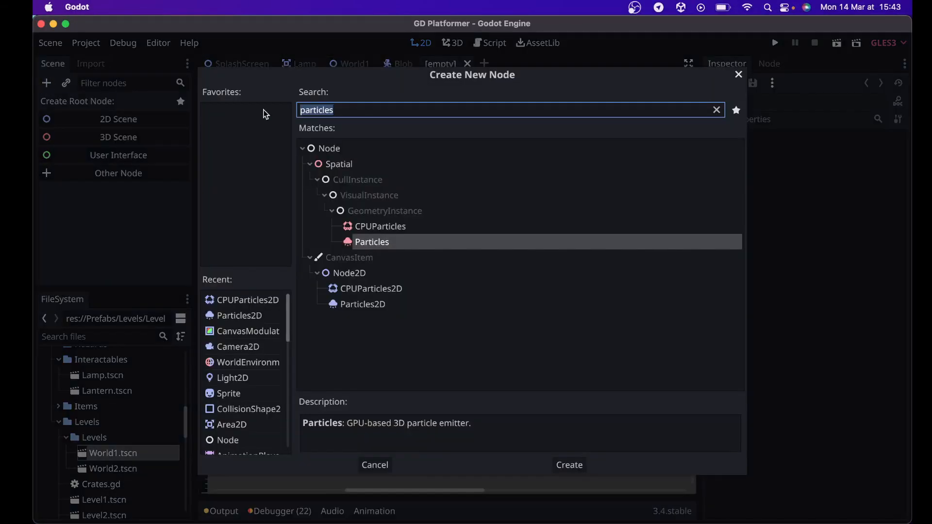
Compare the descriptions of the CPUParticles2D and Particles2D node types
left_click(396, 289)
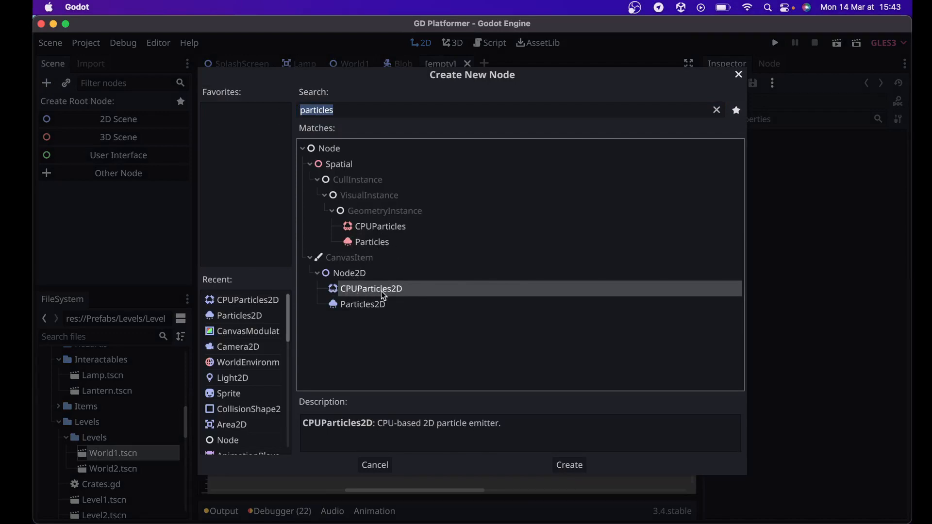
left_click(381, 307)
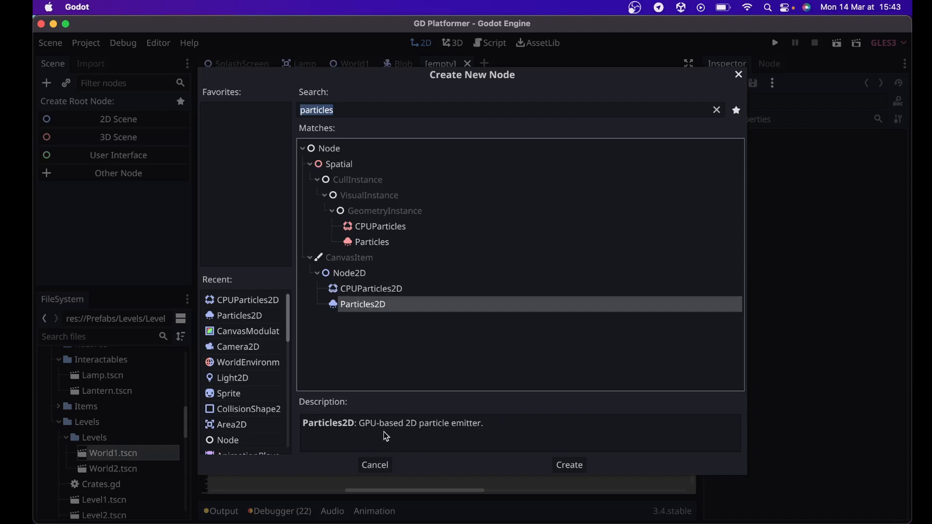
left_click(381, 290)
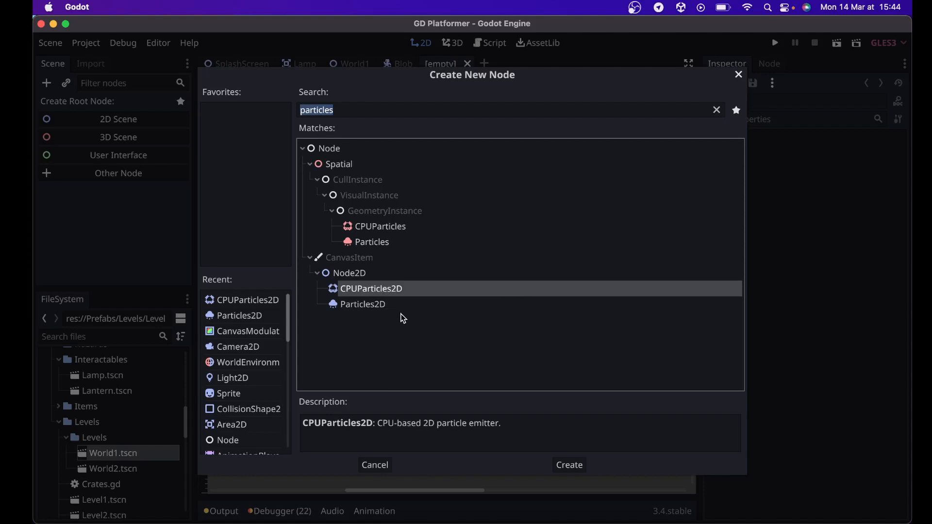
left_click(373, 310)
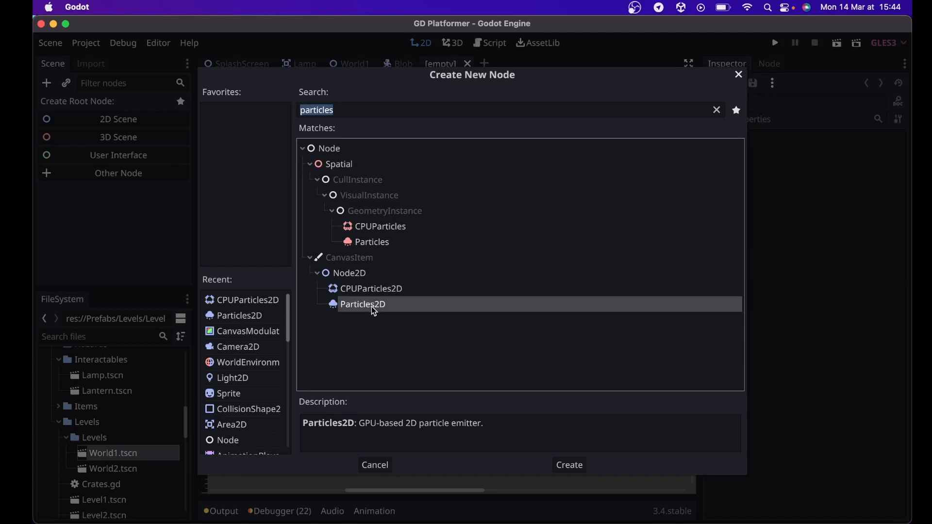
left_click(412, 291)
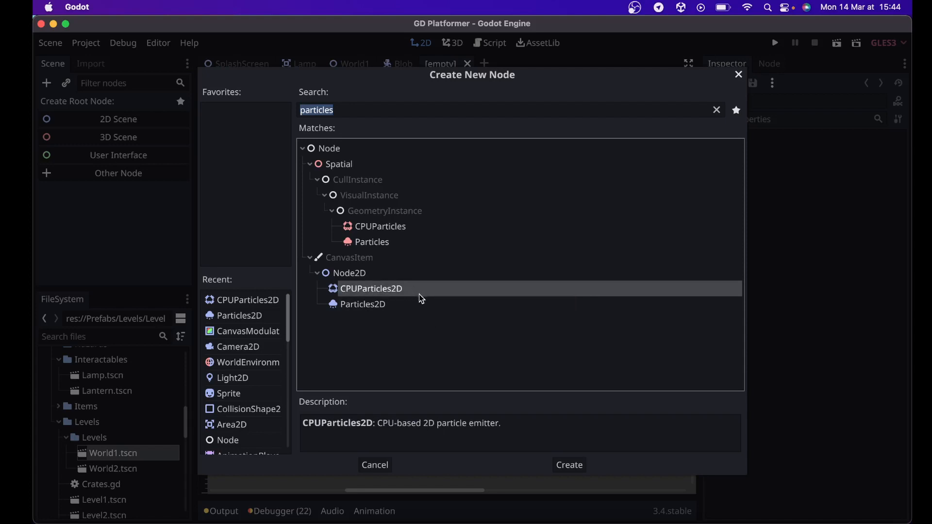
left_click(423, 303)
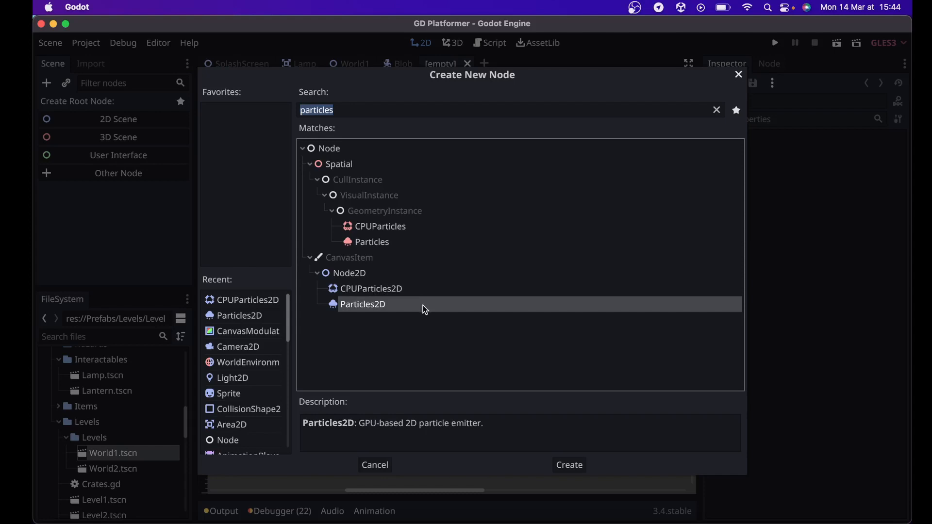
left_click(409, 293)
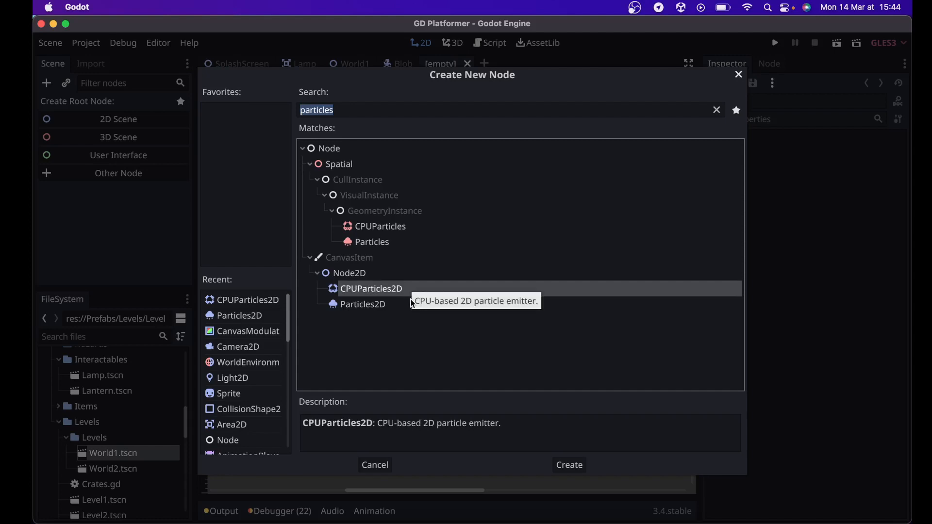
left_click(394, 309)
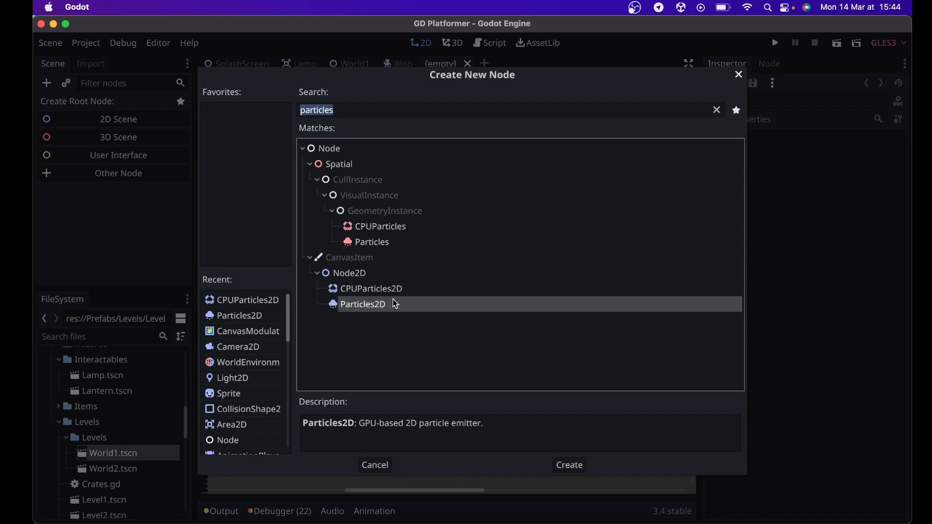
left_click(405, 276)
Create a CPUParticles2D node as the new scene's root and centre the canvas on its emitted particles
left_click(403, 291)
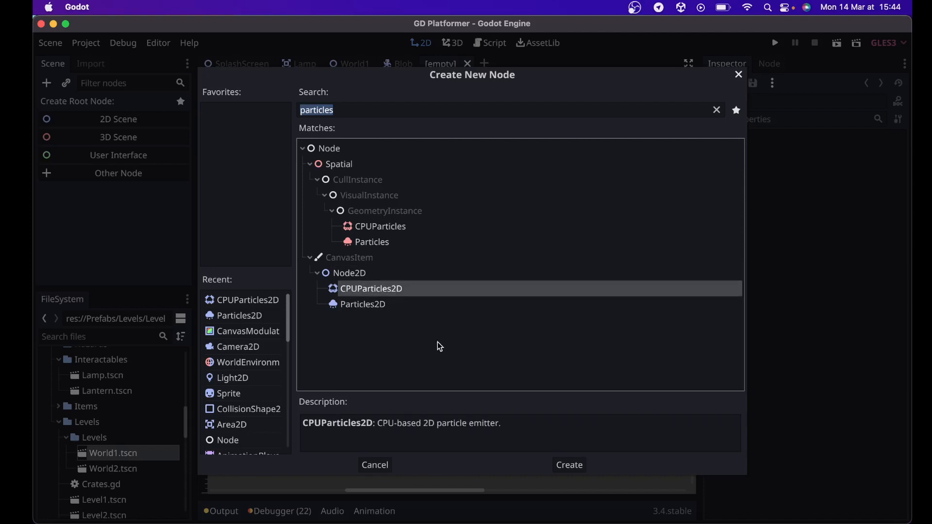
left_click(567, 464)
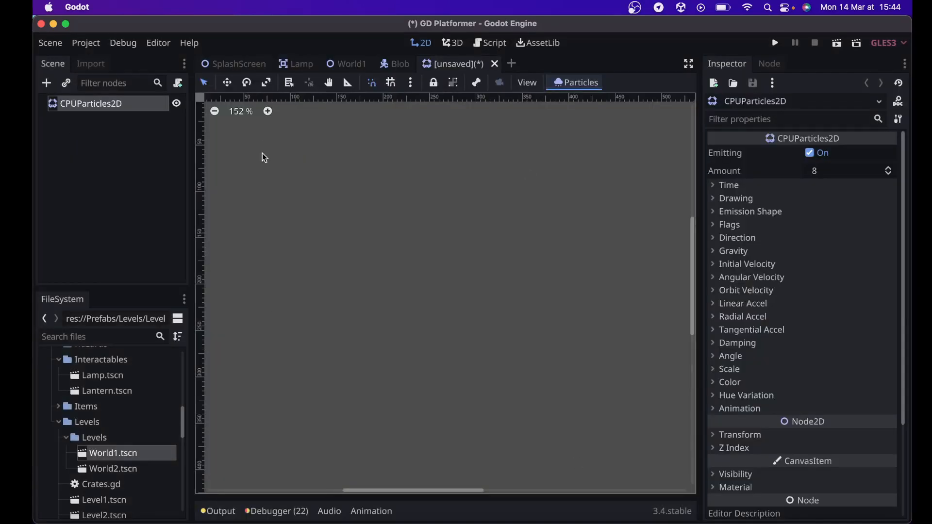
double_click(57, 103)
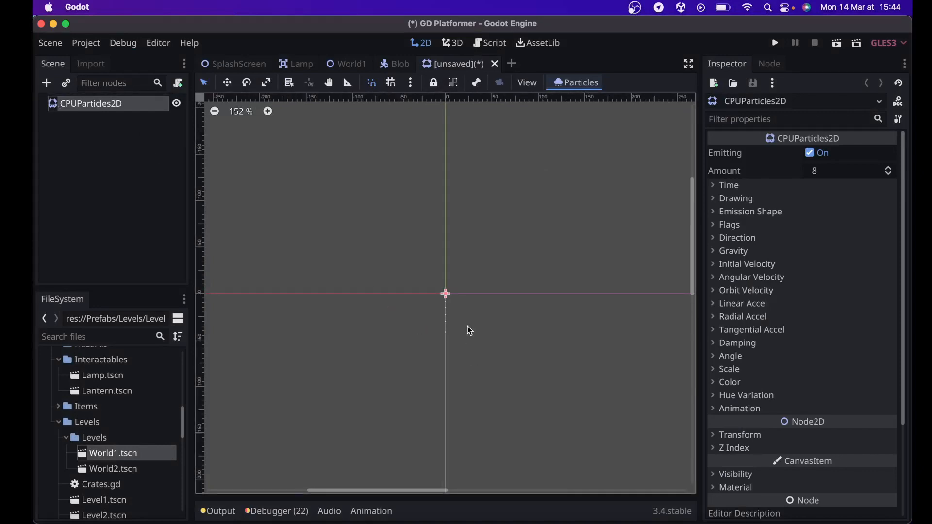
scroll(470, 331, "up", 5)
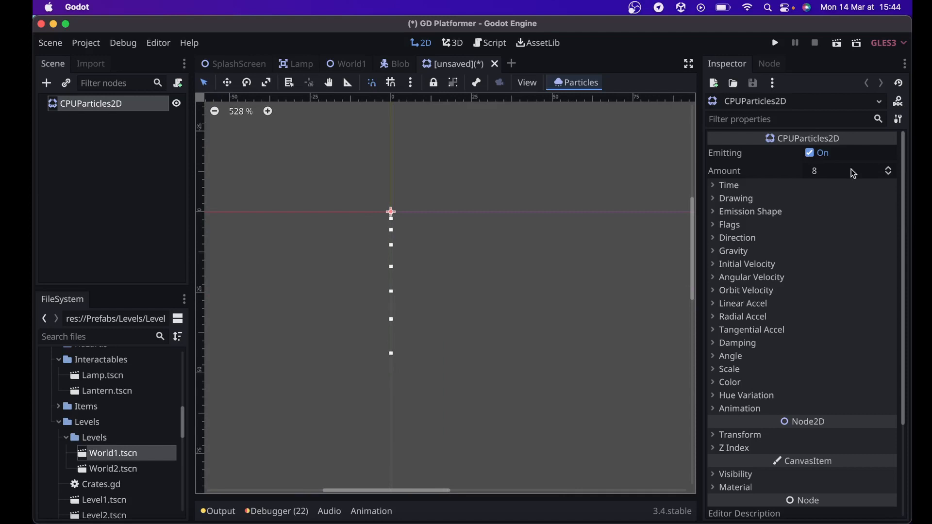
Try particle amounts of 2 and 30 on the emitter, and set the amount back to 8
left_click(830, 173)
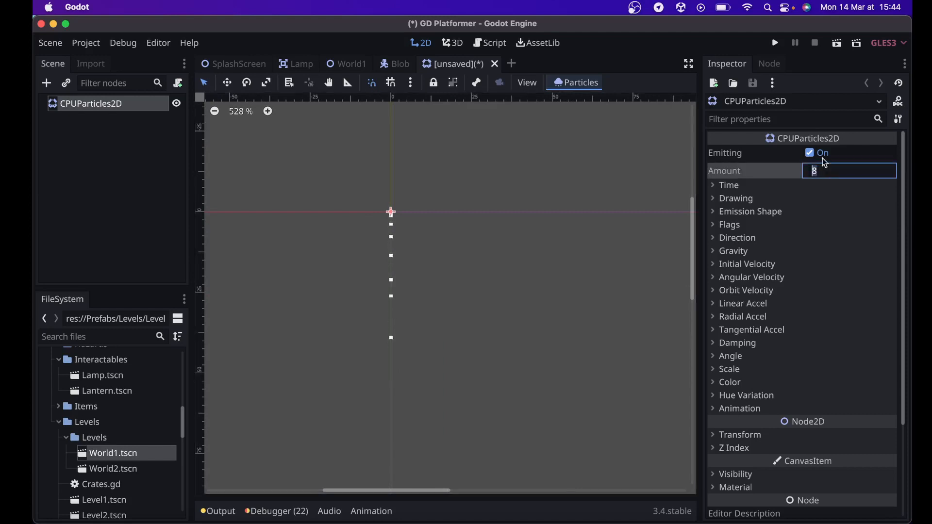
type("2")
key("Return")
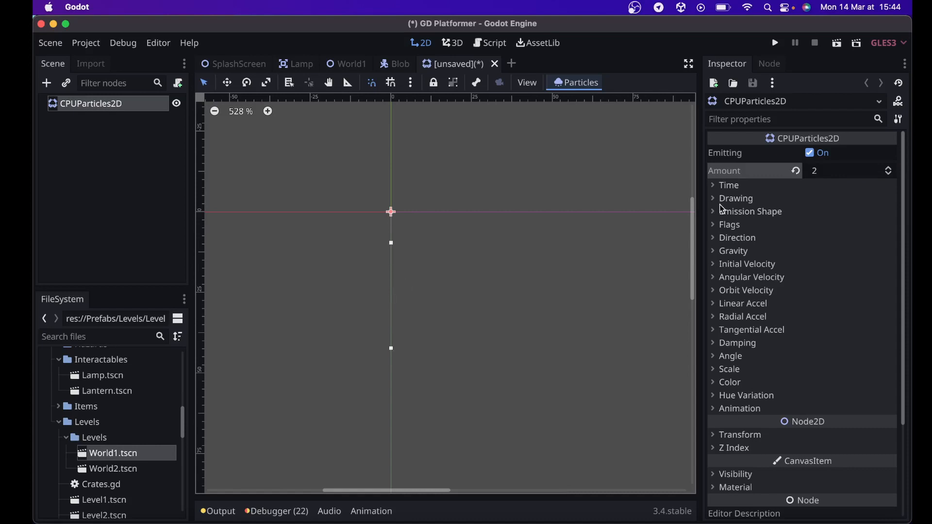
left_click(855, 176)
type("30")
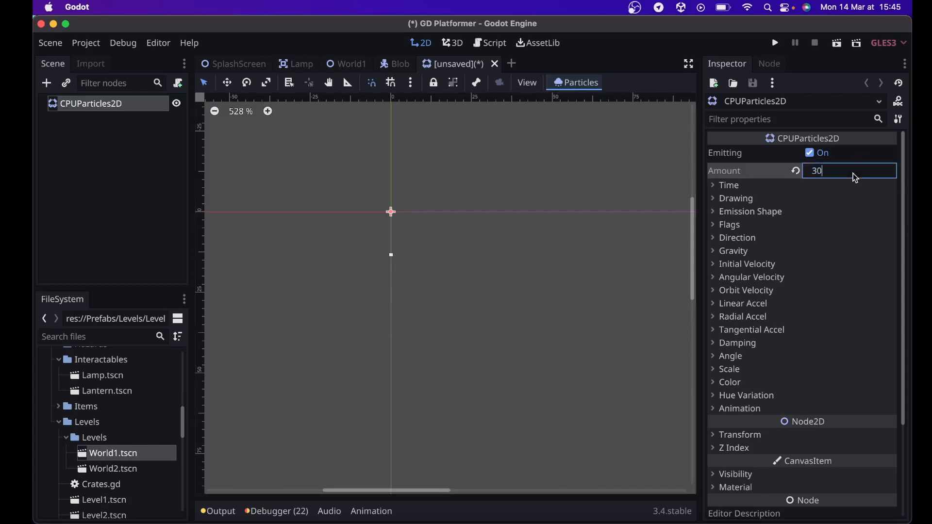
key("Return")
left_click(855, 175)
type("8")
key("Return")
Assign particles.png from the 8 - Texture folder as the emitter's drawing texture
left_click(712, 200)
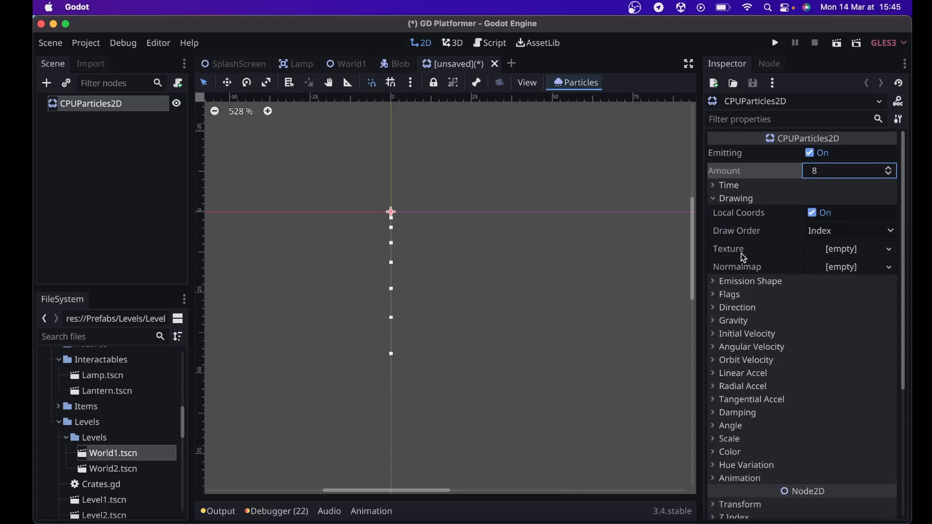
scroll(61, 429, "up", 1)
scroll(62, 429, "up", 8)
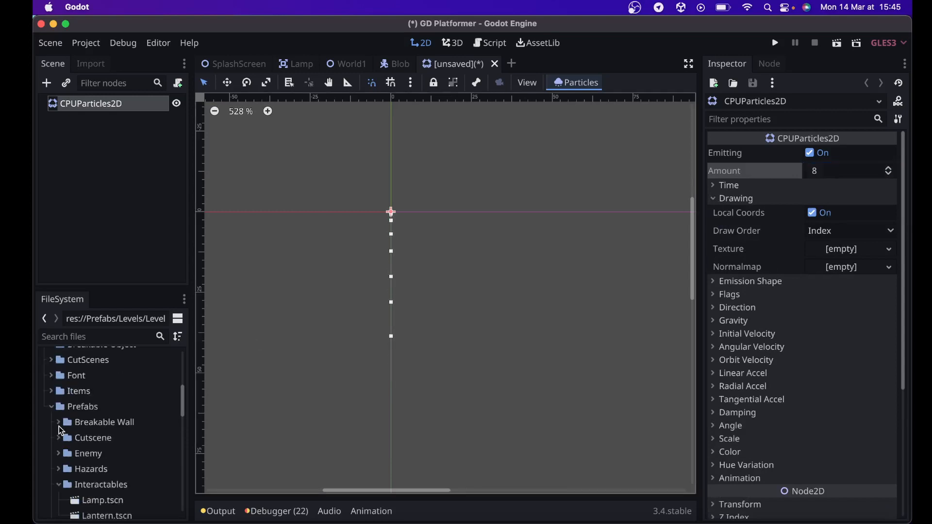
left_click(52, 403)
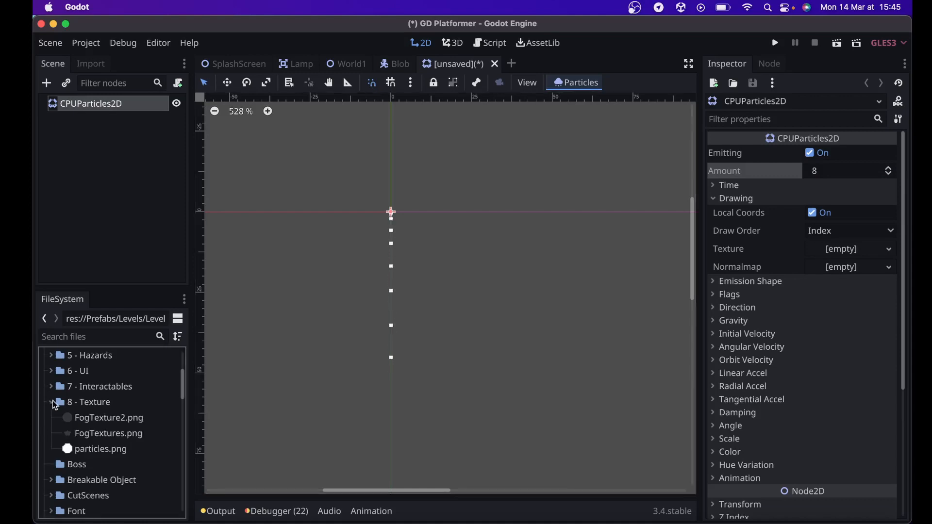
left_click_drag(73, 449, 843, 250)
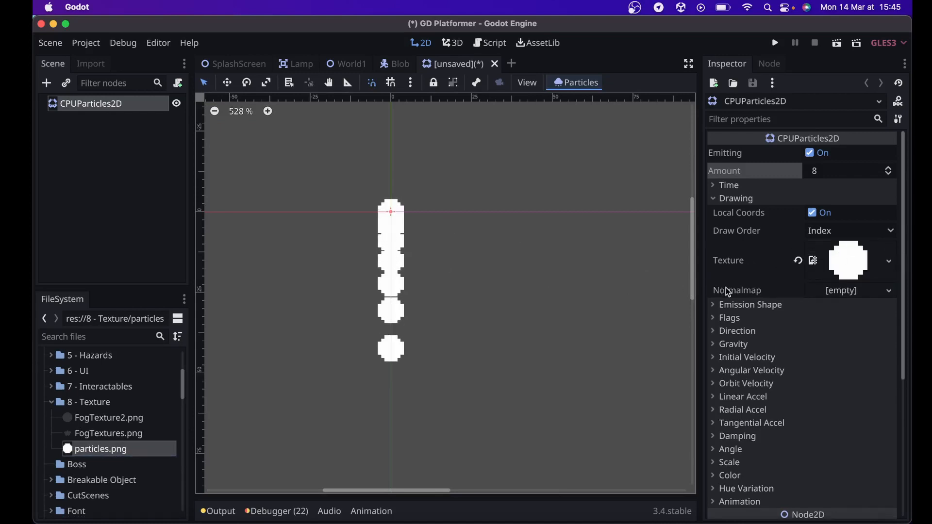
Set the emitter's vertical (y) gravity to -20
left_click(715, 345)
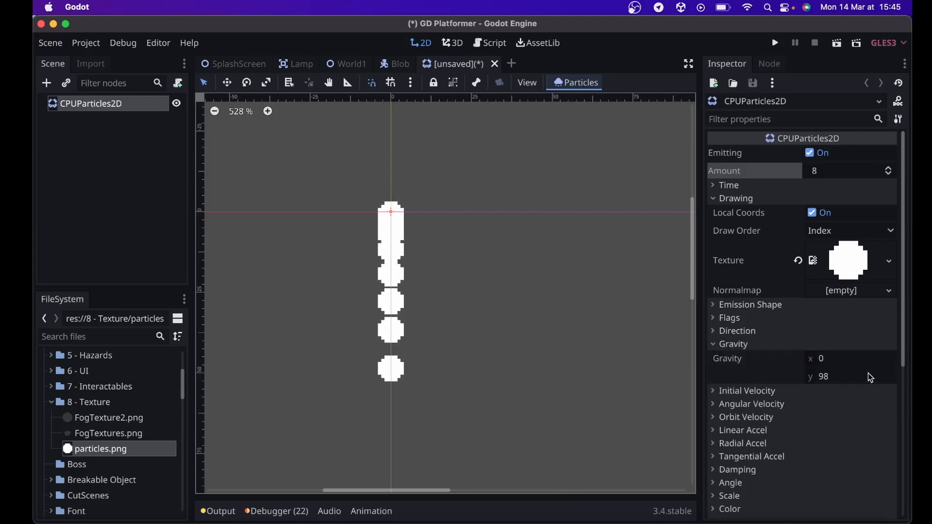
left_click(847, 376)
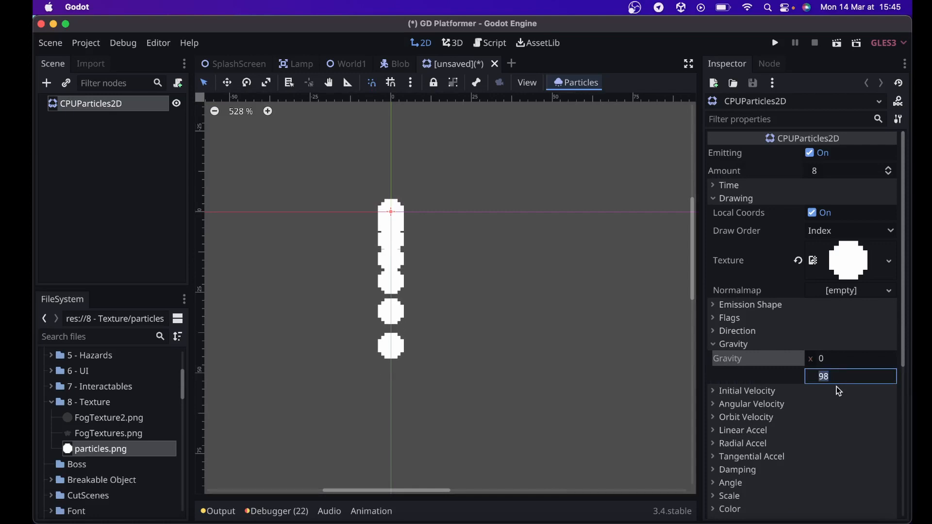
type("-20")
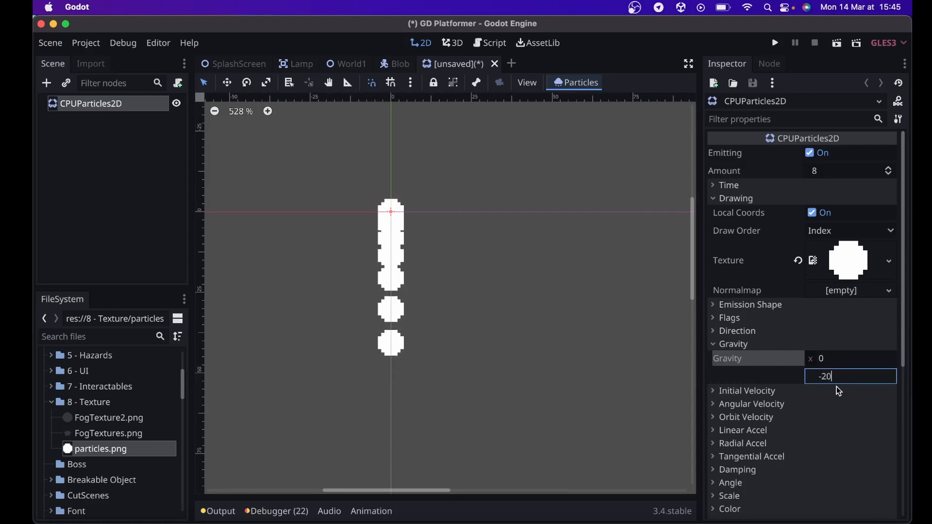
key("Return")
scroll(524, 345, "up", 2)
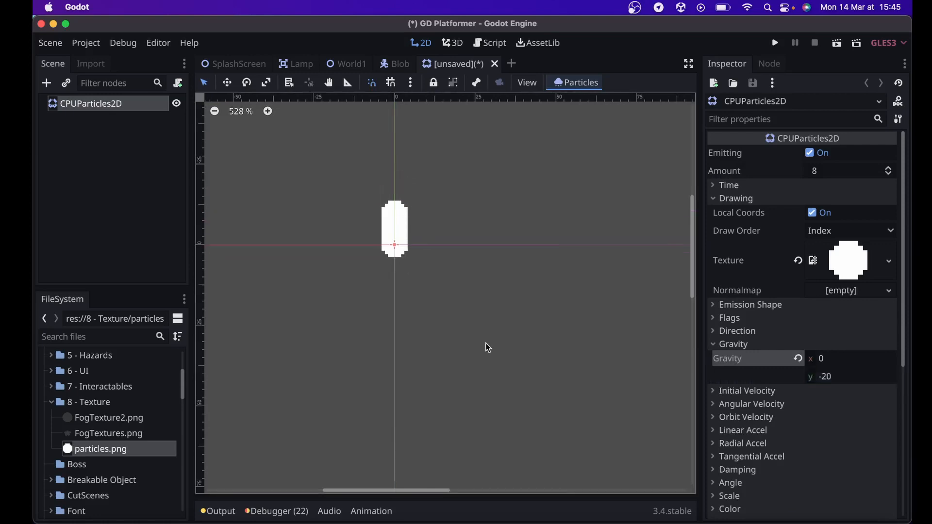
scroll(488, 348, "up", 1)
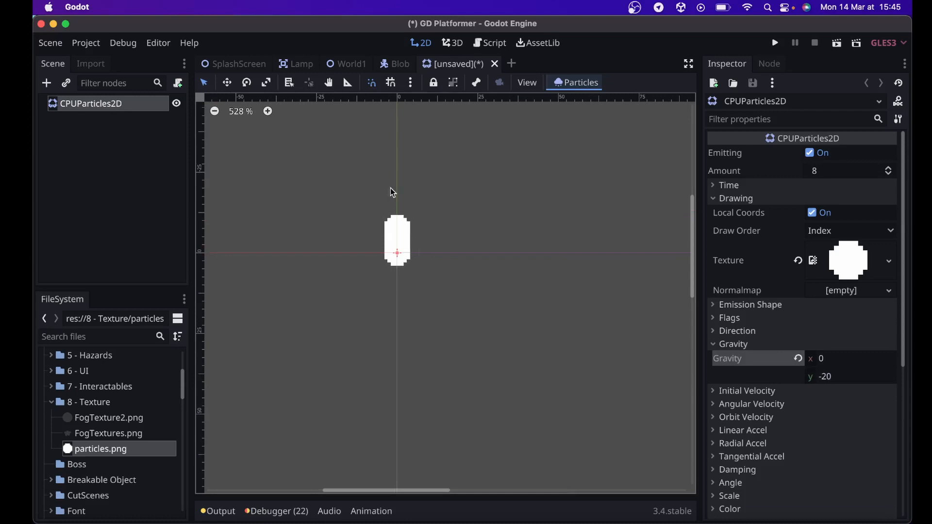
Try a y gravity of 0 on the particles and restore it to -20
left_click(843, 380)
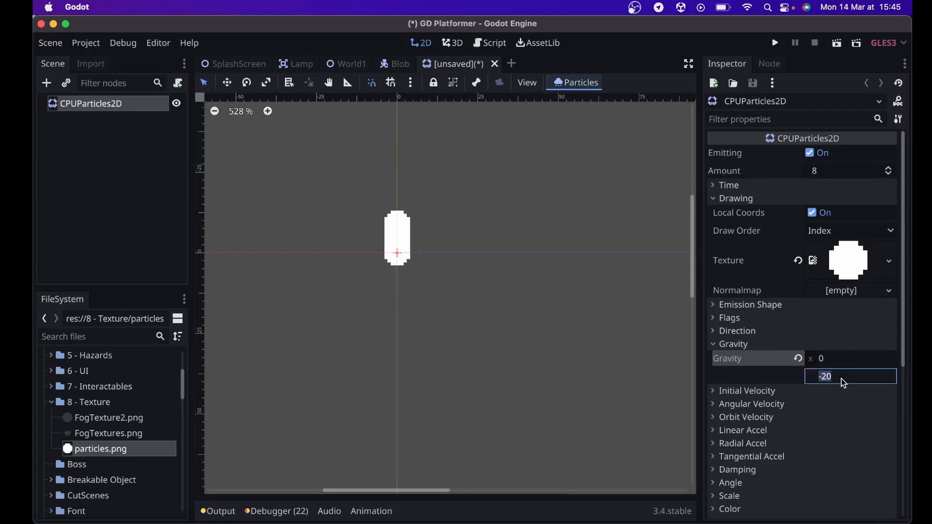
type("0")
key("Return")
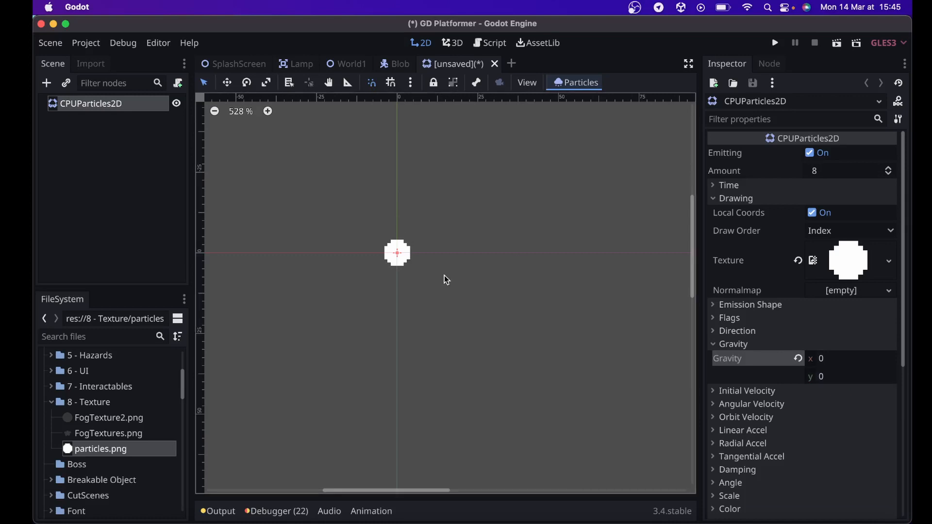
left_click(833, 381)
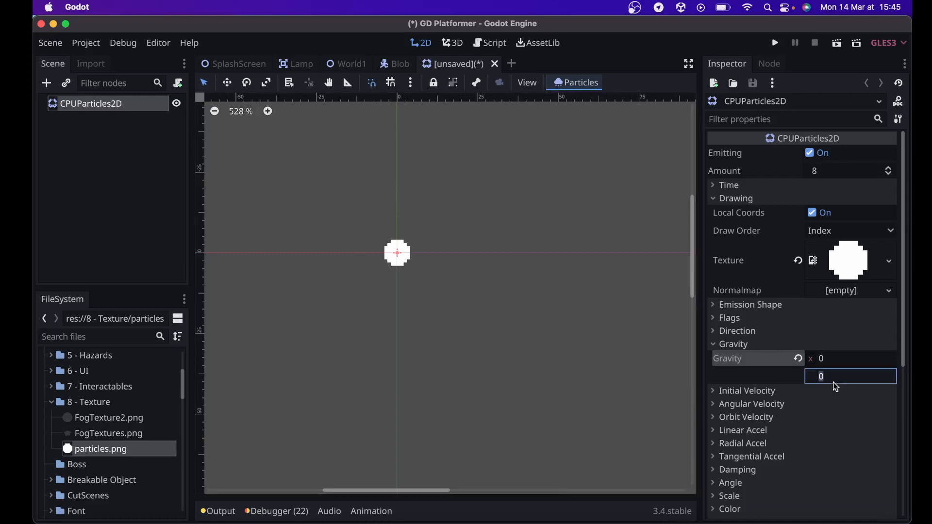
type("-20")
key("Return")
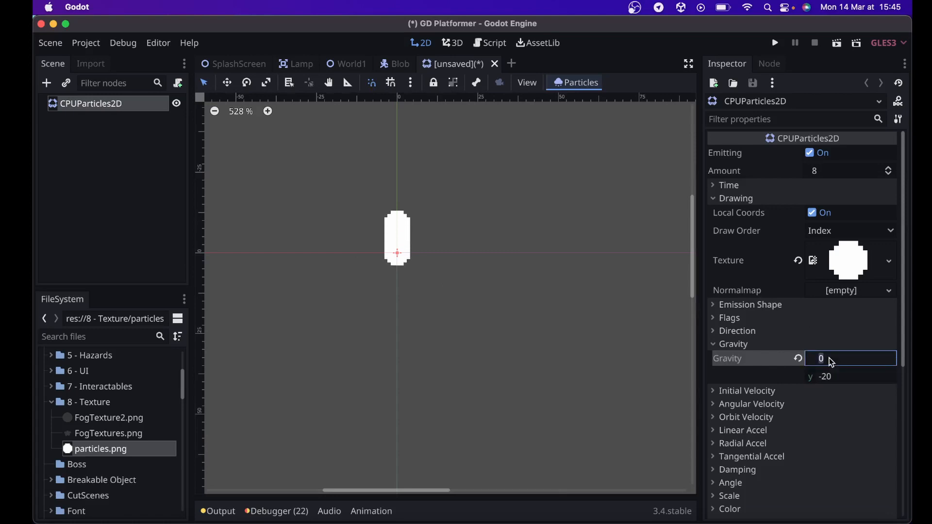
Try an x gravity of 20 on the particles and set it back to 0
left_click(832, 362)
type("20")
key("Return")
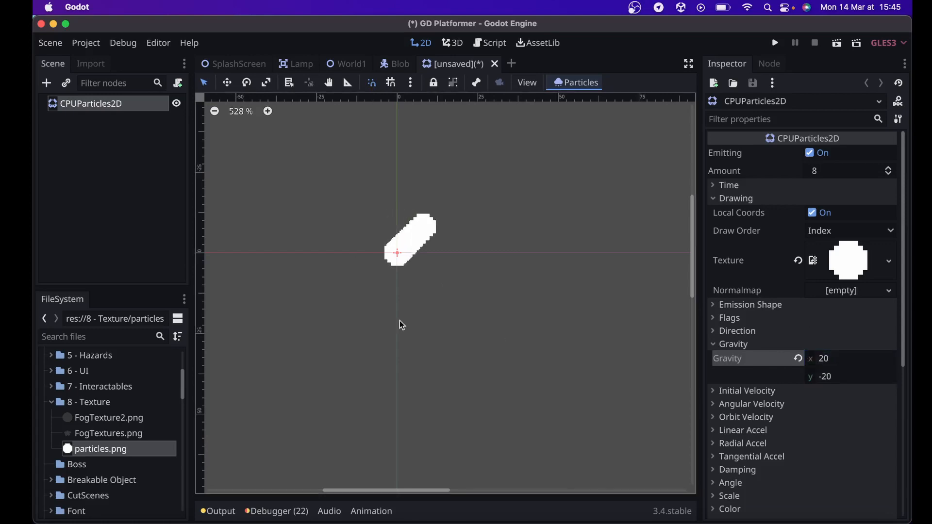
left_click(852, 362)
type("0")
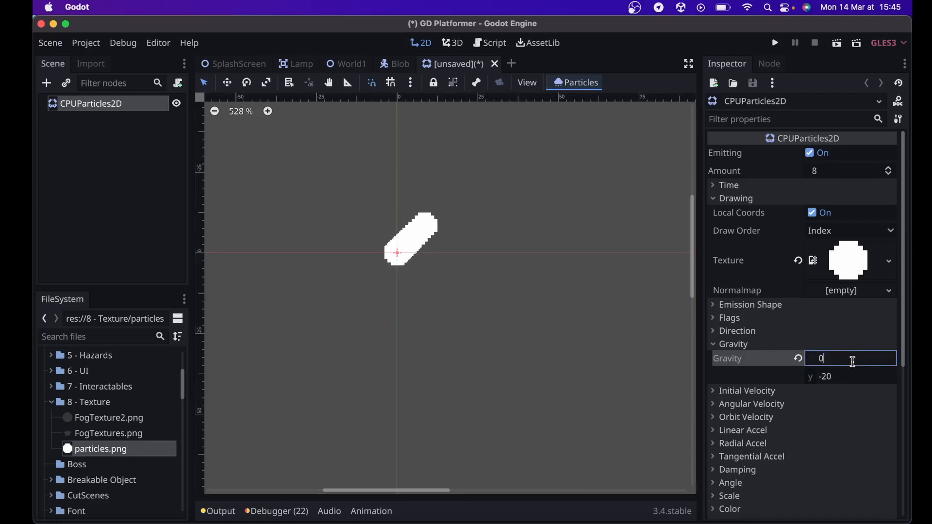
key("Return")
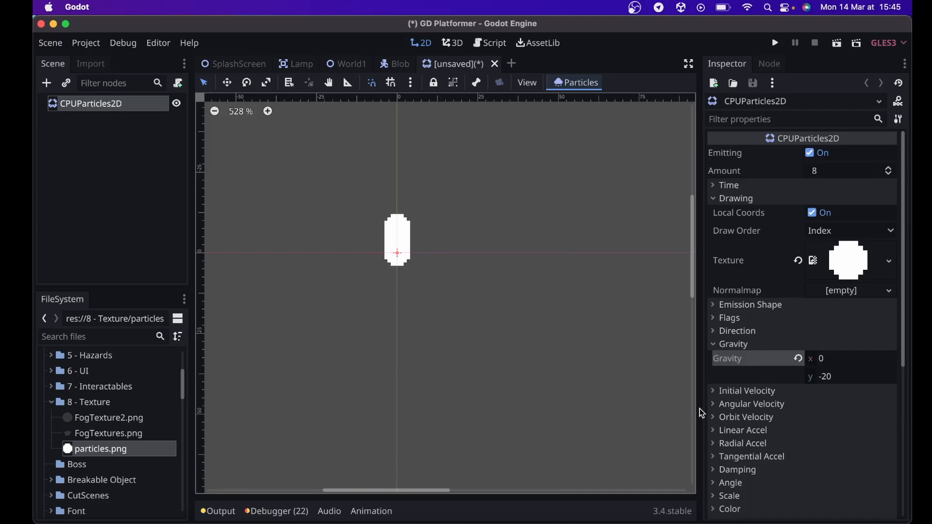
Set the particles' initial velocity to 1 and the velocity randomness to 0.5
scroll(715, 383, "down", 3)
scroll(713, 379, "down", 3)
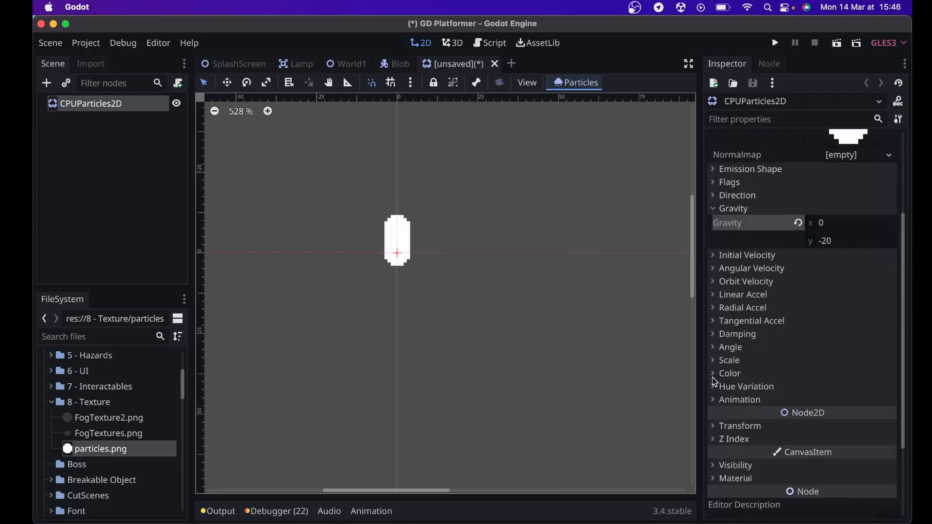
left_click(718, 254)
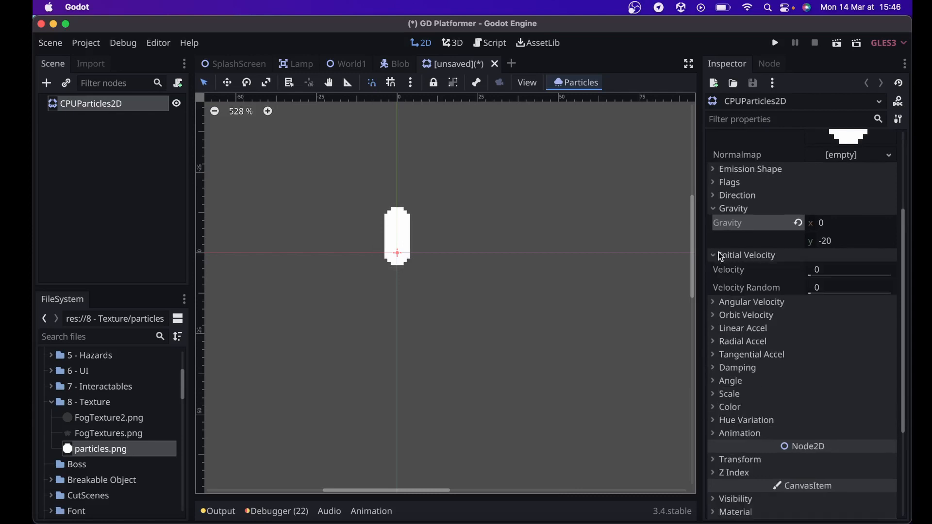
left_click(848, 269)
type("1")
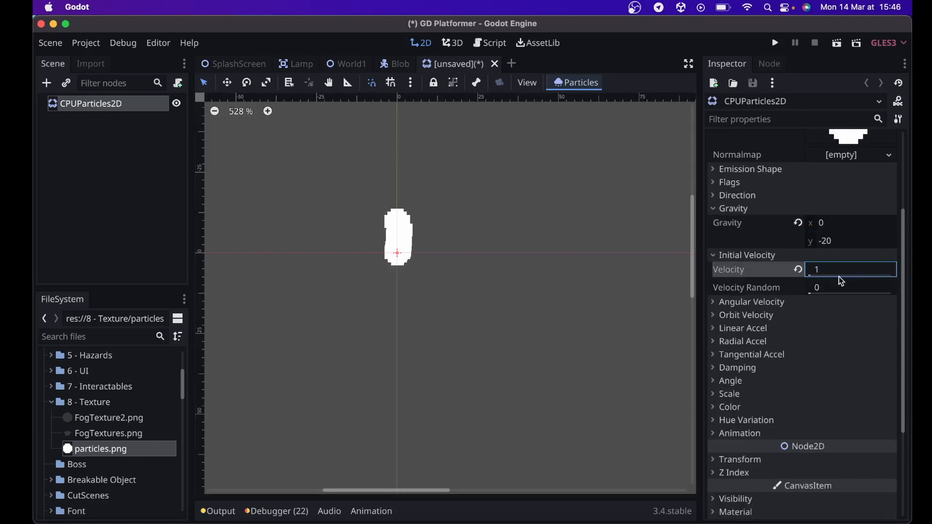
left_click(831, 291)
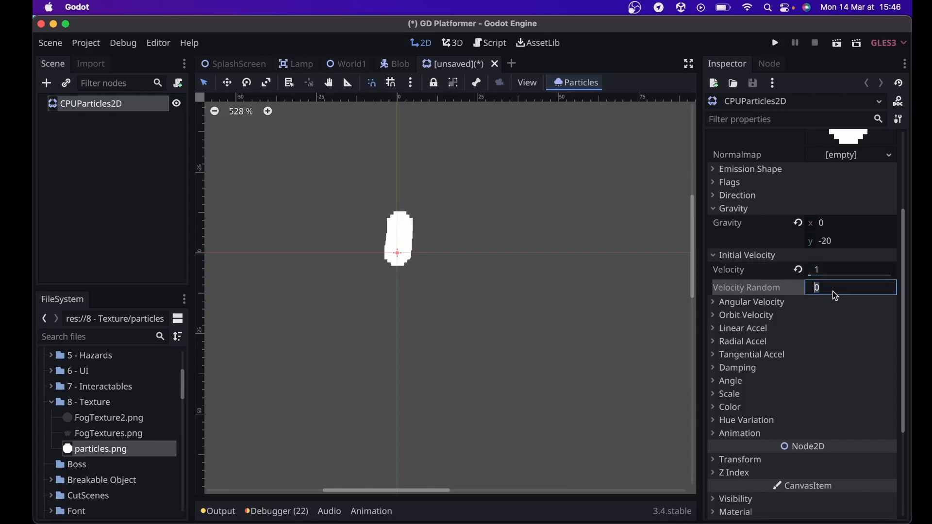
type("0.5")
key("Return")
Try scale amount randomness values of 0.4 and 0.8 on the particles, and settle on 0.5
left_click(717, 396)
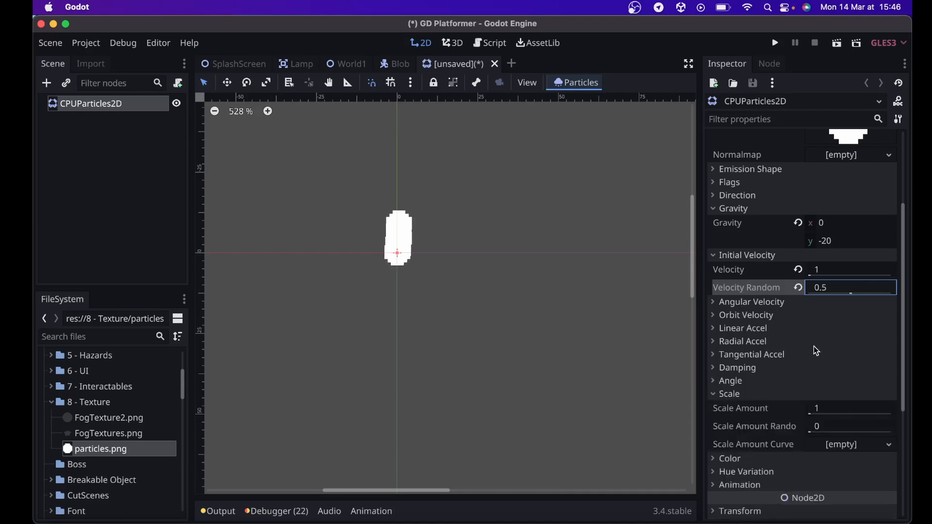
scroll(815, 350, "down", 1)
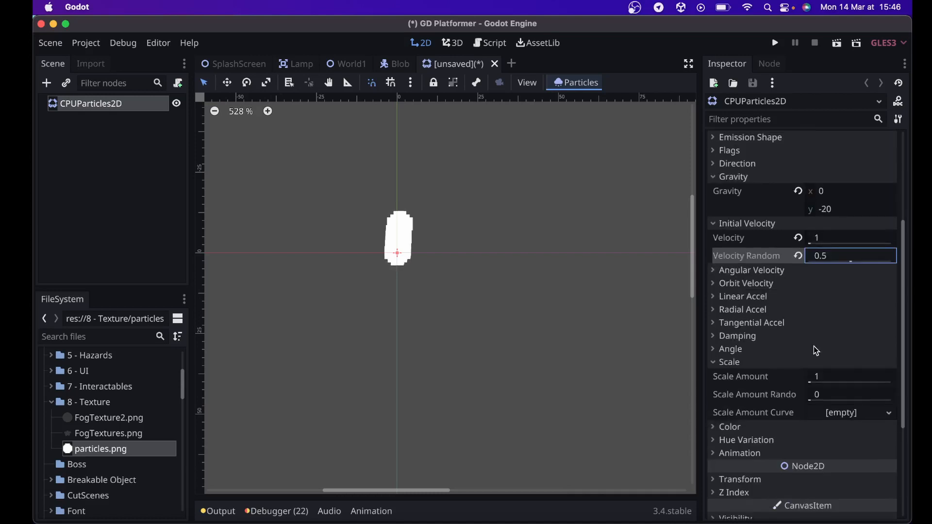
left_click(837, 397)
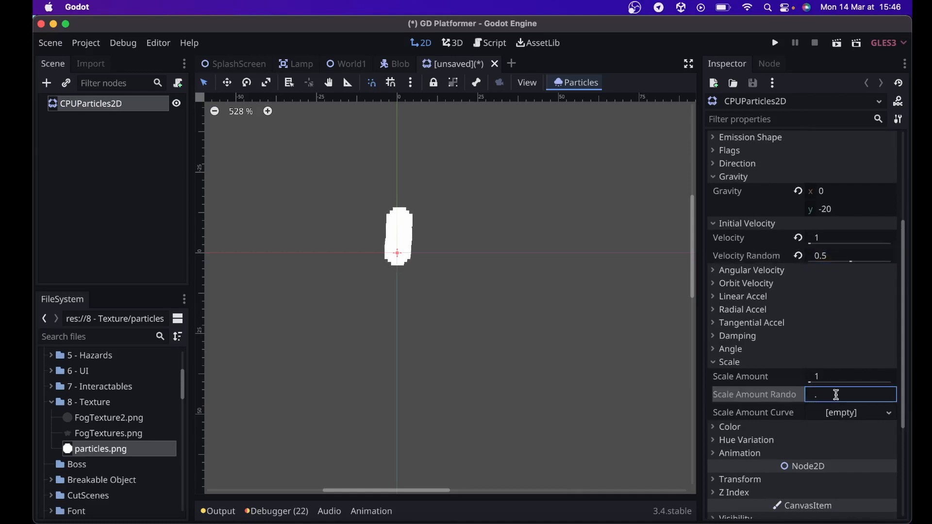
type("4")
key("Return")
left_click(836, 396)
type("0.8")
key("Return")
left_click(821, 376)
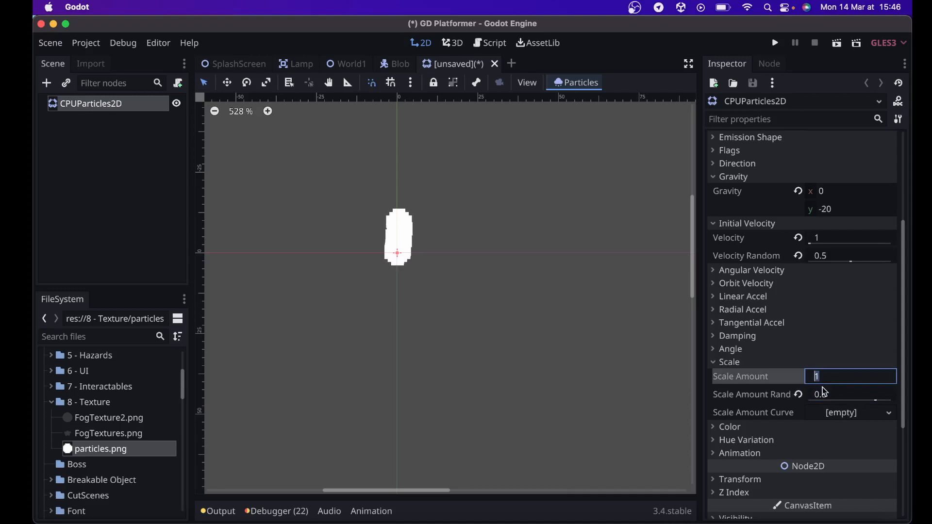
left_click(822, 388)
type("0.5")
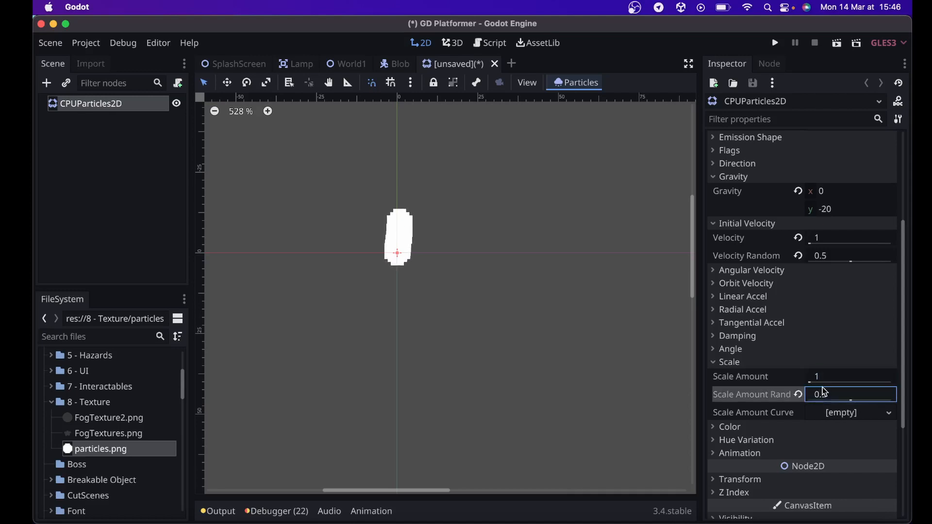
left_click(857, 414)
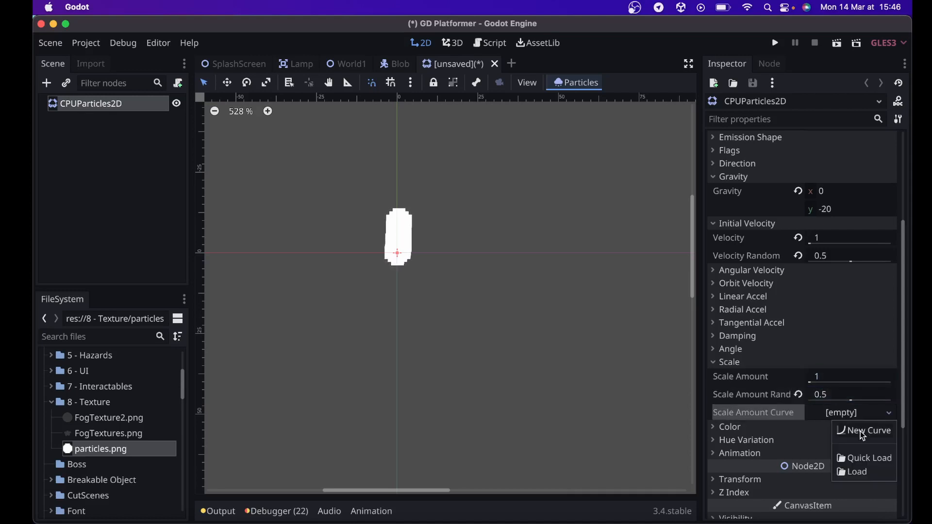
left_click(863, 432)
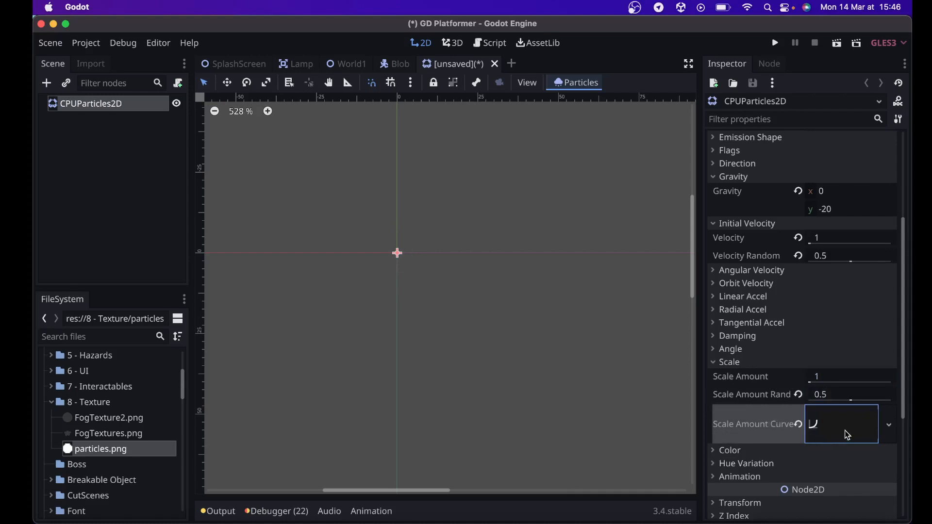
left_click(888, 428)
left_click(850, 458)
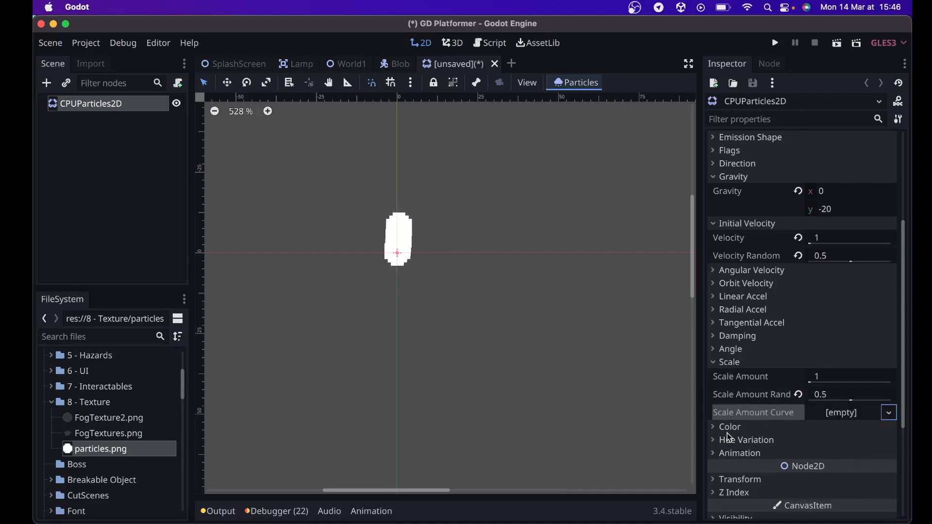
Assign a new Curve as the particles' scale amount curve and open it for editing
left_click(842, 412)
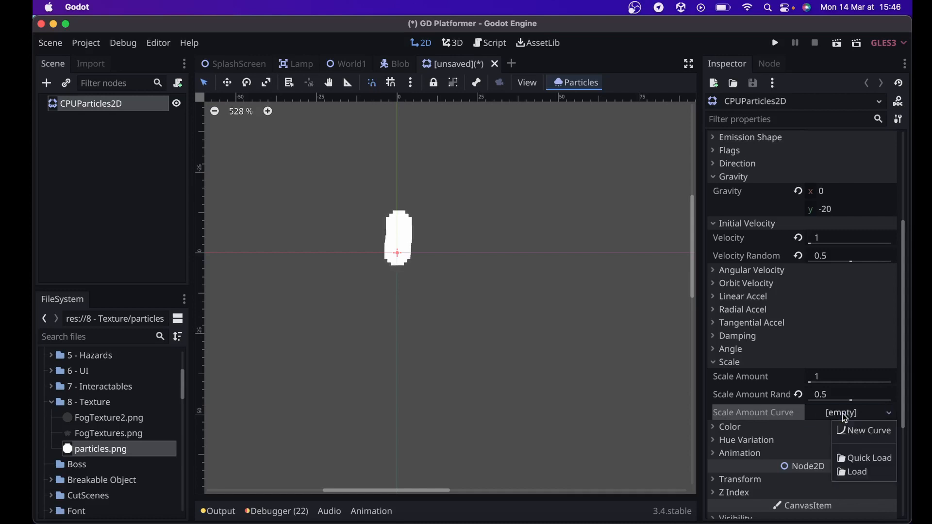
left_click(864, 433)
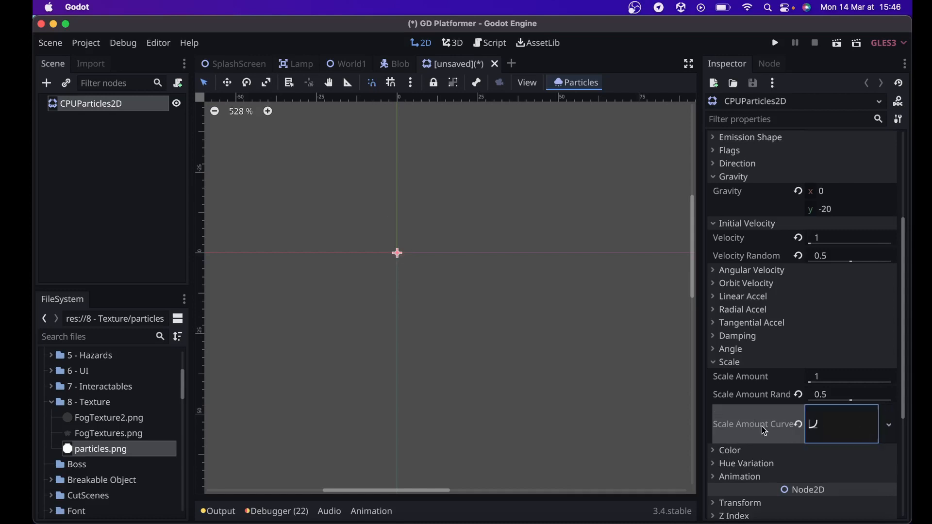
left_click(851, 427)
scroll(846, 428, "down", 3)
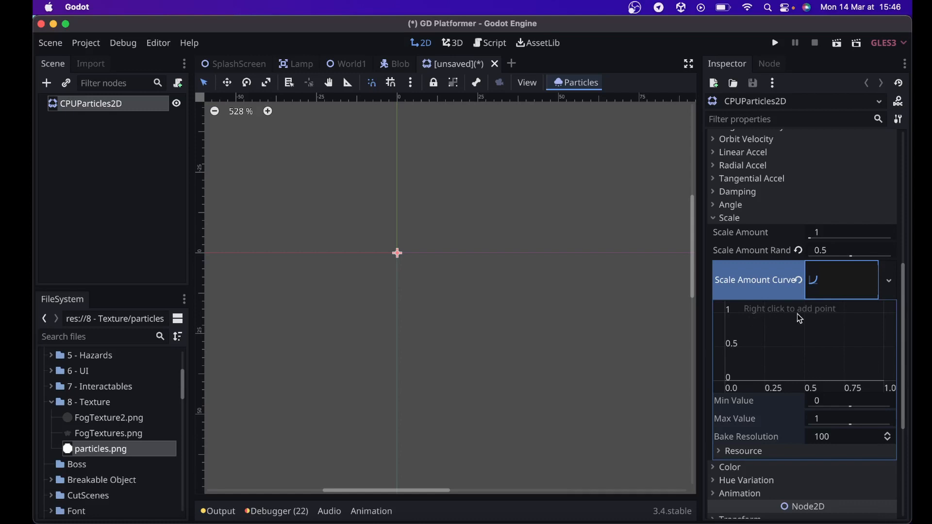
Add start and end points at about 0.2 on the scale curve, plus a middle point raised to about 0.7
right_click(729, 365)
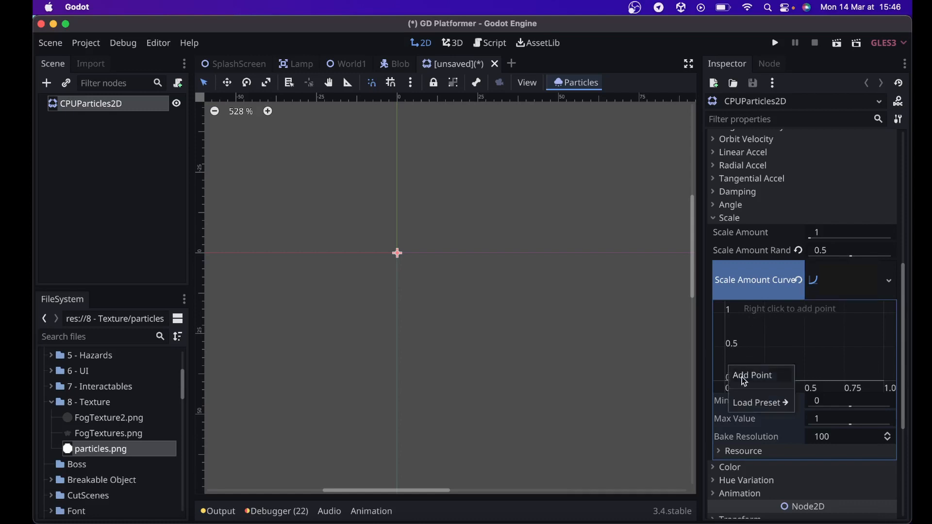
left_click(744, 377)
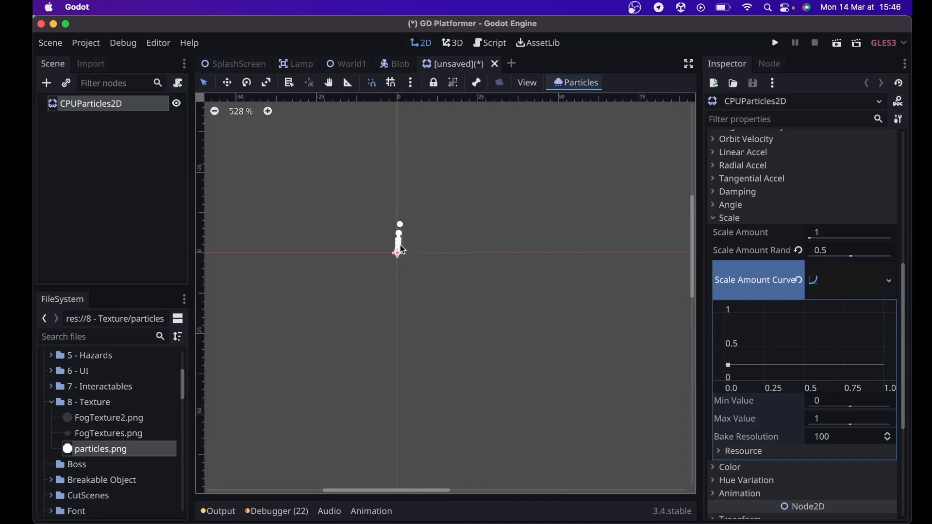
right_click(884, 365)
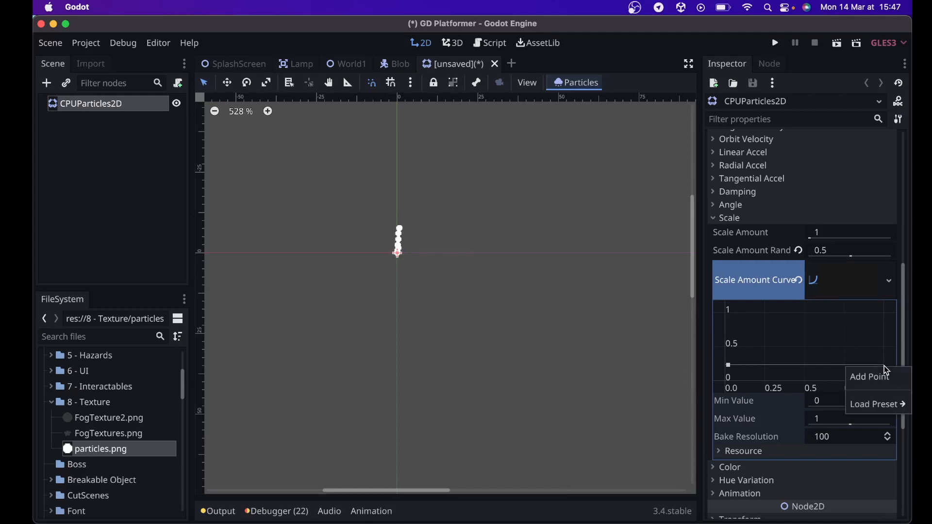
left_click(881, 376)
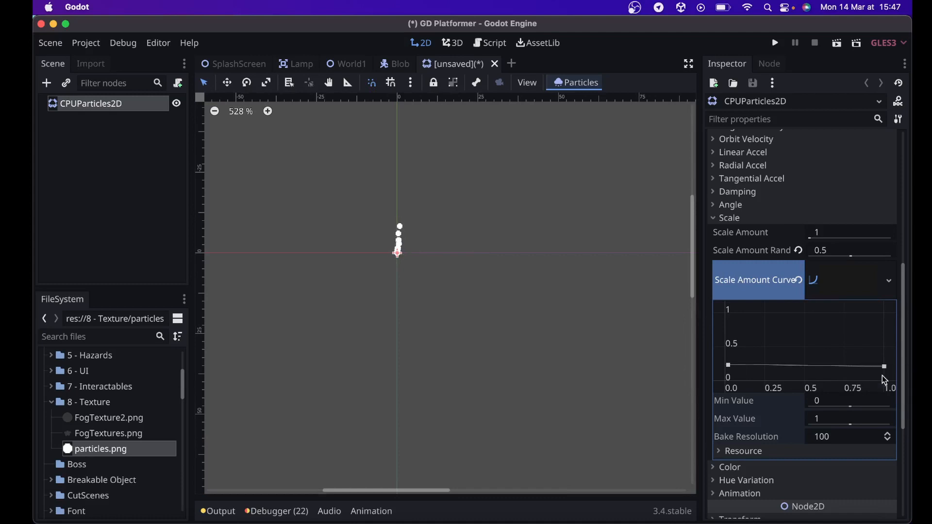
right_click(804, 362)
left_click(810, 374)
left_click_drag(805, 363, 828, 330)
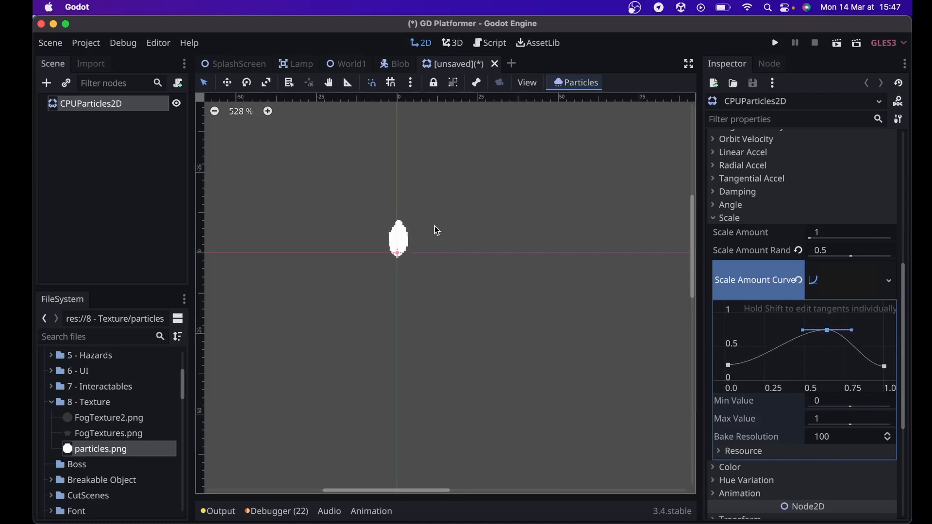
Lower the scale curve's start point to about 0.1 and move its peak to about 0.2 along at a height of about 0.55
scroll(435, 226, "up", 5)
scroll(435, 226, "left", 2)
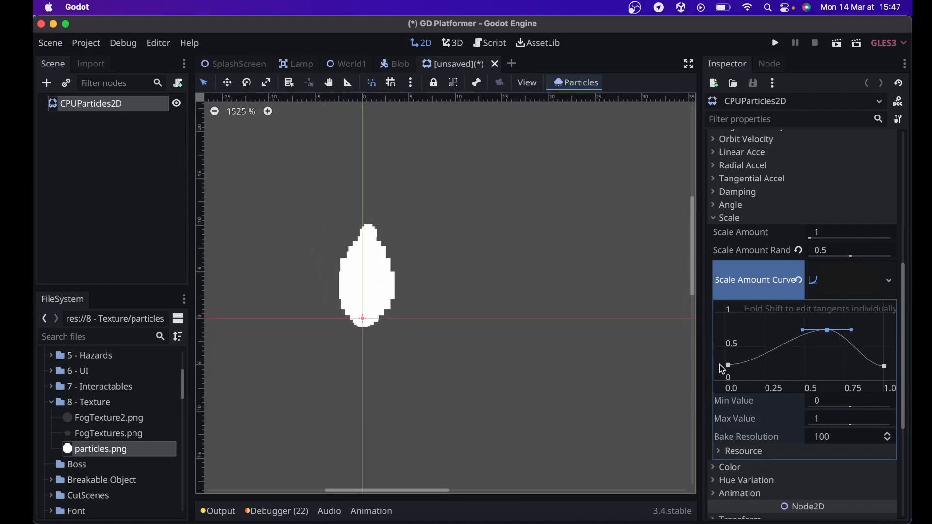
mouse_move(728, 364)
left_mouse_down()
mouse_move(725, 316)
mouse_move(727, 374)
left_mouse_up()
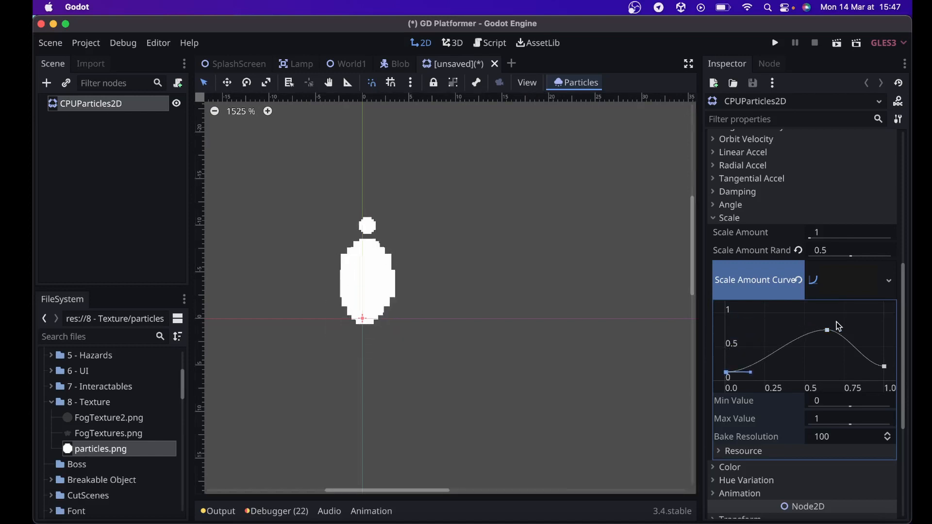
left_click(828, 330)
left_click_drag(828, 330, 758, 342)
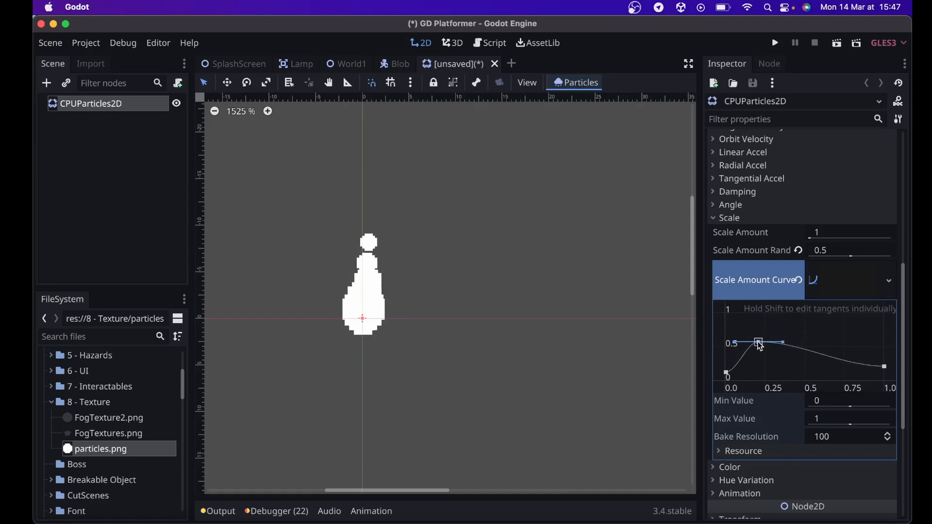
Assign a new Gradient as the particles' color ramp and open it for editing
scroll(764, 380, "down", 5)
left_click(724, 315)
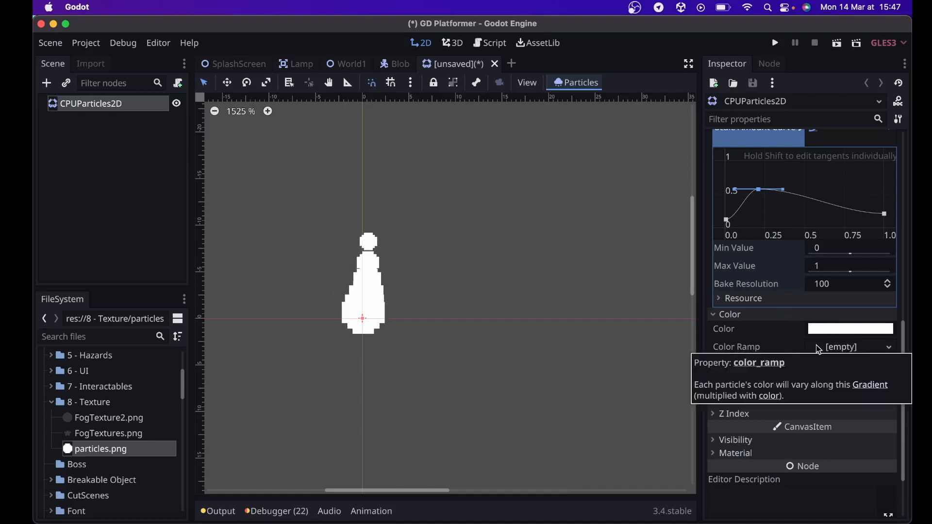
left_click(841, 350)
left_click(850, 366)
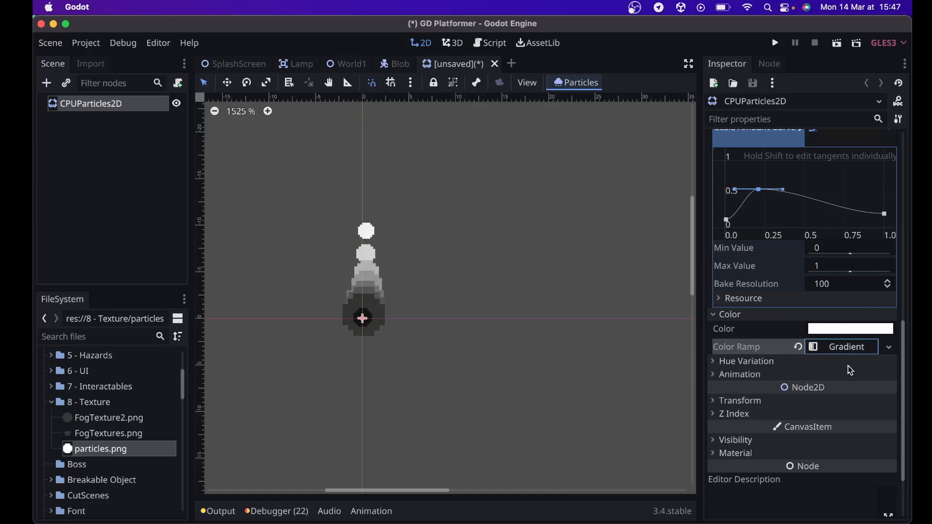
left_click(844, 348)
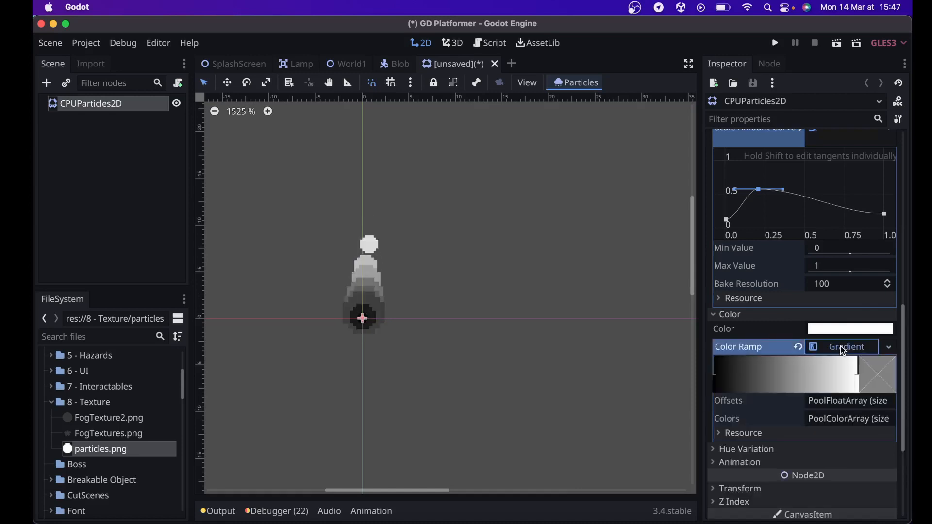
Color the gradient's start stop red (RGB 224, 27, 27) and its end stop dark red (RGB 83, 4, 4)
left_click(714, 383)
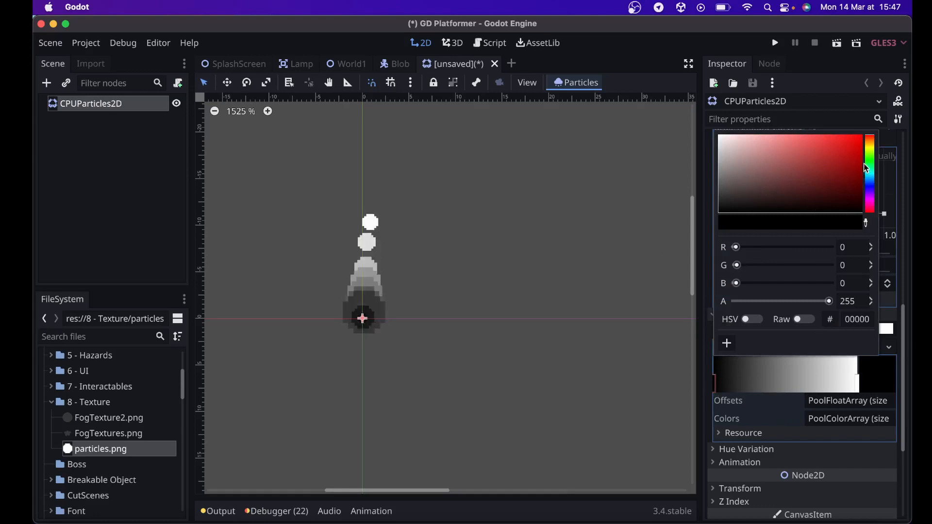
mouse_move(850, 160)
left_mouse_down()
mouse_move(851, 133)
mouse_move(850, 165)
mouse_move(846, 146)
left_mouse_up()
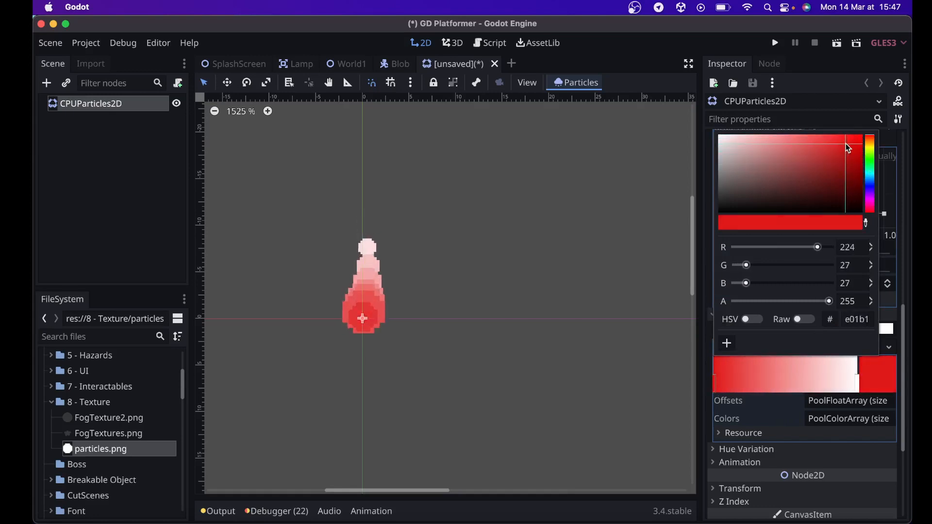
left_click(858, 388)
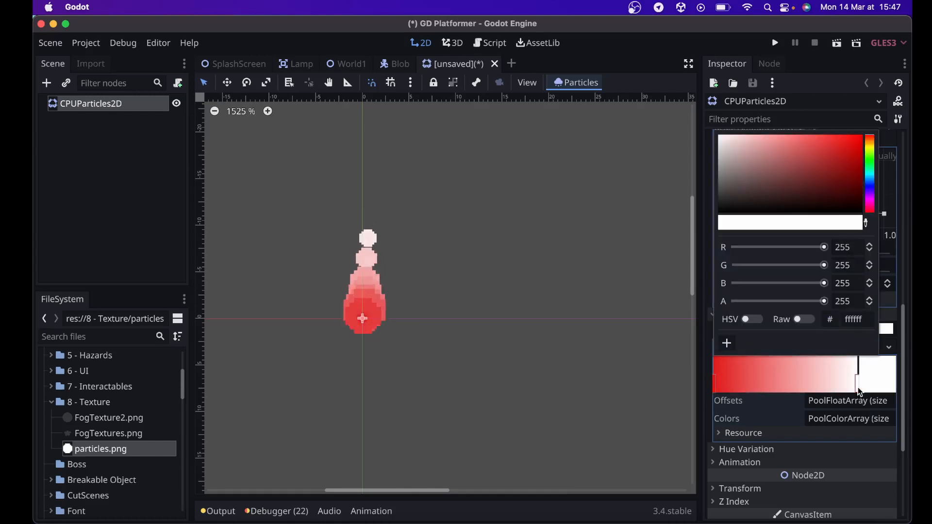
left_click_drag(854, 146, 857, 192)
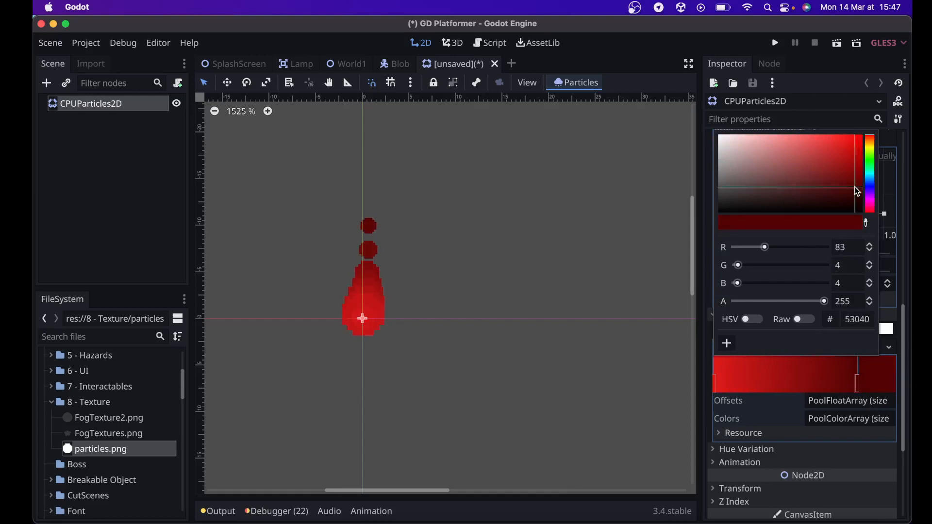
Add a gradient stop about a third of the way along the color ramp and color it orange (RGB 223, 104, 16)
left_click(771, 374)
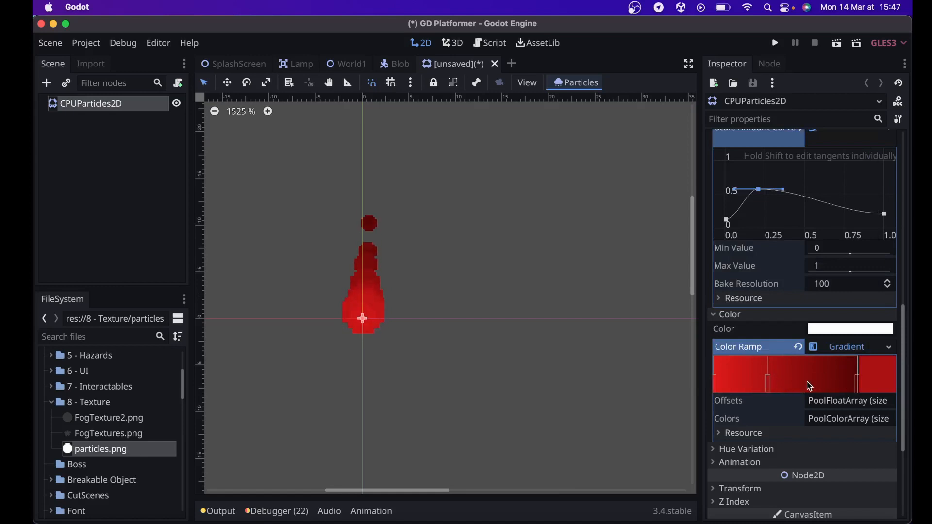
left_click(766, 385)
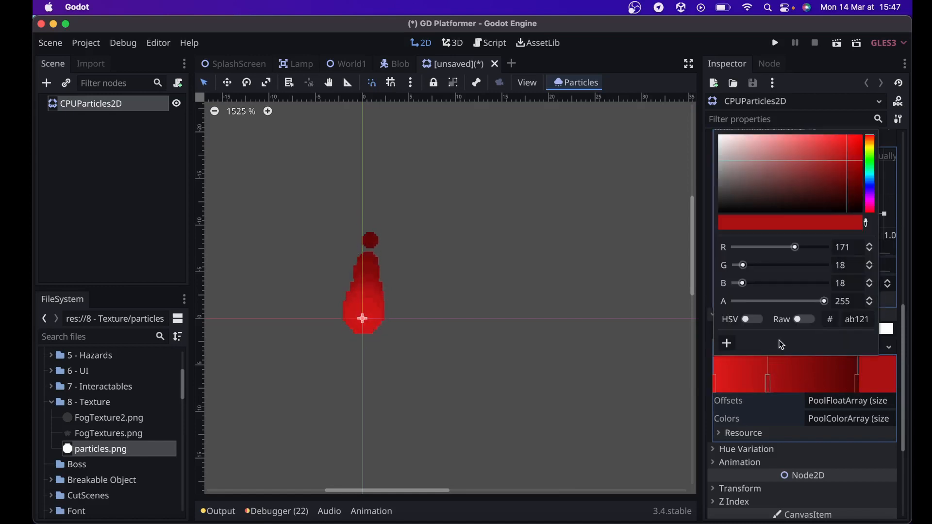
left_click(872, 153)
mouse_move(855, 154)
left_mouse_down()
mouse_move(837, 135)
mouse_move(857, 155)
mouse_move(872, 140)
mouse_move(852, 143)
left_mouse_up()
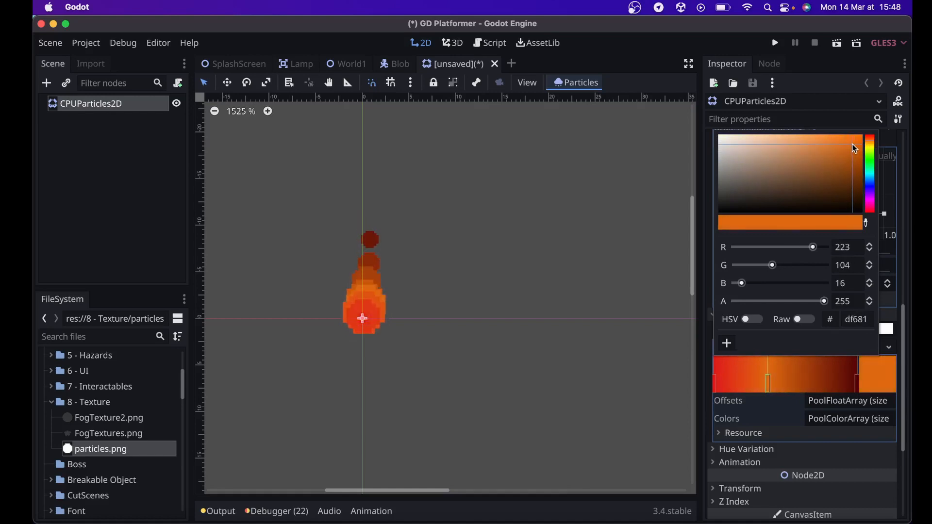
left_click(709, 342)
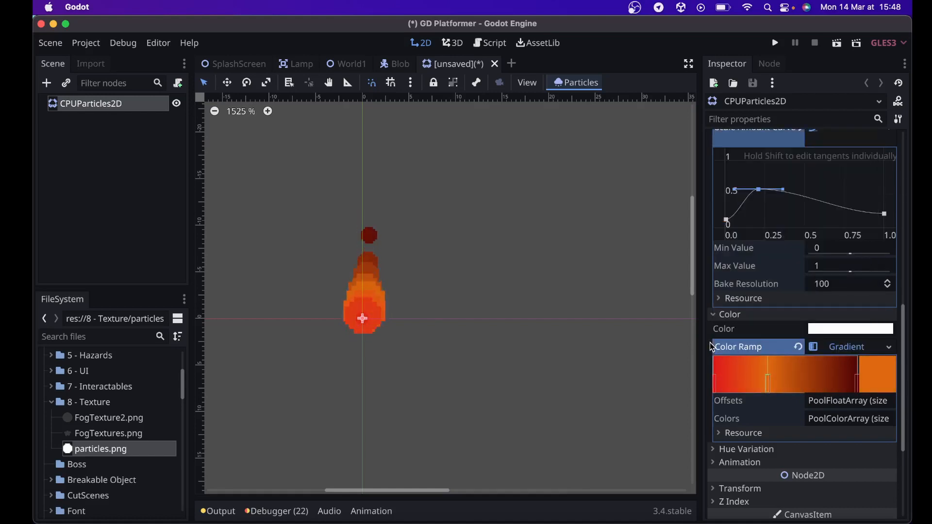
Set the particles' hue variation to 1 and its variation randomness to 0.5
scroll(745, 435, "down", 3)
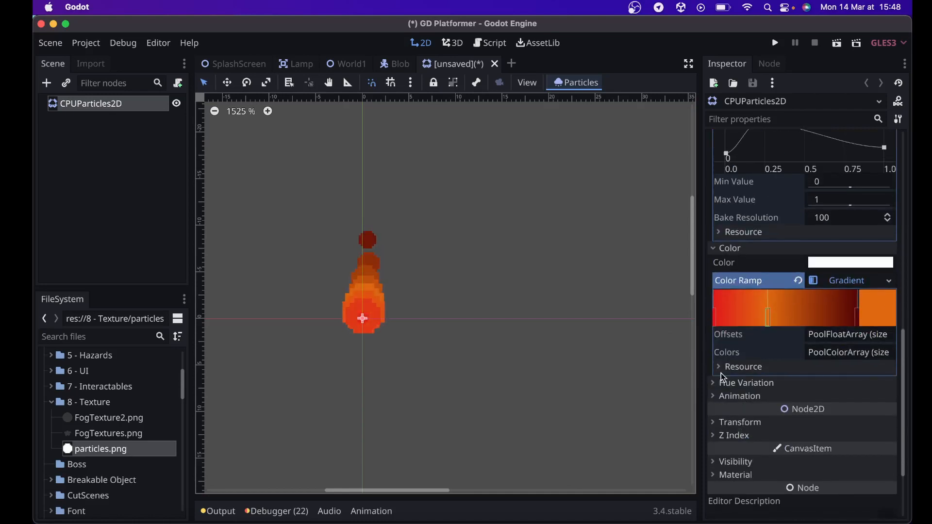
left_click(714, 384)
left_click(833, 398)
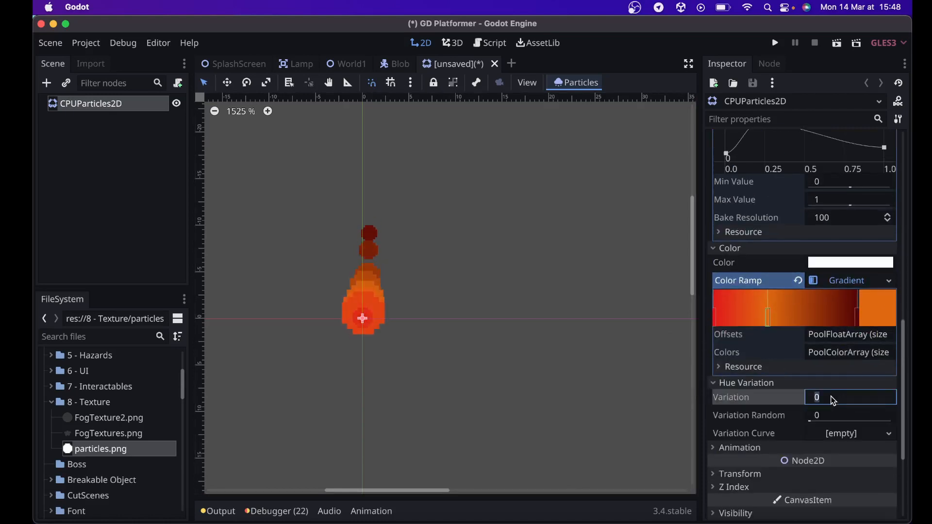
type("1")
key("Return")
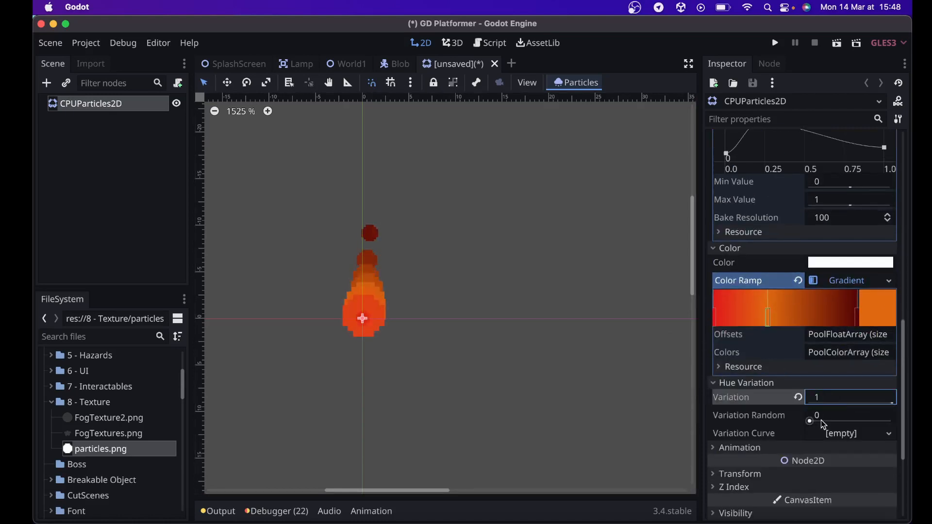
left_click(830, 415)
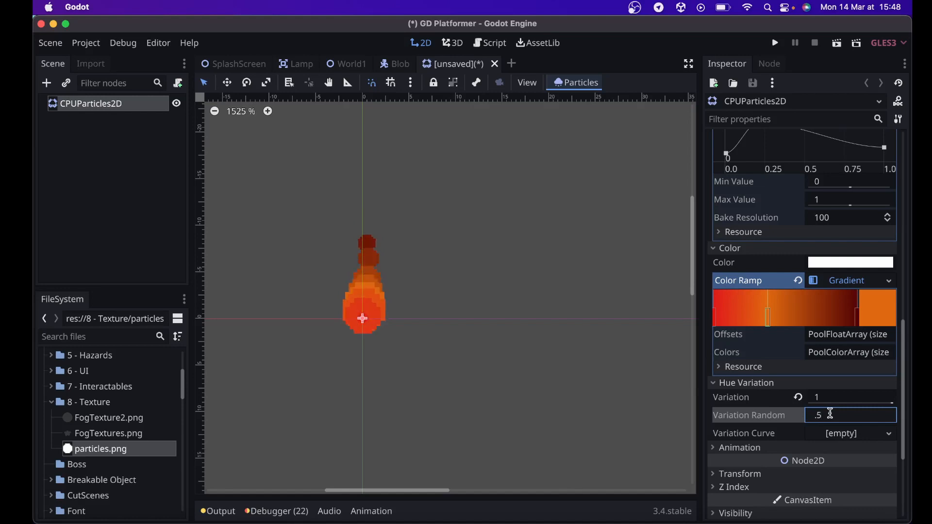
key("Return")
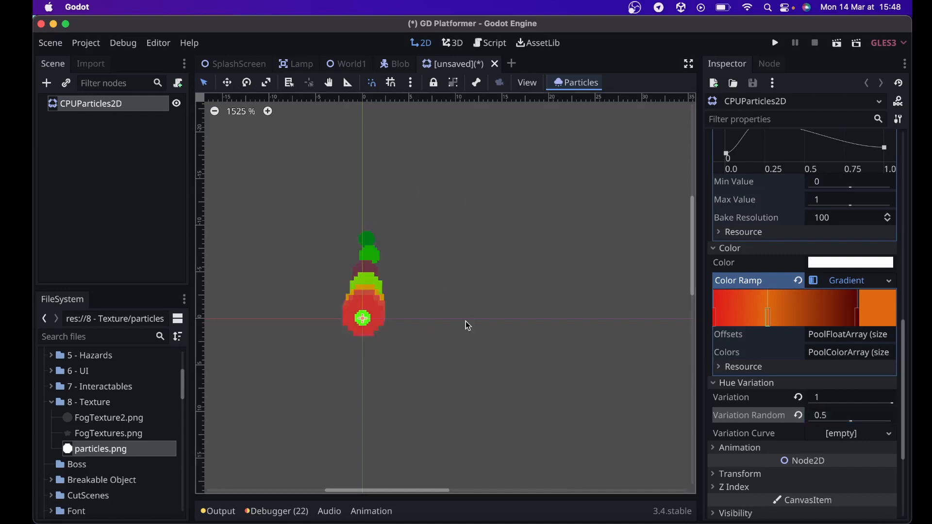
Reset the hue variation randomness and the hue variation to 0
left_click(842, 416)
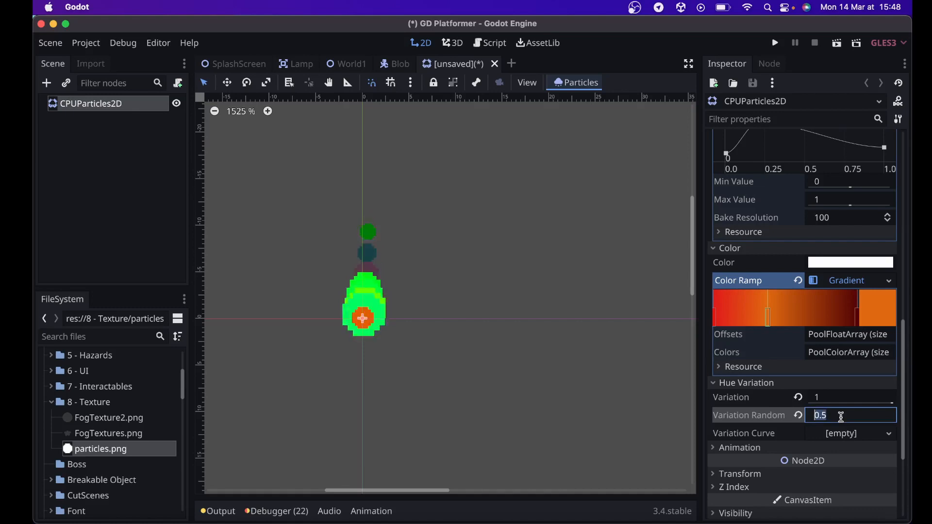
type("0")
key("Return")
left_click(830, 397)
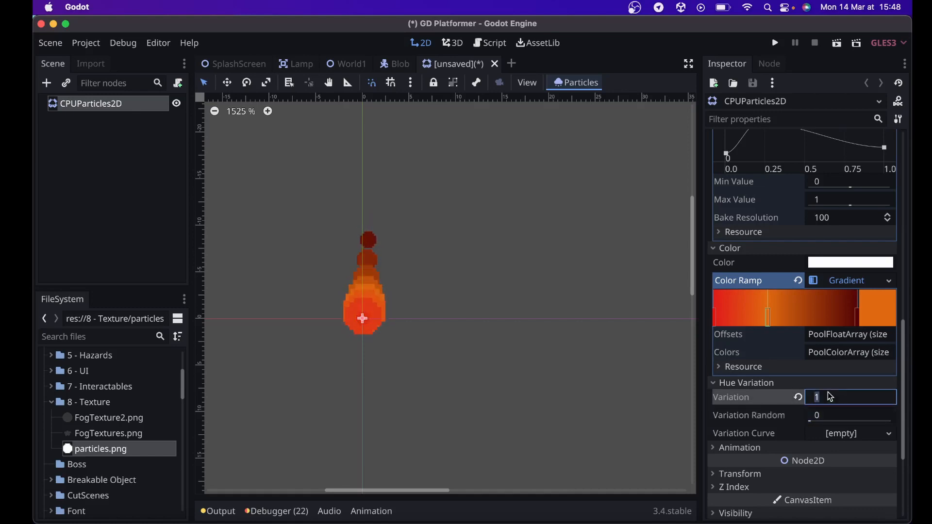
type("0")
key("Return")
scroll(787, 421, "down", 5)
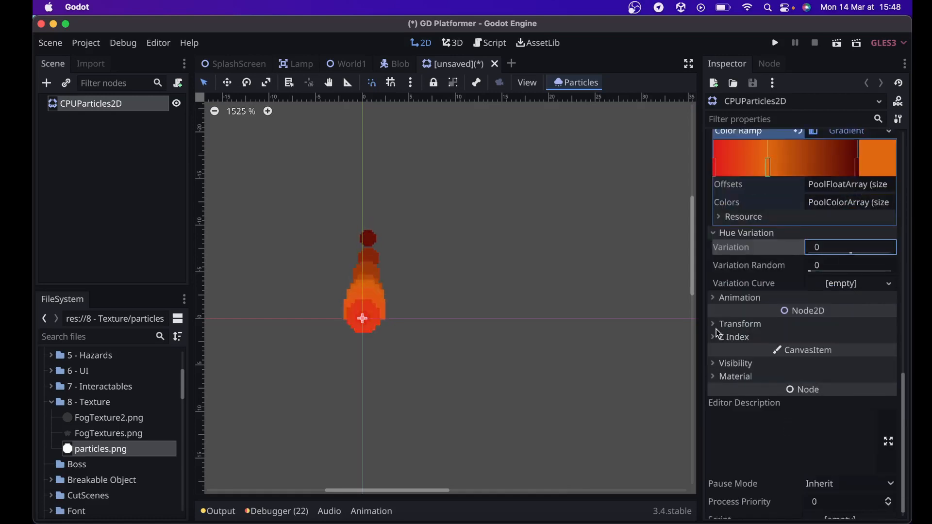
left_click(718, 298)
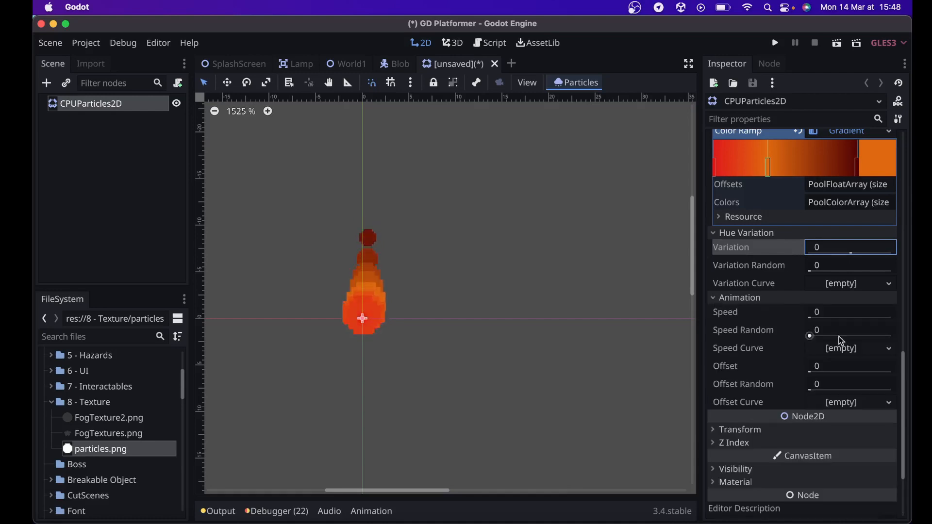
left_click(711, 298)
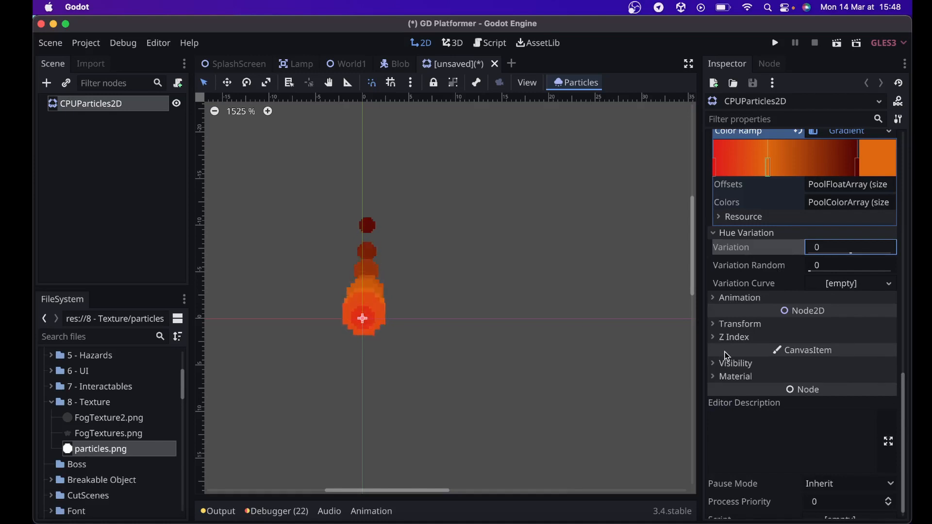
Collapse the drawing properties, expand the time properties and set the particles' lifetime to 5
scroll(727, 357, "up", 5)
scroll(726, 356, "up", 10)
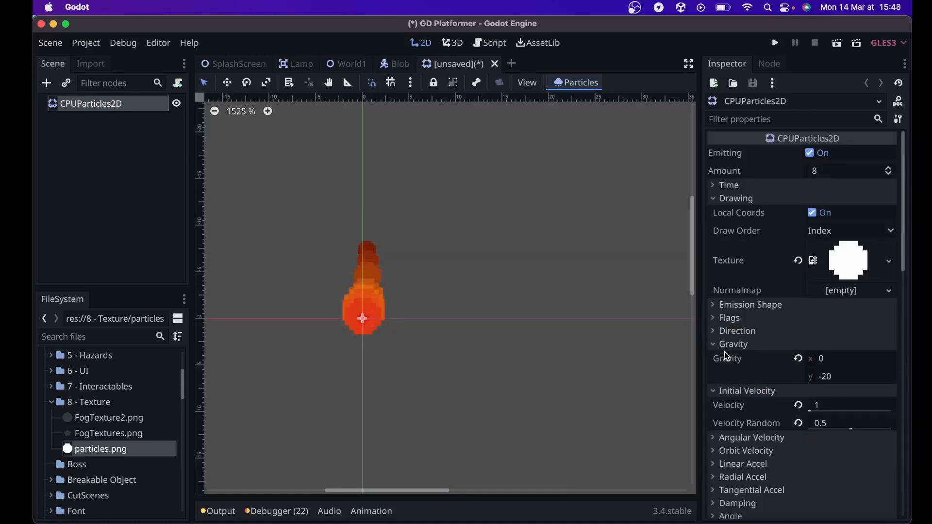
left_click(712, 199)
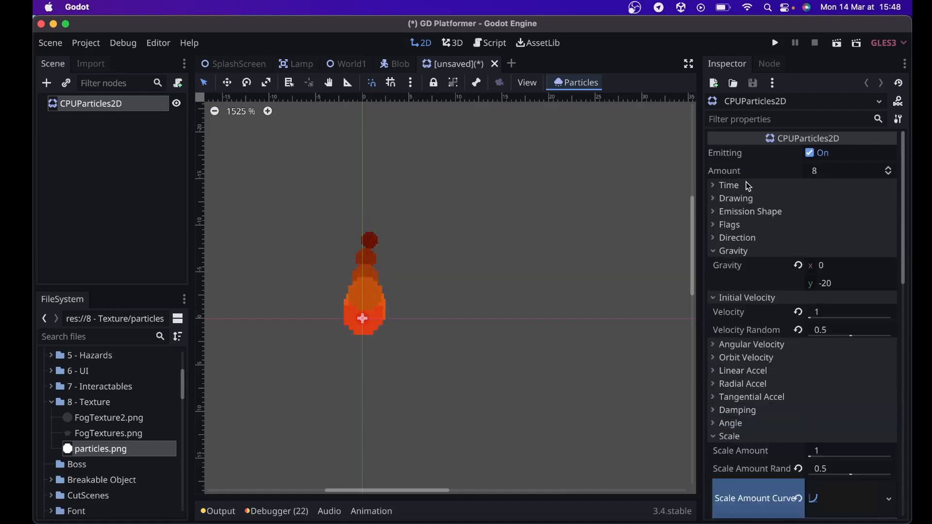
left_click(716, 183)
left_click(825, 200)
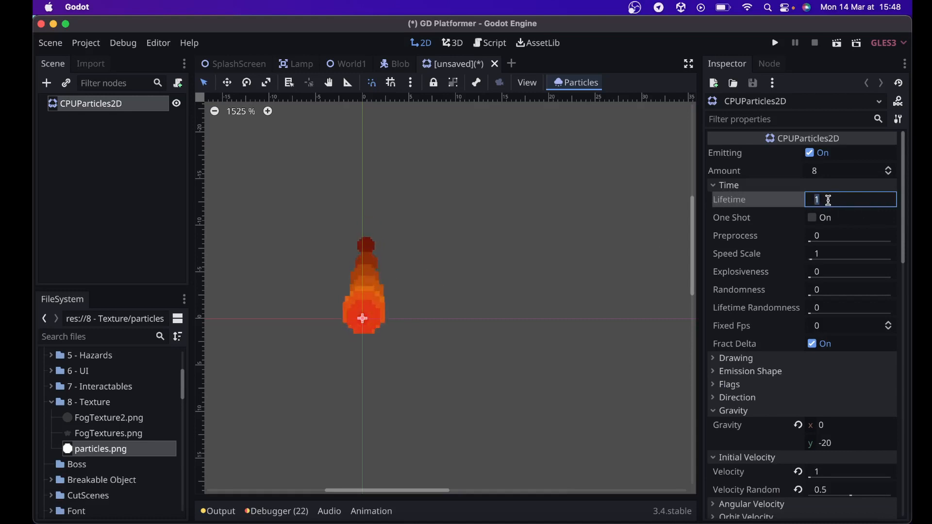
type("5")
key("Return")
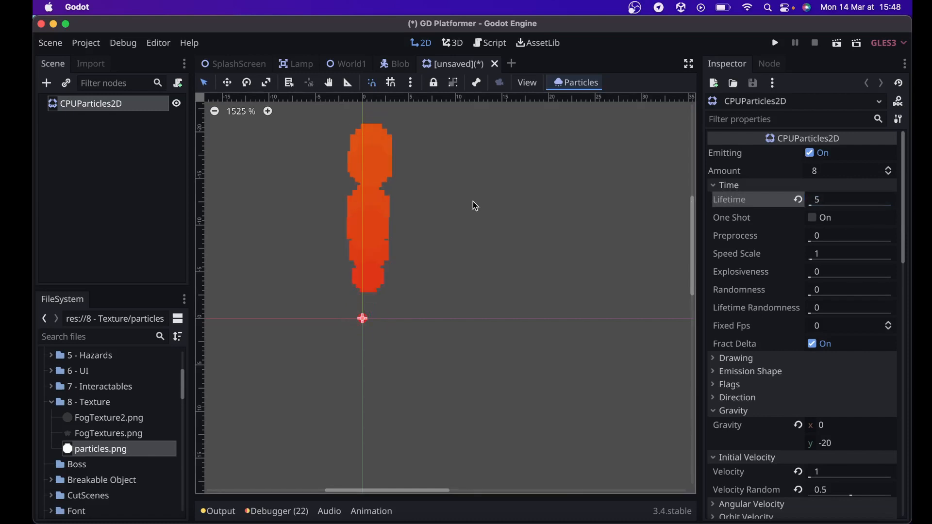
scroll(475, 206, "down", 10)
scroll(474, 204, "up", 5)
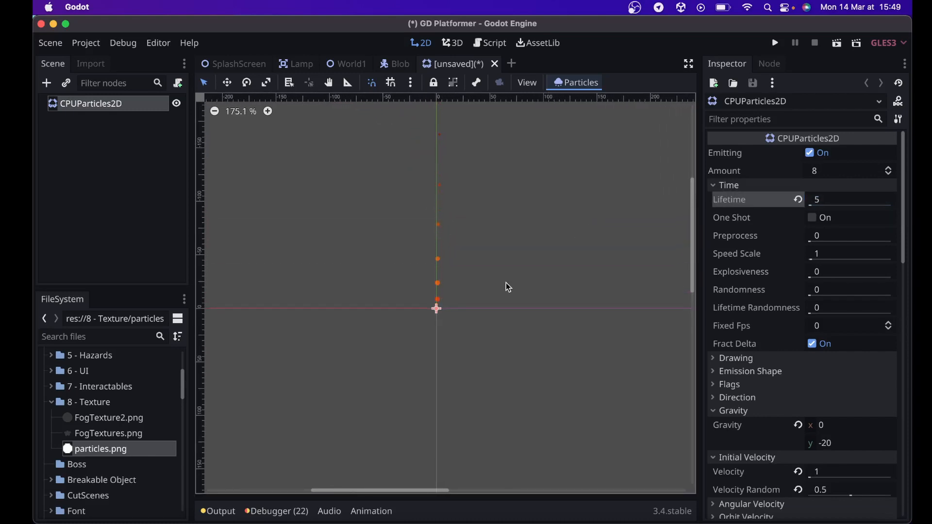
scroll(455, 335, "up", 10)
scroll(455, 335, "up", 5)
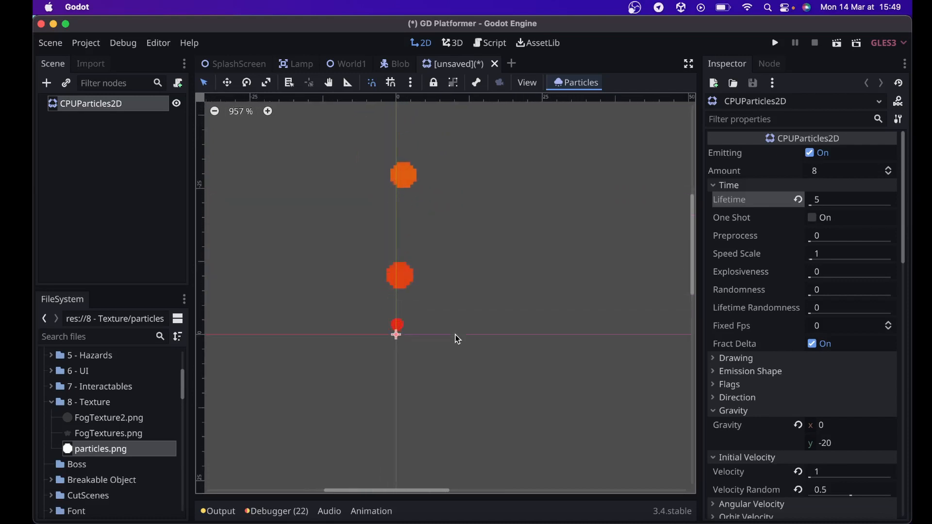
Try particle lifetimes of 1 and 2, and settle on a lifetime of 1.5
left_click(833, 200)
type("1")
key("Return")
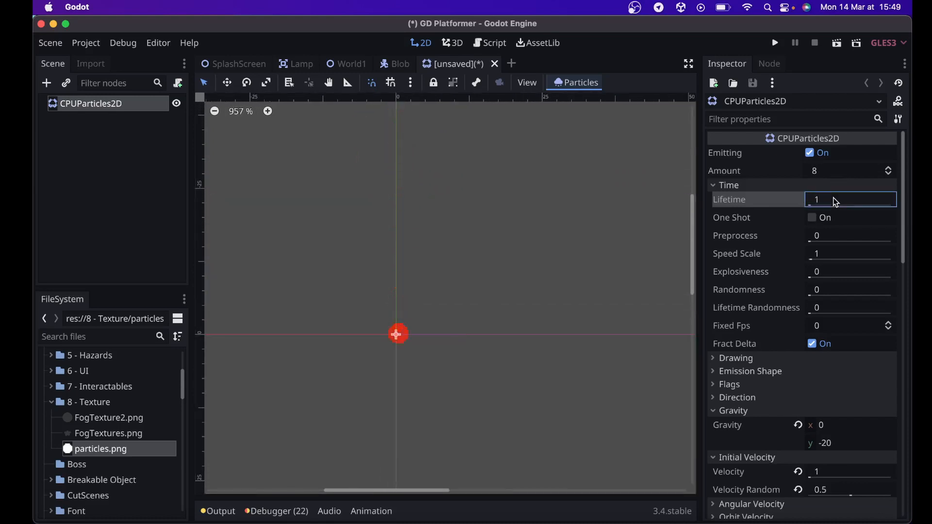
left_click(838, 199)
type("2")
key("Return")
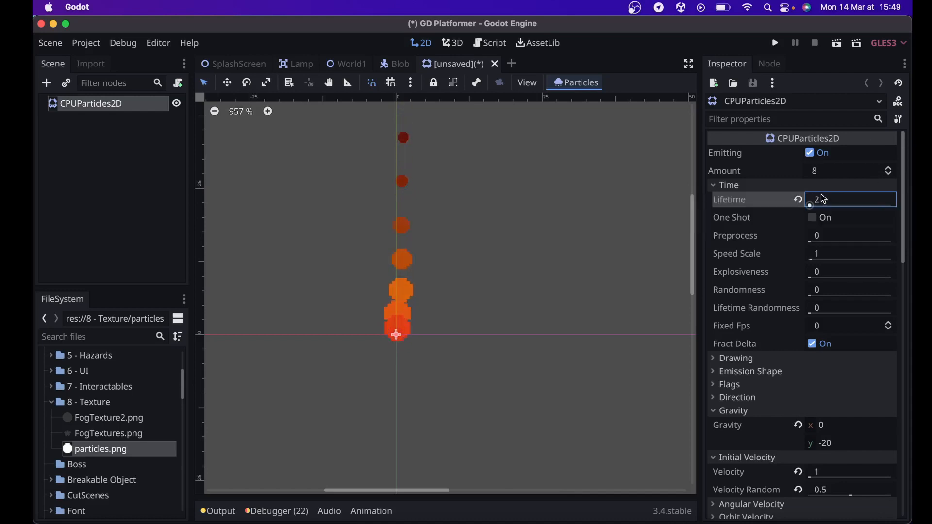
left_click(824, 199)
type("1.5")
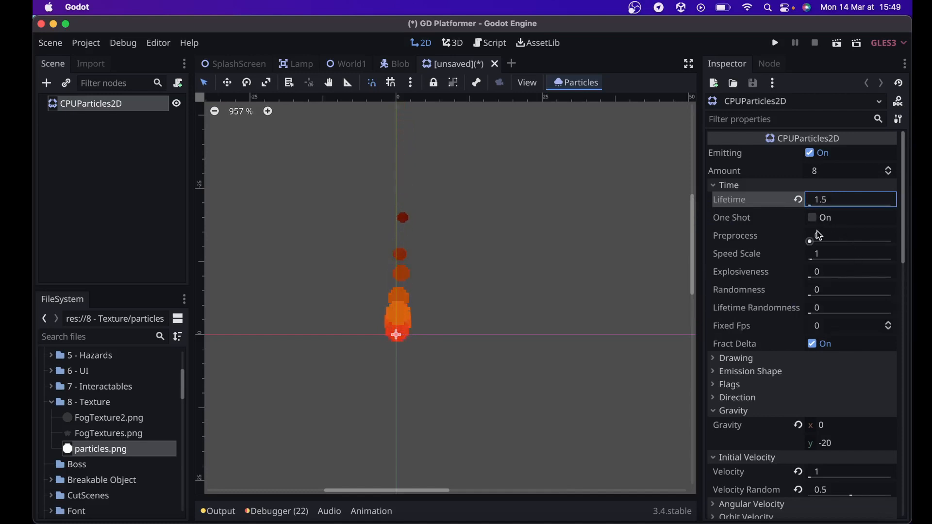
Try speed scales of 1.5 and 0.5 for the particles, and return the speed scale to 1
left_click(839, 254)
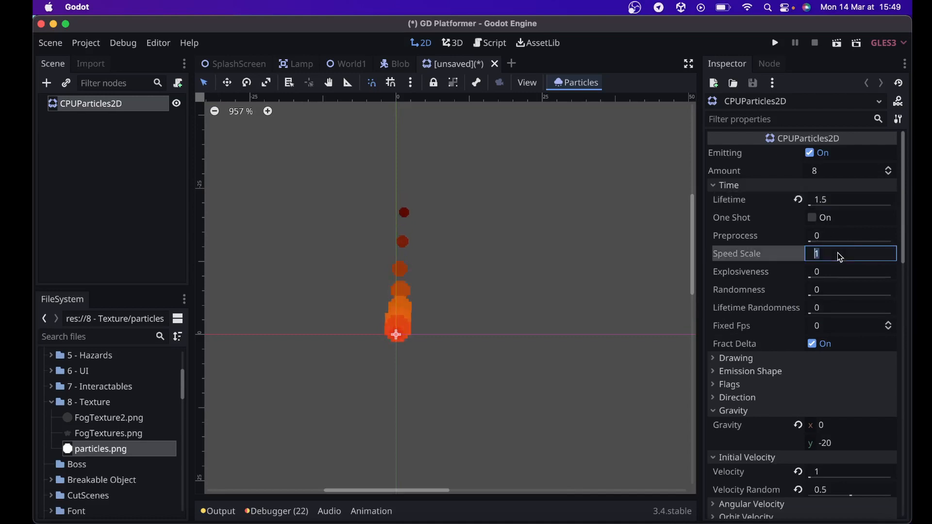
type("1.5")
key("Return")
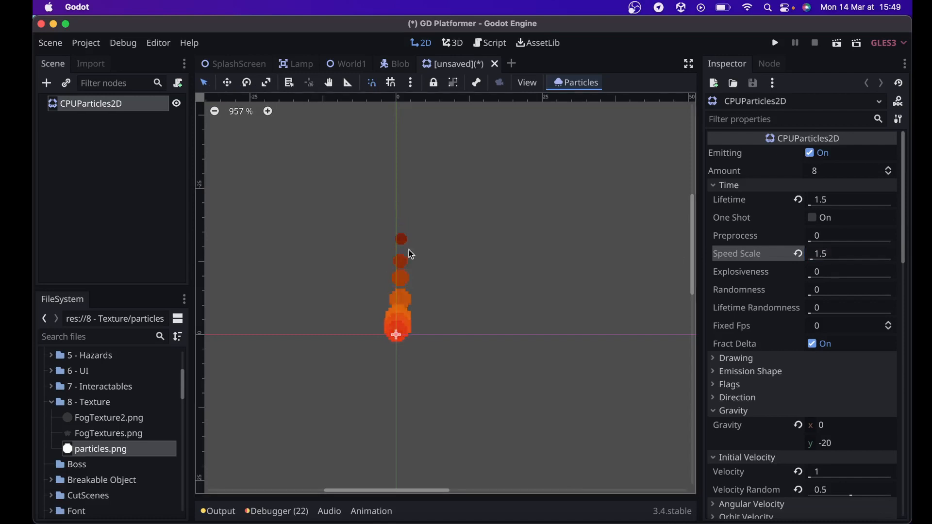
left_click(828, 253)
key("BackSpace")
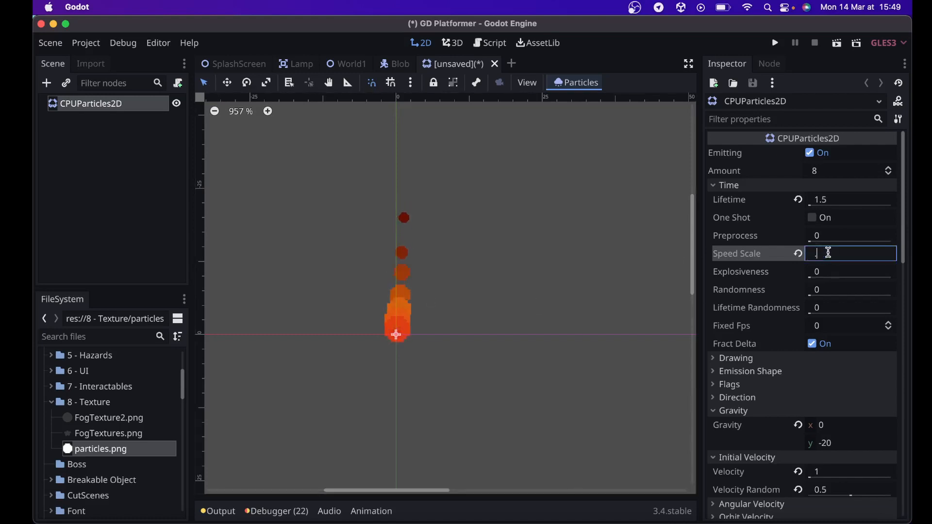
type("0.5")
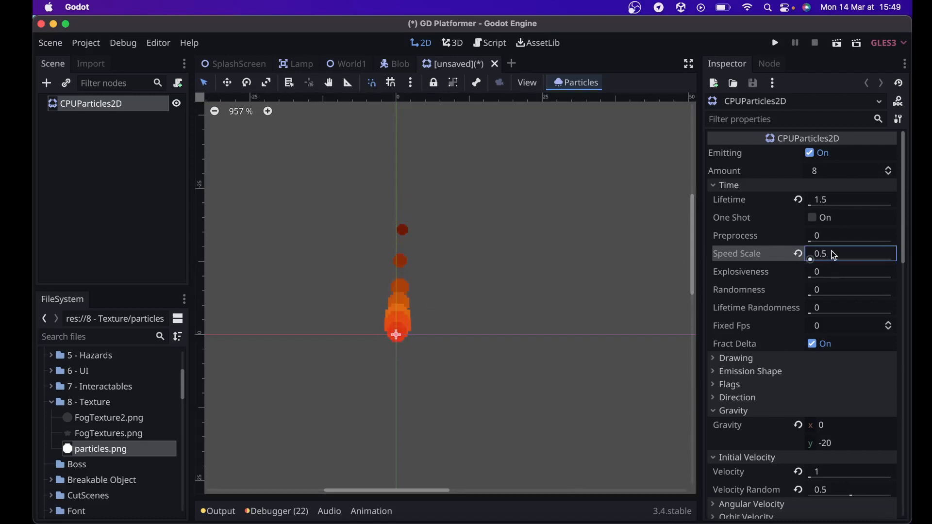
left_click(833, 253)
type("1")
key("Return")
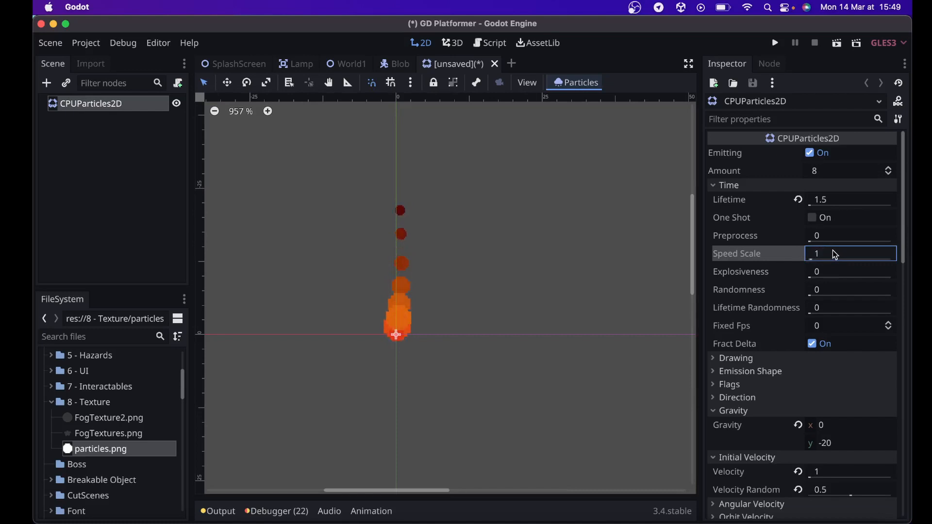
Try explosiveness values of 0.6 and 0.2 on the particle emission
left_click(820, 272)
key("BackSpace")
type(".")
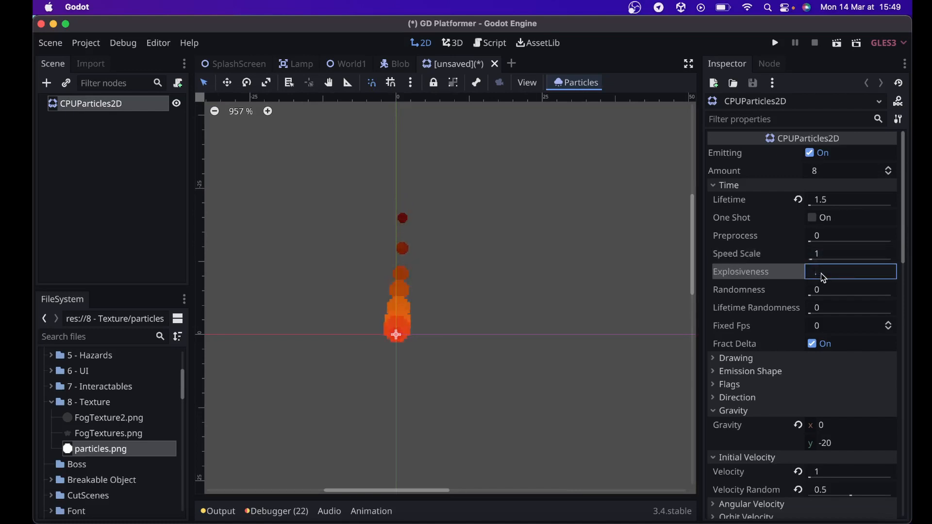
type("6")
key("Return")
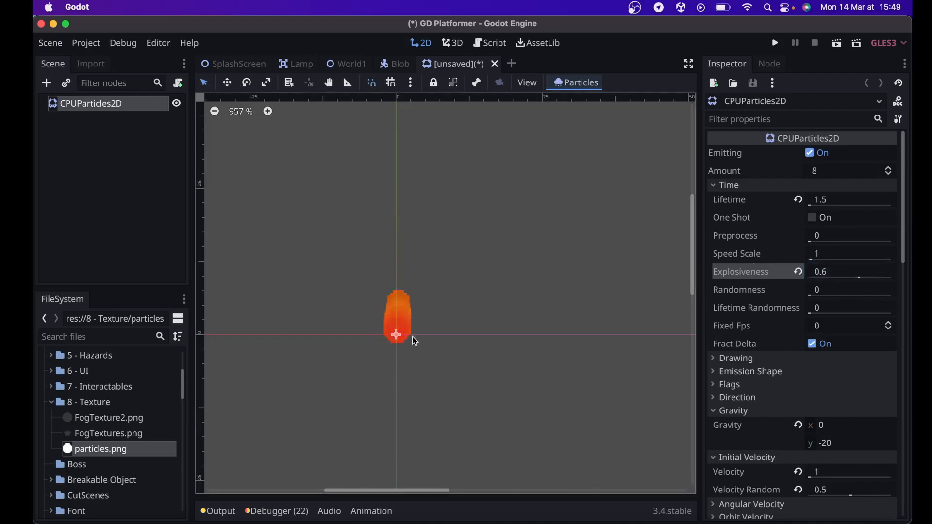
left_click(835, 272)
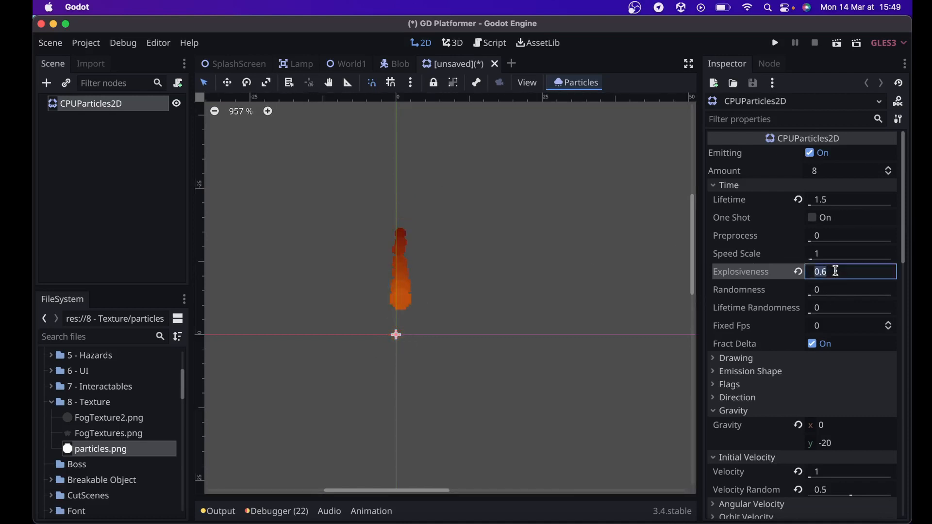
key("BackSpace")
type("0.2")
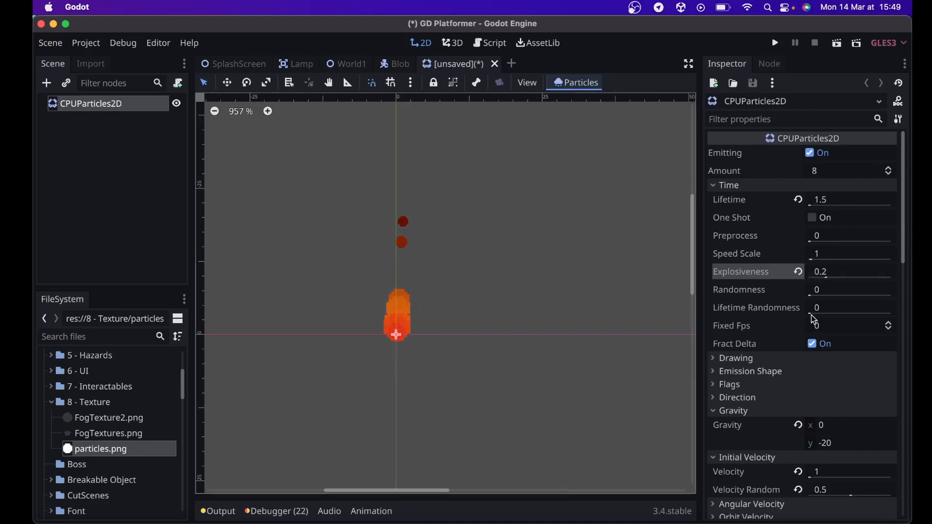
Try explosiveness values of 0.8 and 0.5 for the particles, and return the explosiveness to 0
left_click(855, 273)
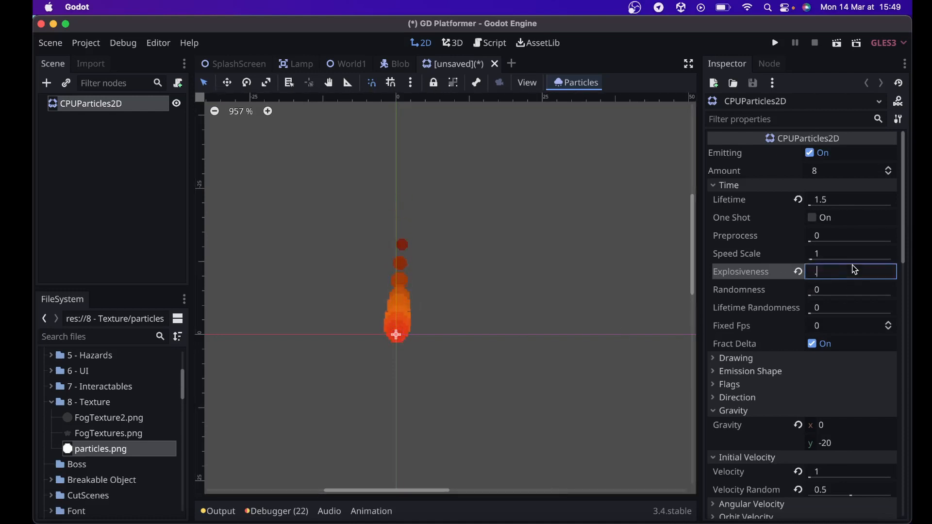
type("0.8")
key("Return")
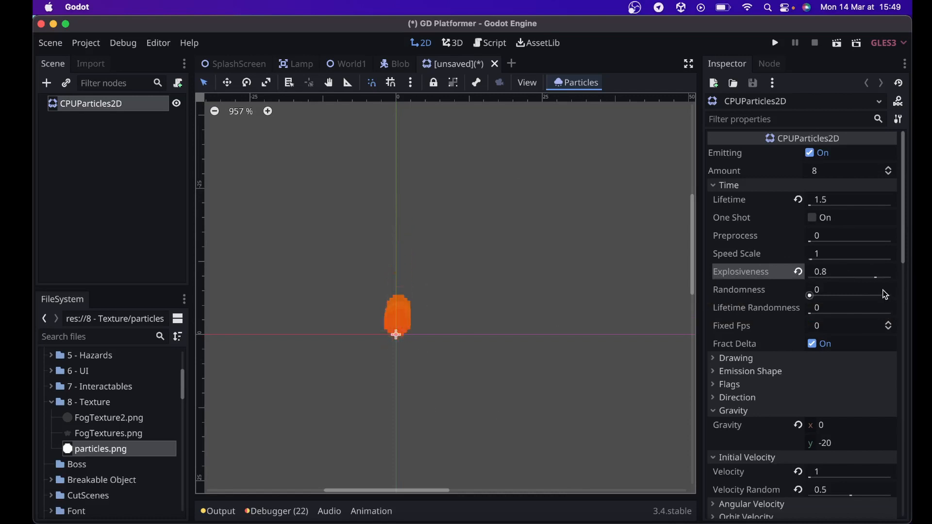
left_click(839, 278)
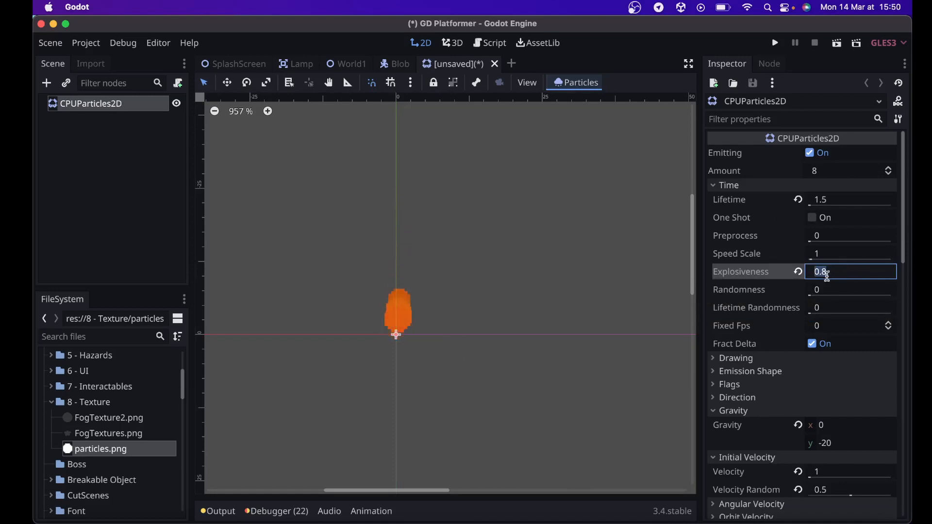
key("BackSpace")
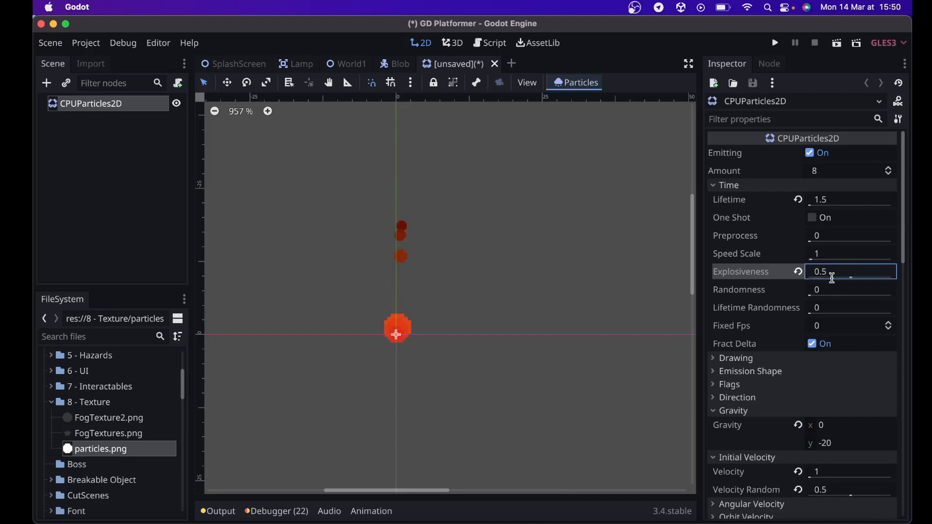
key("Return")
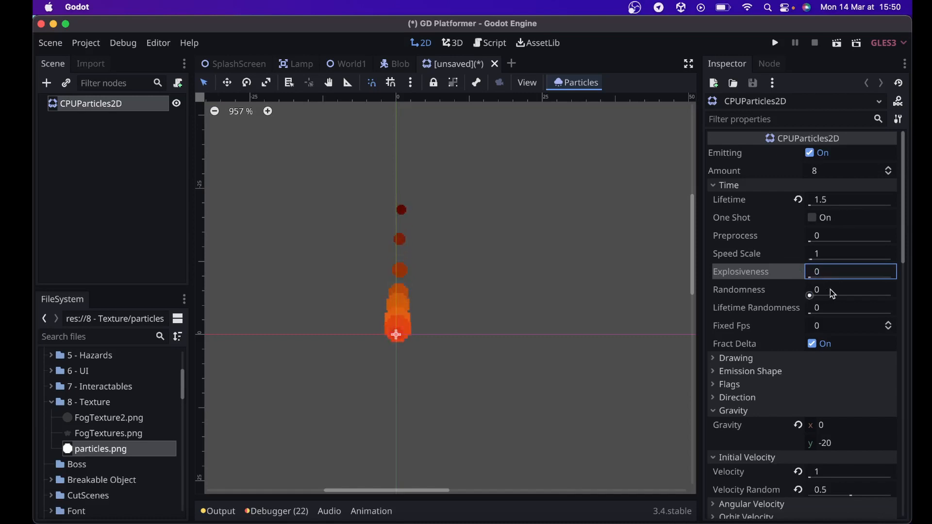
Set the particles' randomness to 0.4 and their lifetime randomness to 0.6
left_click(833, 290)
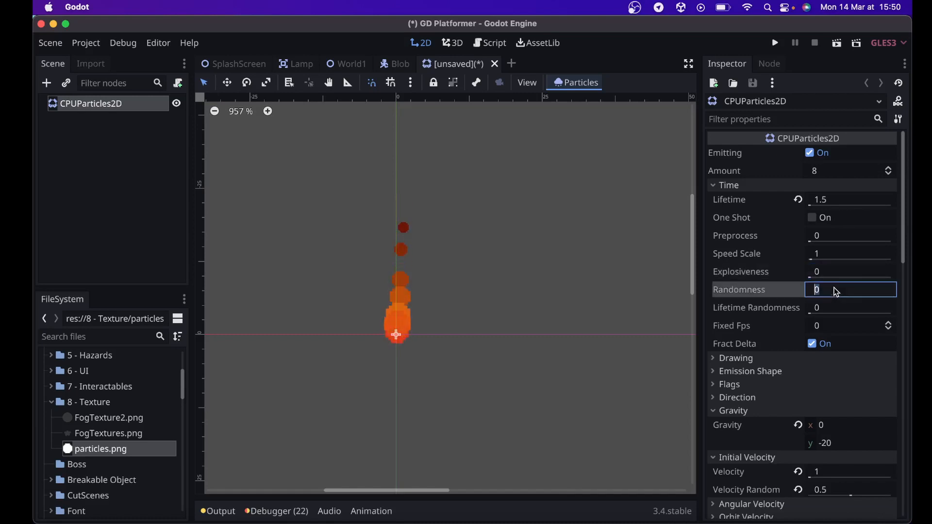
type(".")
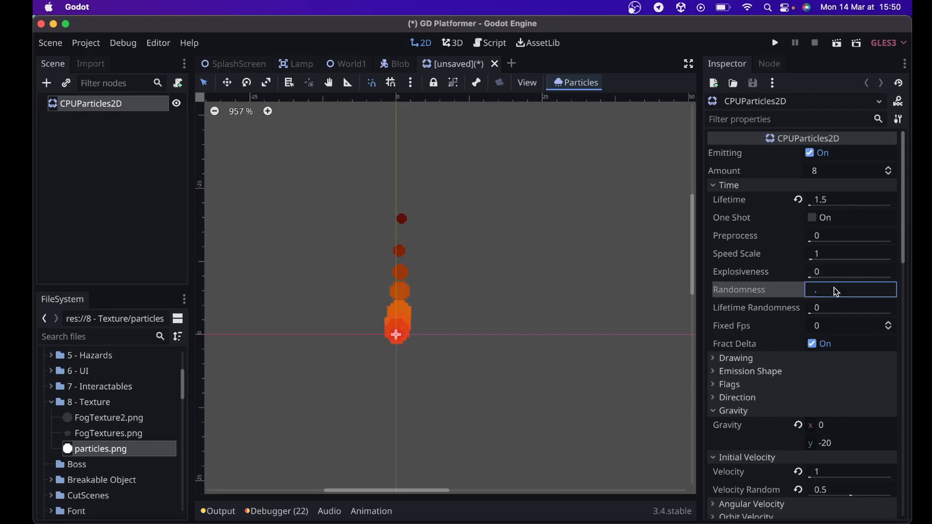
type("4")
key("Return")
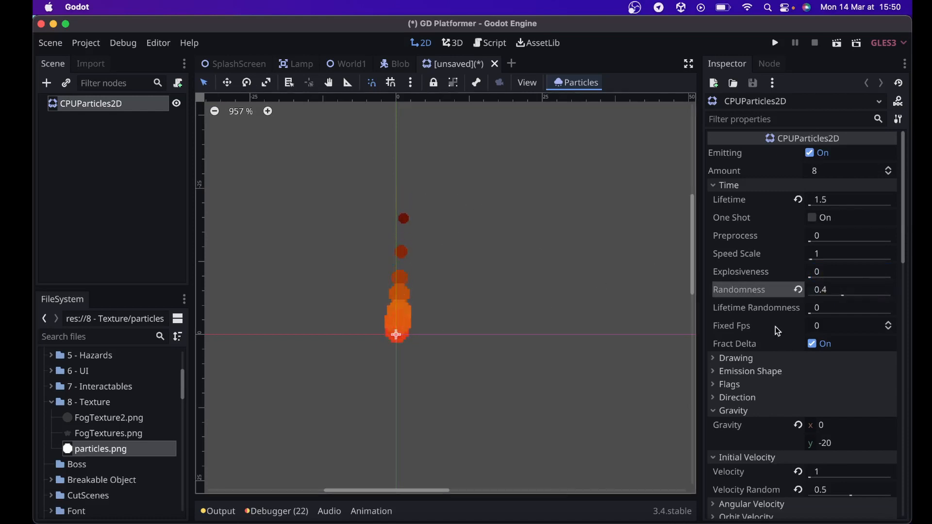
left_click(832, 308)
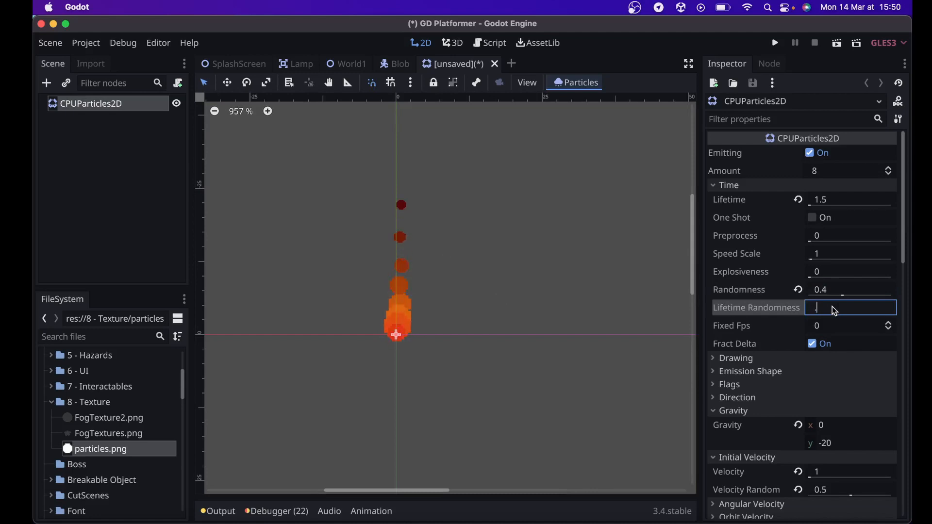
type(".6")
key("Return")
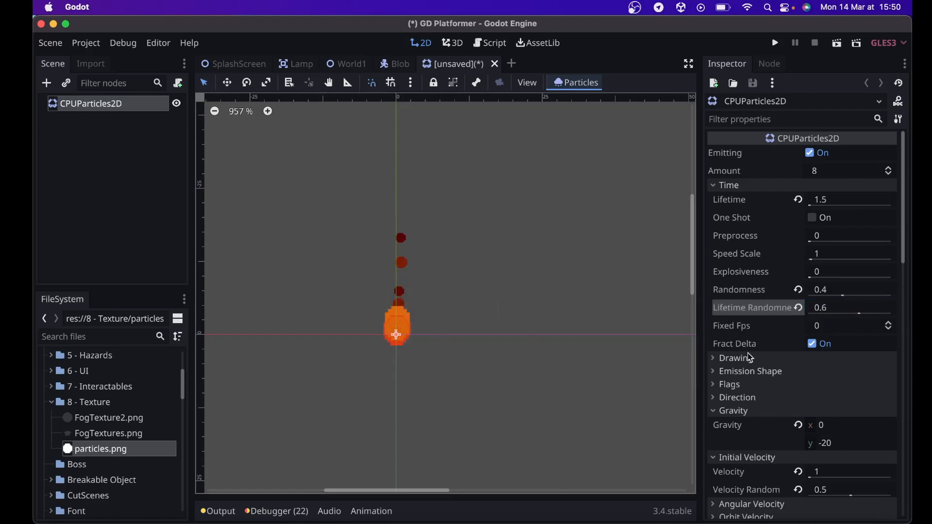
Set the particles' fixed FPS to 60
left_click(854, 326)
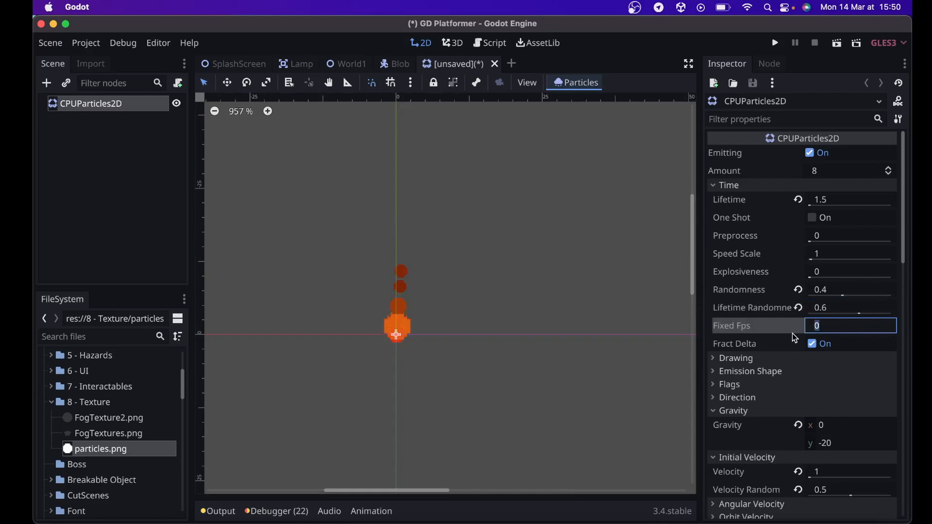
type("60")
key("Return")
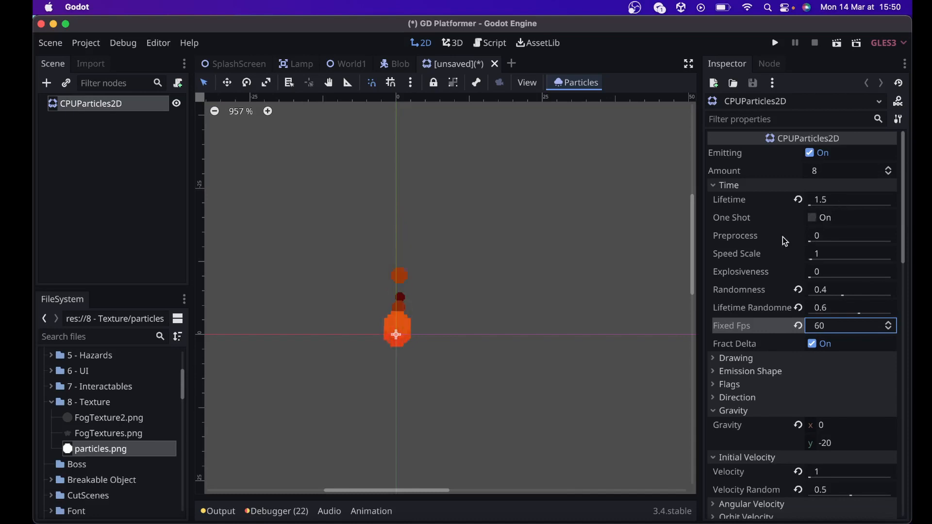
Try one-shot emission, re-triggering the emitter to replay the burst, and turn one-shot back off
left_click(812, 219)
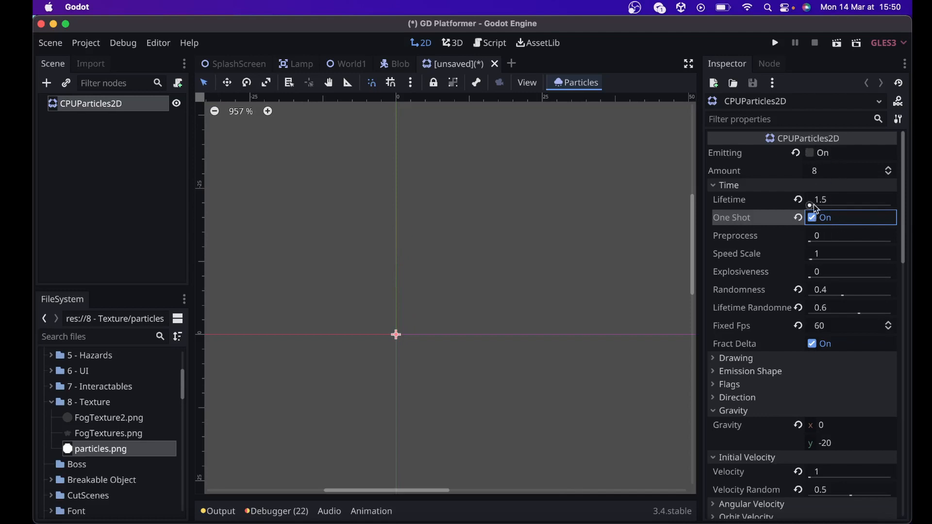
left_click(812, 154)
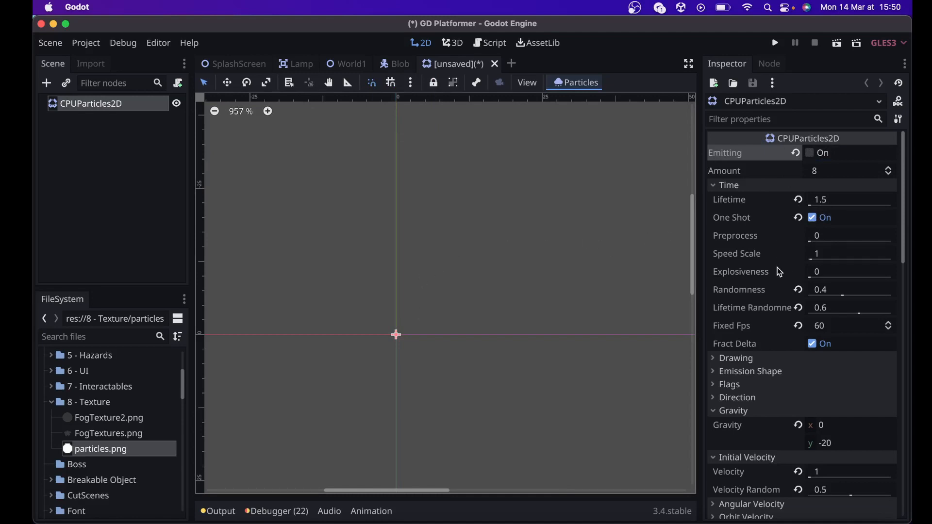
left_click(807, 154)
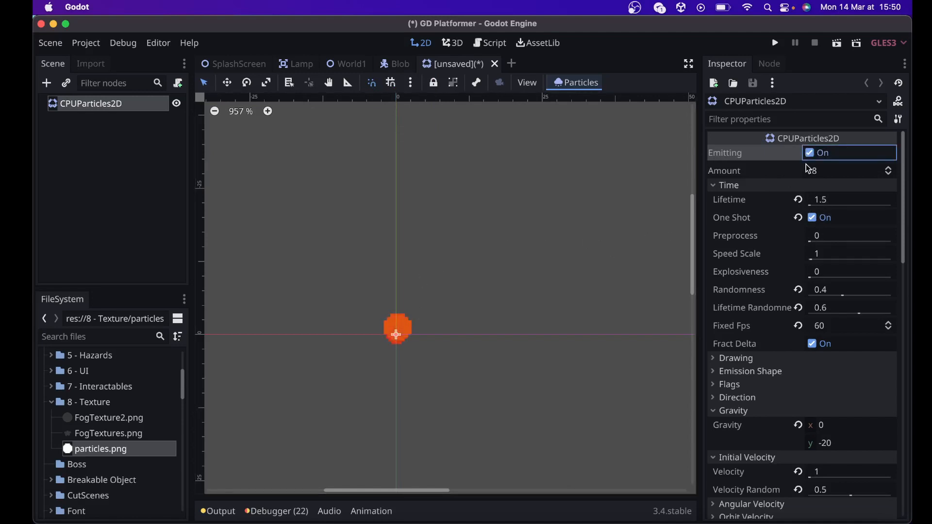
left_click(812, 218)
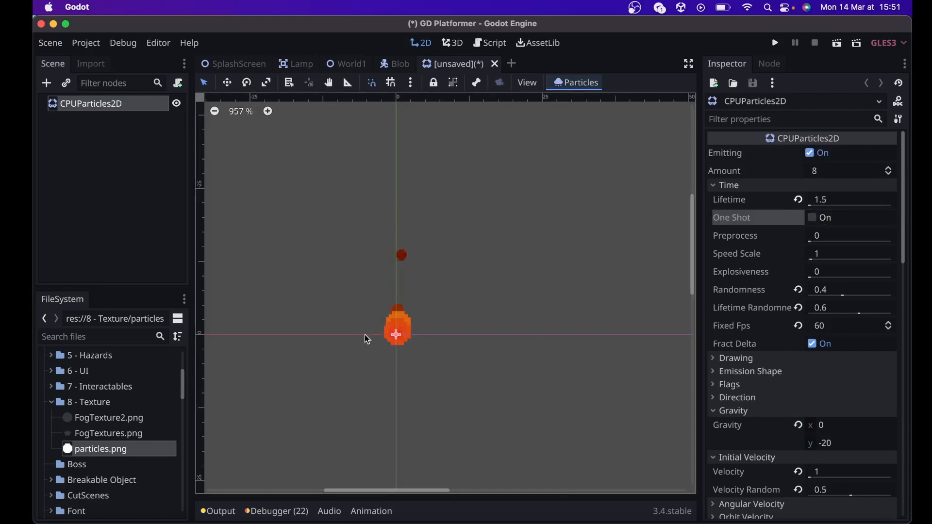
Expand the emission shape properties and view the available shape options, keeping Point
scroll(759, 322, "down", 3)
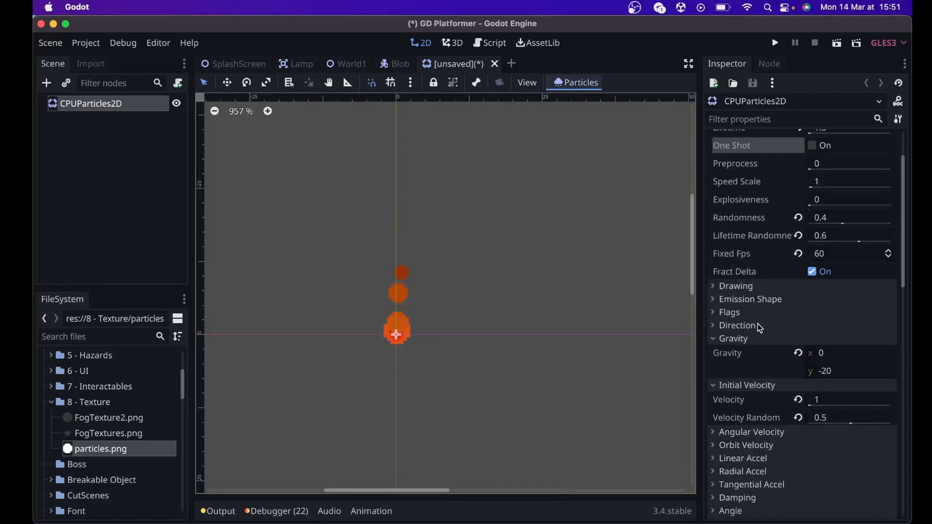
scroll(759, 327, "up", 3)
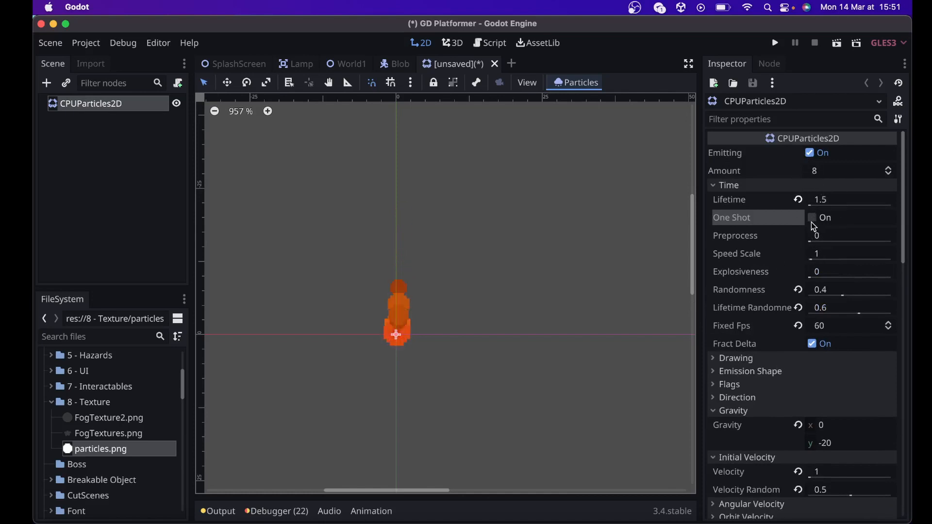
left_click(718, 371)
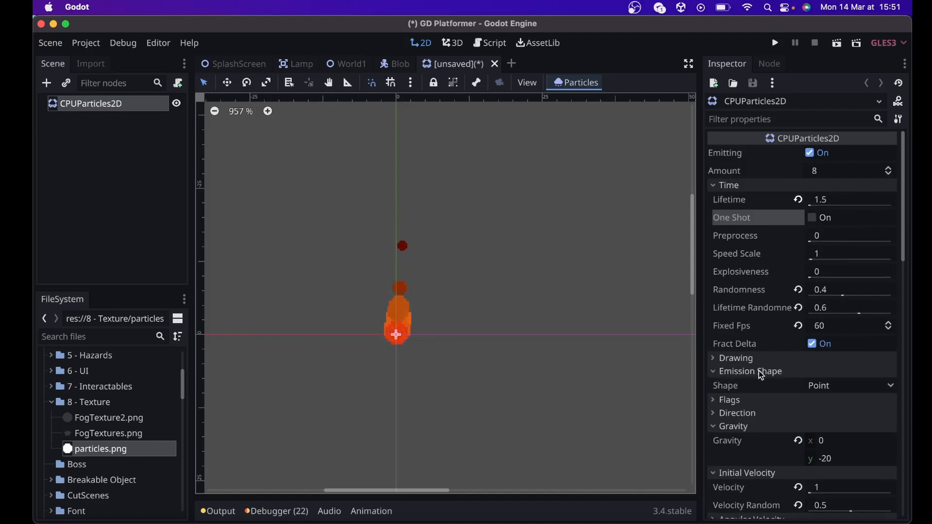
left_click(839, 386)
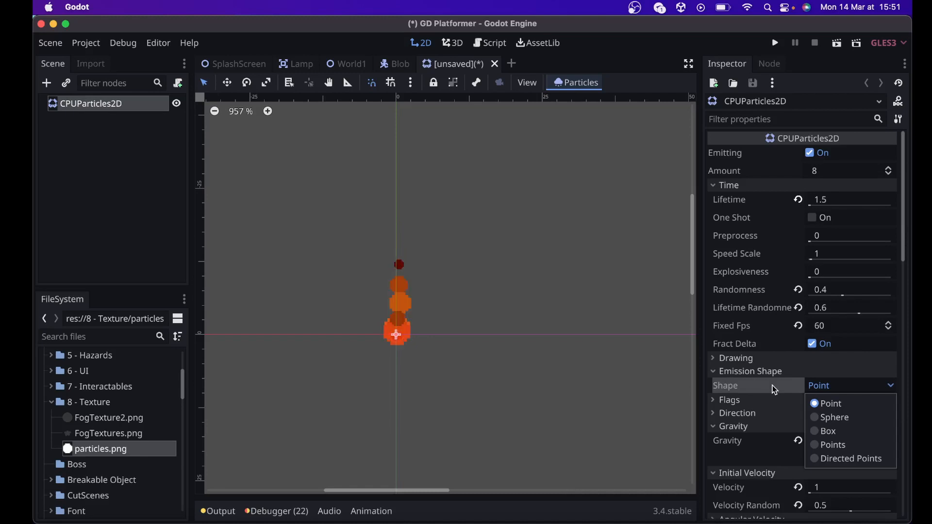
left_click(104, 198)
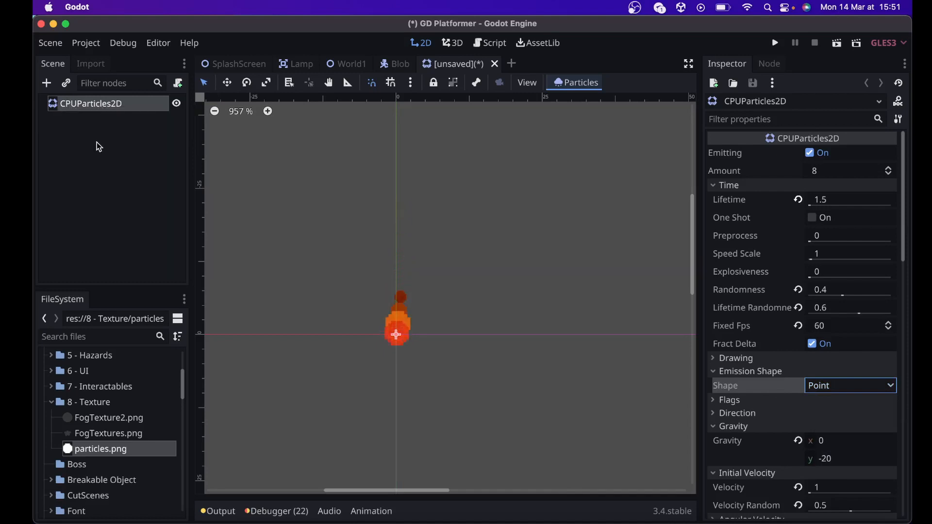
Add a Particles2D node as a child of the CPUParticles2D node and turn off its emission
left_click(48, 83)
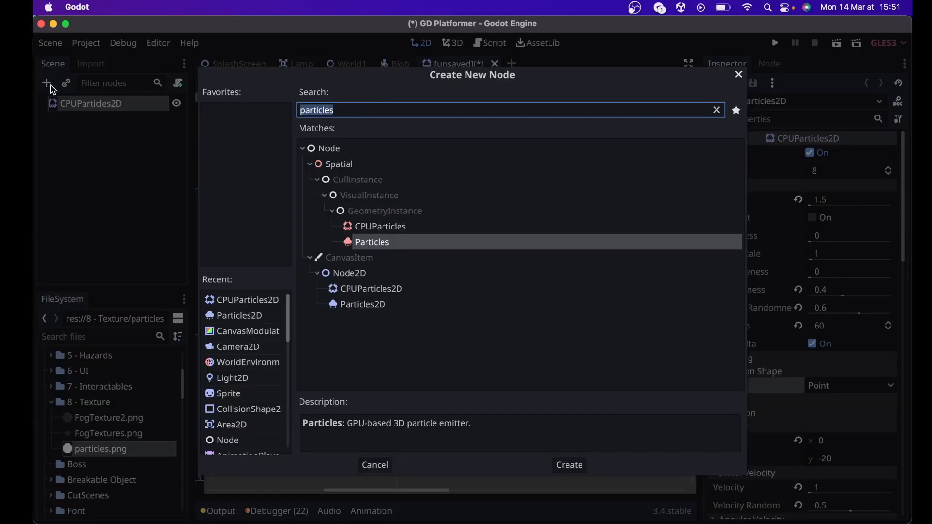
left_click(388, 304)
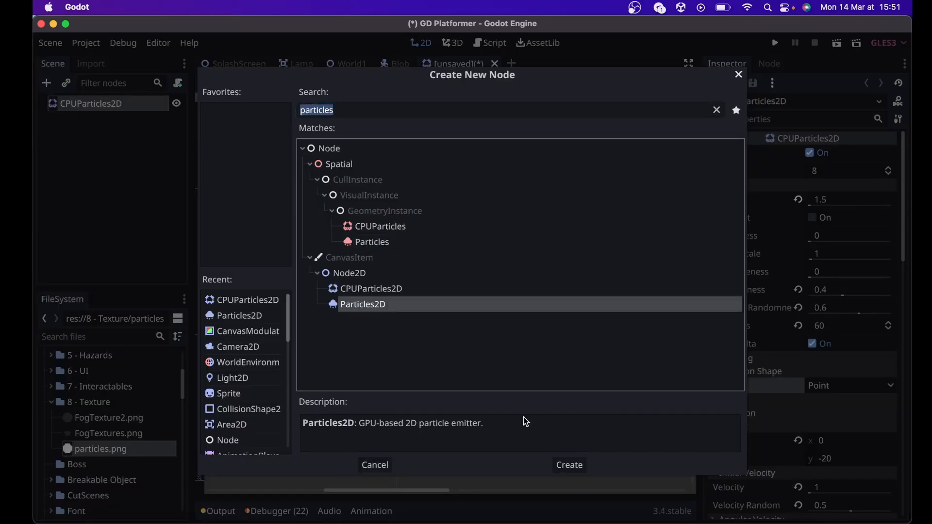
left_click(576, 469)
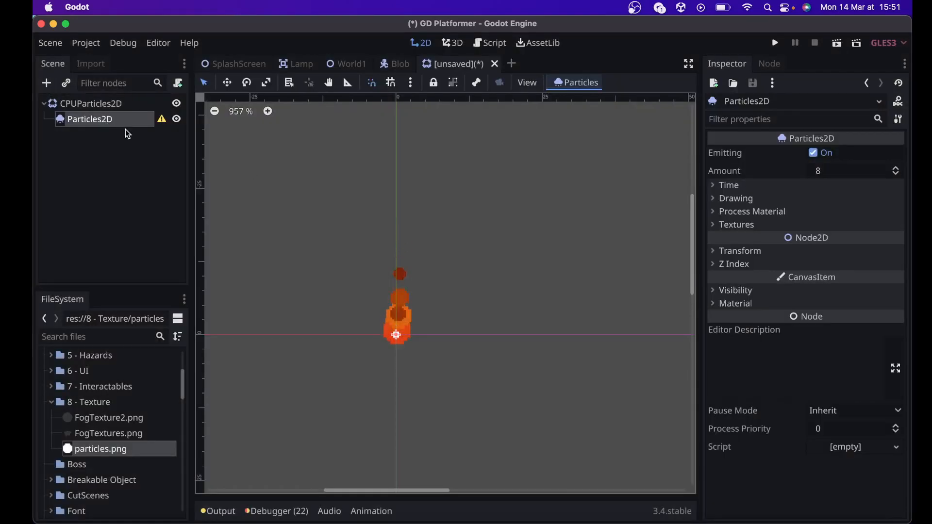
left_click(813, 153)
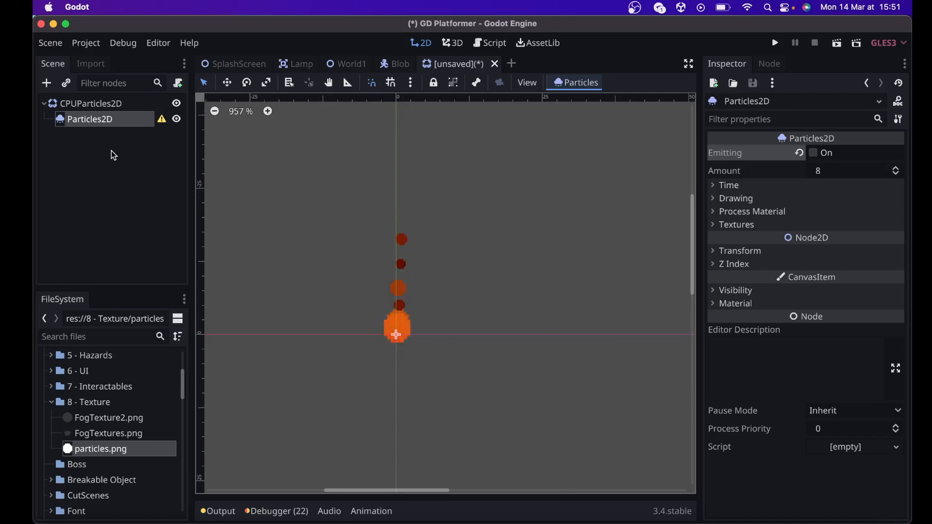
Delete the Particles2D child node and reselect the CPUParticles2D node
left_click(63, 120)
key("Delete")
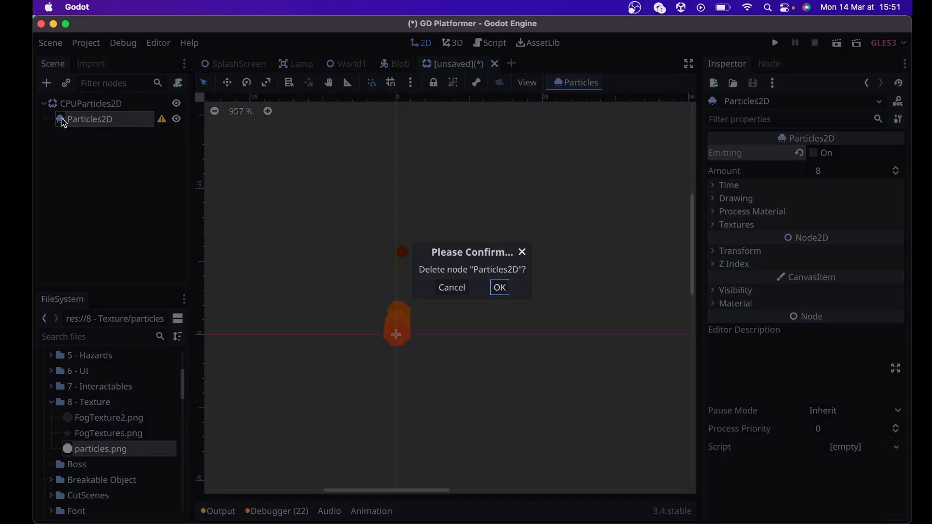
key("Return")
left_click(78, 104)
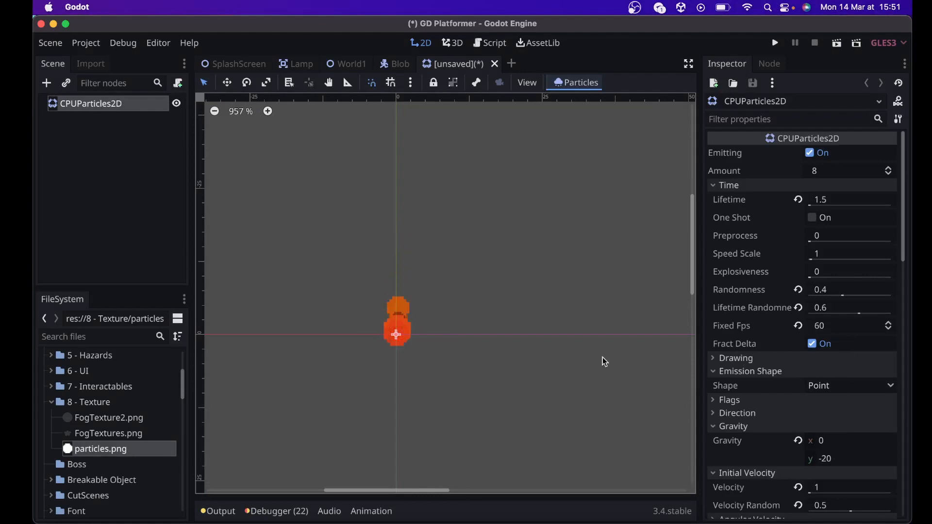
Try the Sphere and Box emission shapes for the particles, and switch the emission shape to Points
scroll(423, 290, "up", 5)
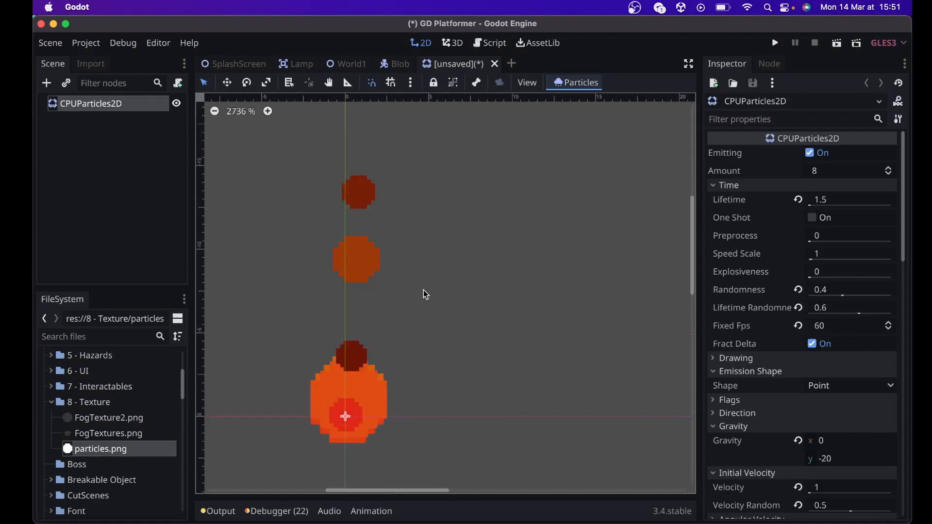
scroll(435, 320, "down", 2)
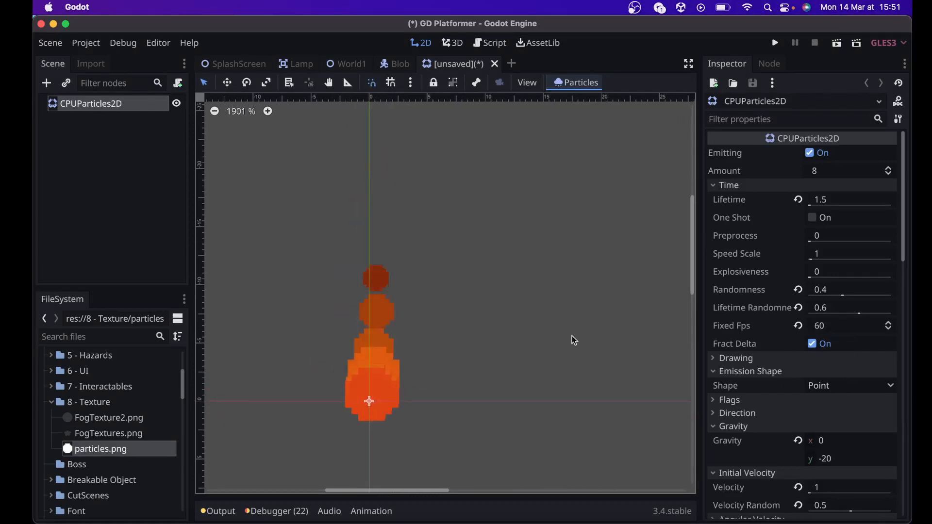
left_click(839, 385)
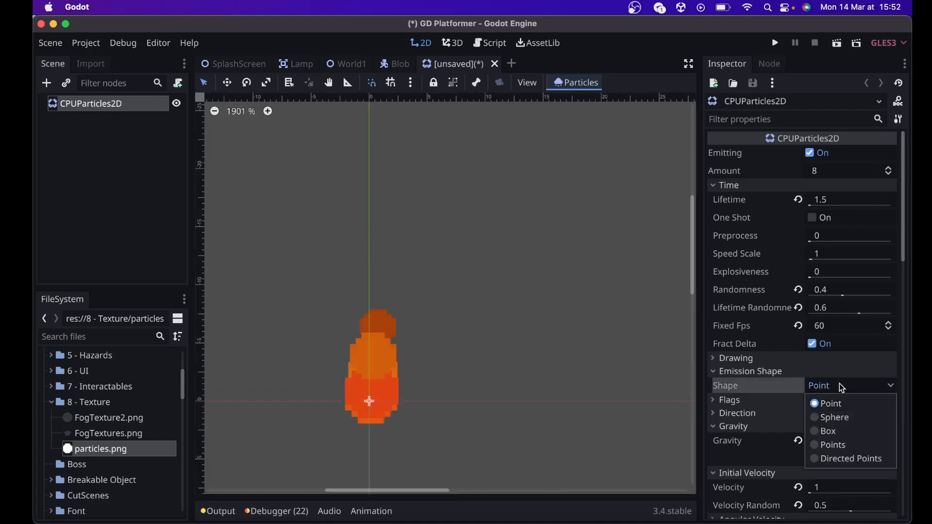
left_click(850, 425)
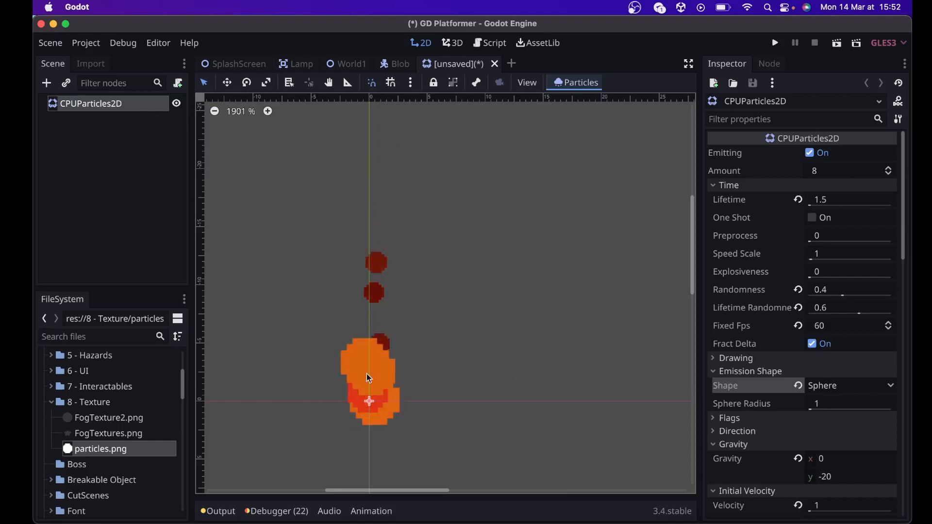
left_click(851, 386)
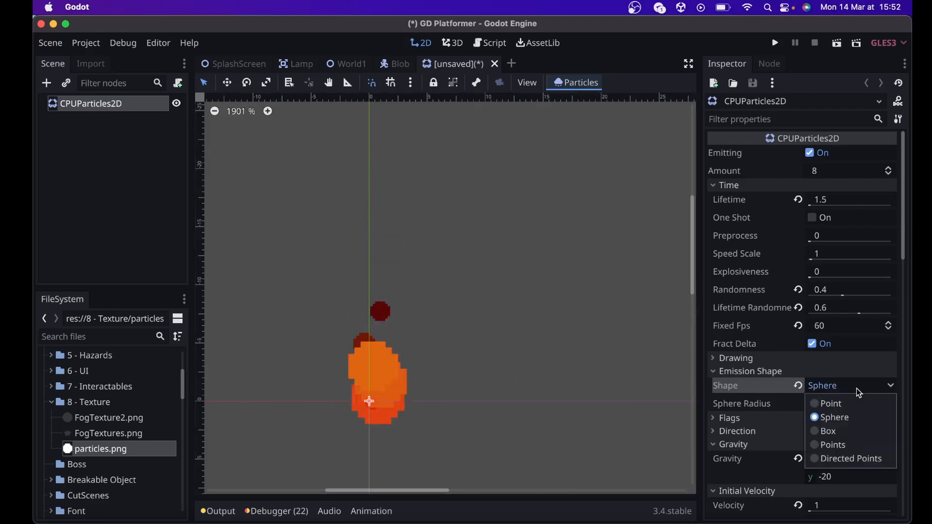
left_click(851, 430)
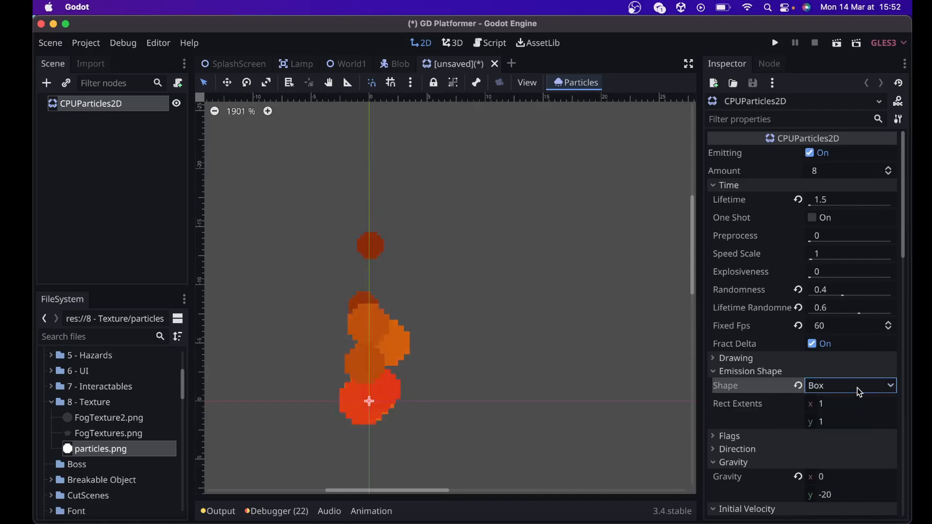
left_click(859, 388)
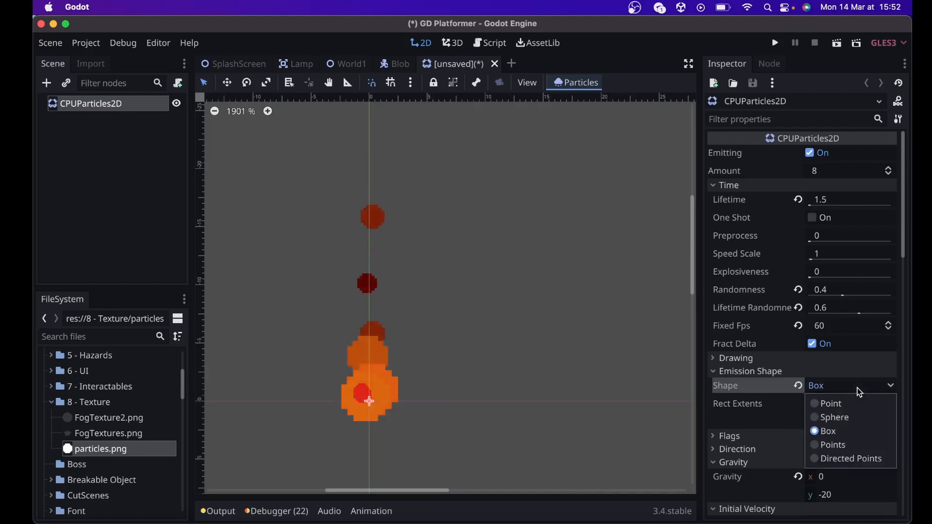
left_click(851, 446)
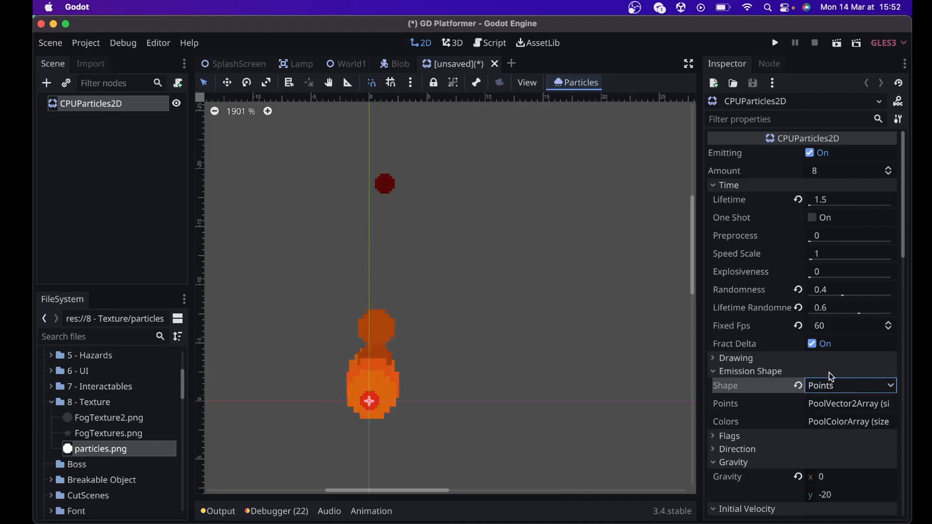
Try the Directed Points emission shape for the particles, and switch the emission shape to Sphere
left_click(831, 384)
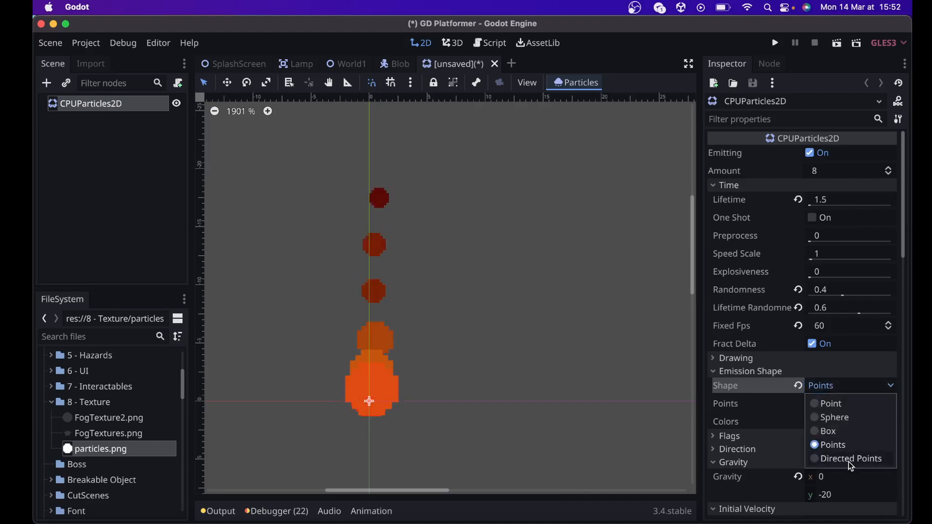
left_click(852, 459)
left_click(839, 385)
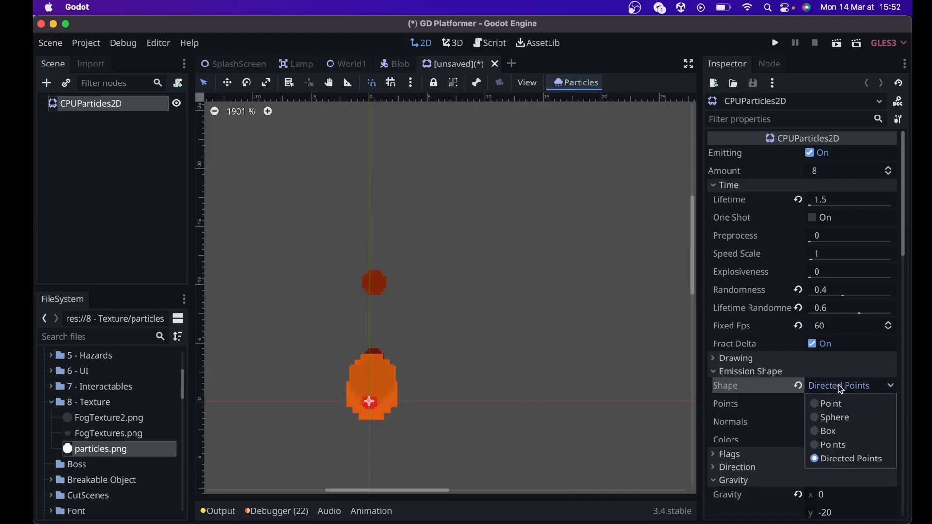
left_click(827, 417)
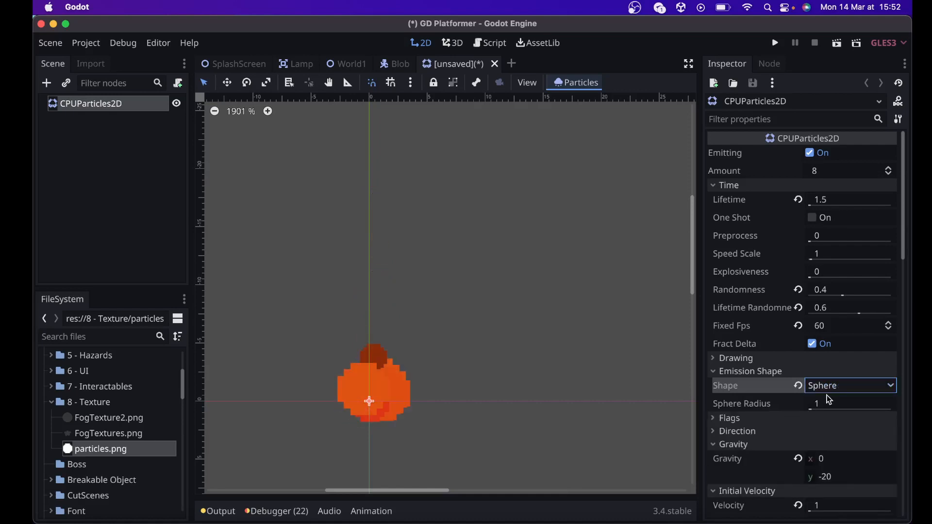
Set the emission sphere radius to 90 and examine how the particles spread around the origin
scroll(782, 406, "down", 1)
scroll(782, 406, "down", 1)
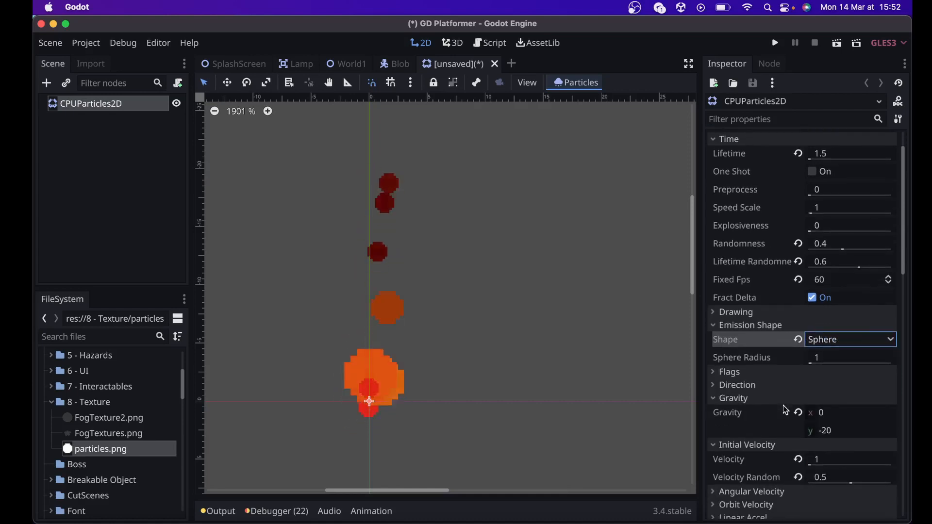
left_click(827, 357)
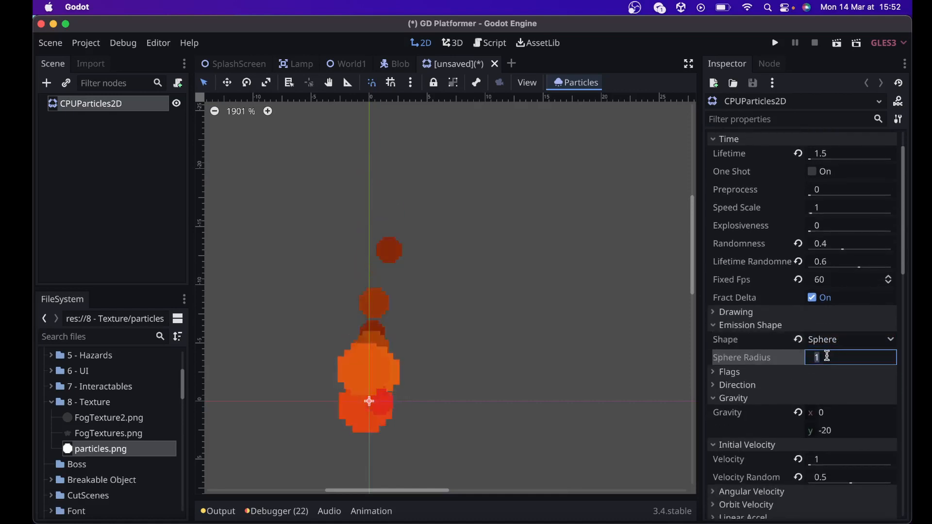
type("90")
key("Return")
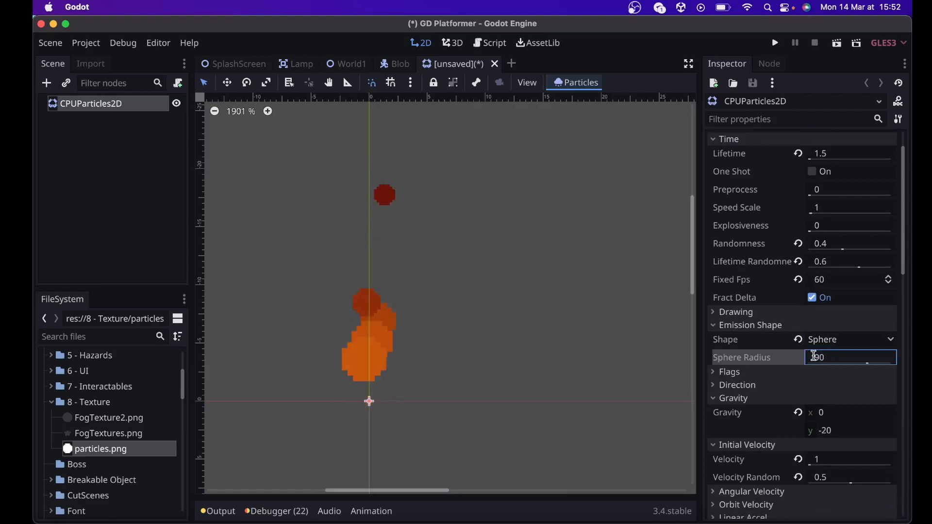
scroll(459, 341, "down", 10)
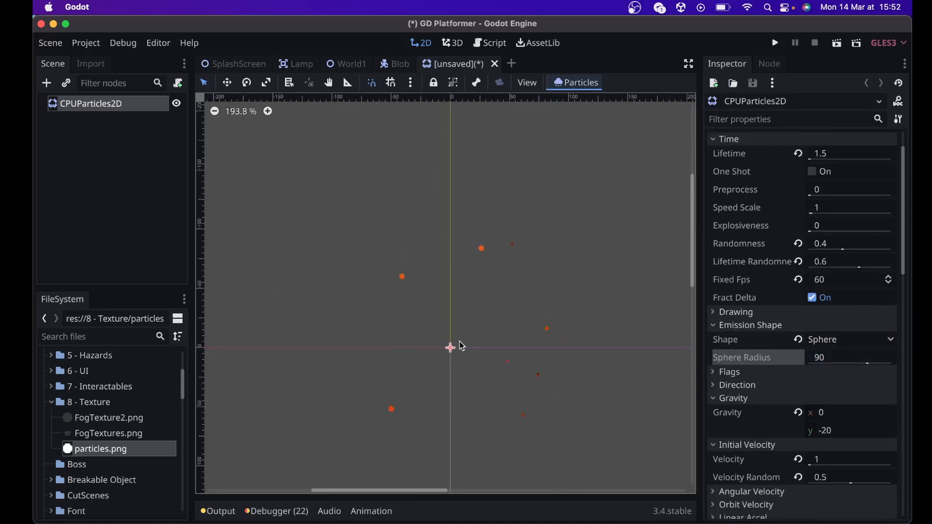
scroll(459, 342, "down", 1)
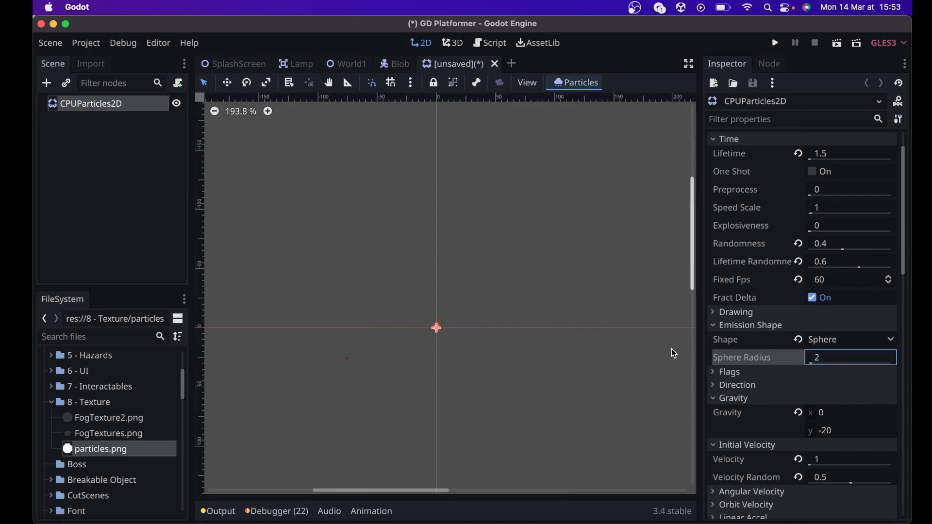
Try an emission sphere radius of 1, and set the radius to 5
scroll(442, 320, "up", 10)
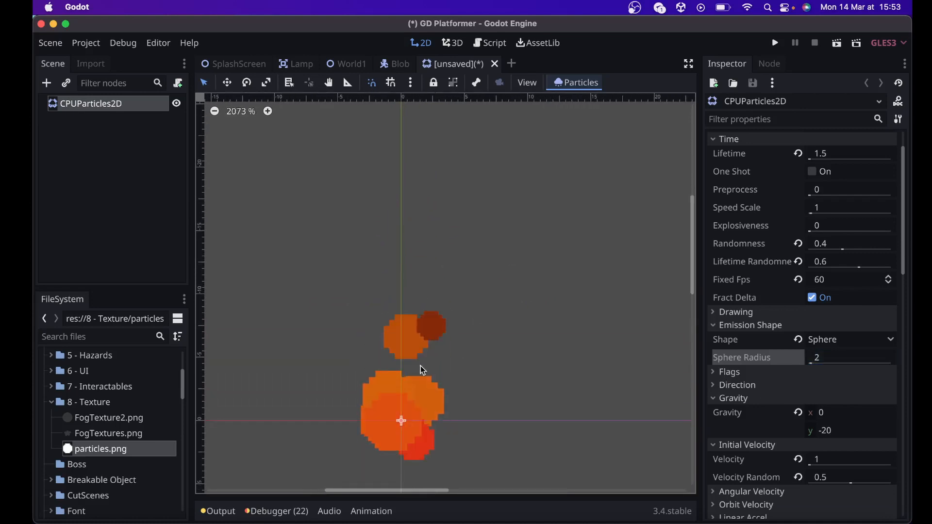
scroll(421, 417, "down", 2)
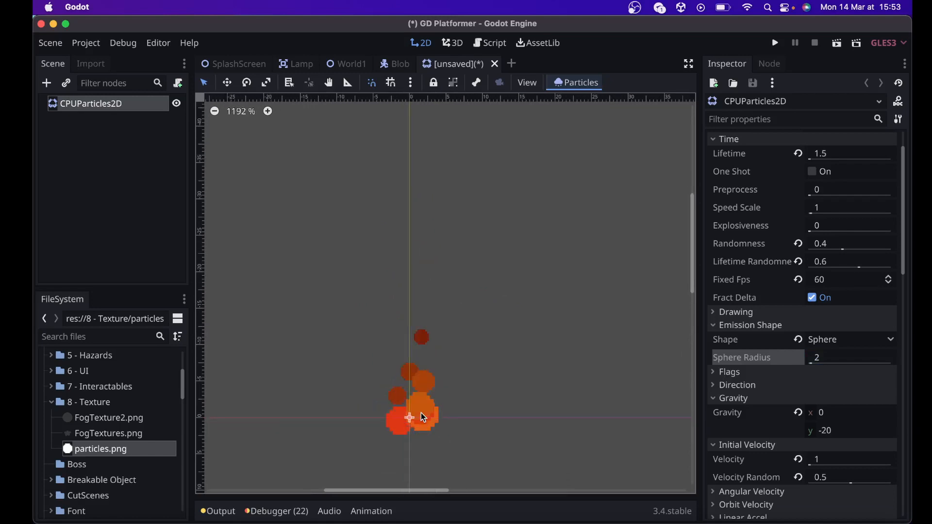
left_click(833, 359)
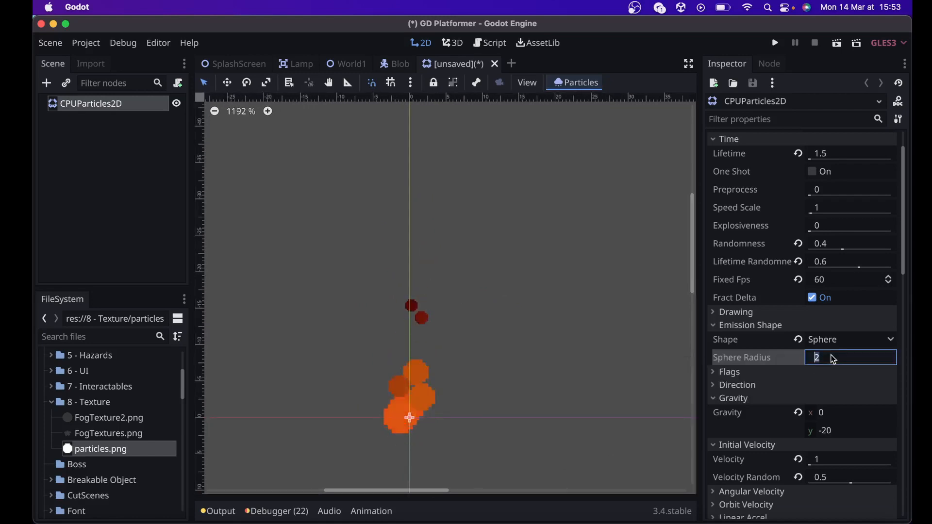
type("1")
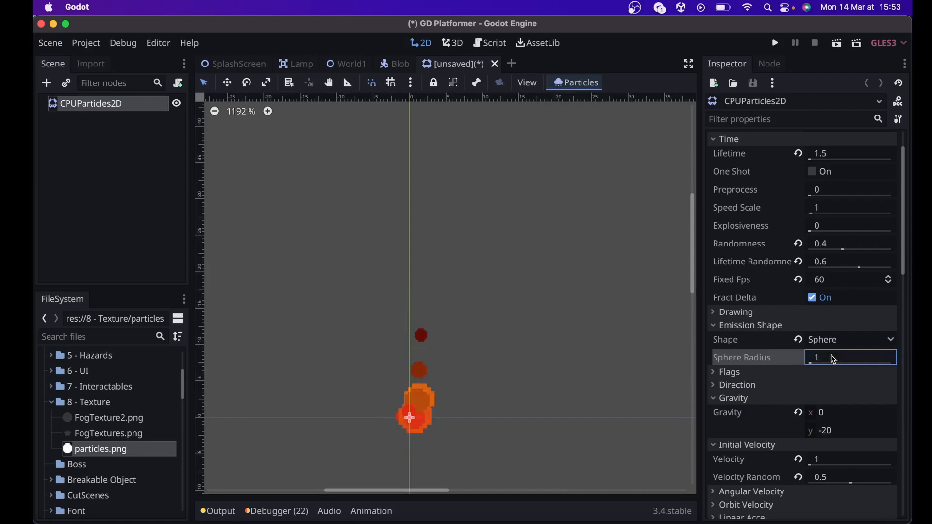
key("BackSpace")
type("5")
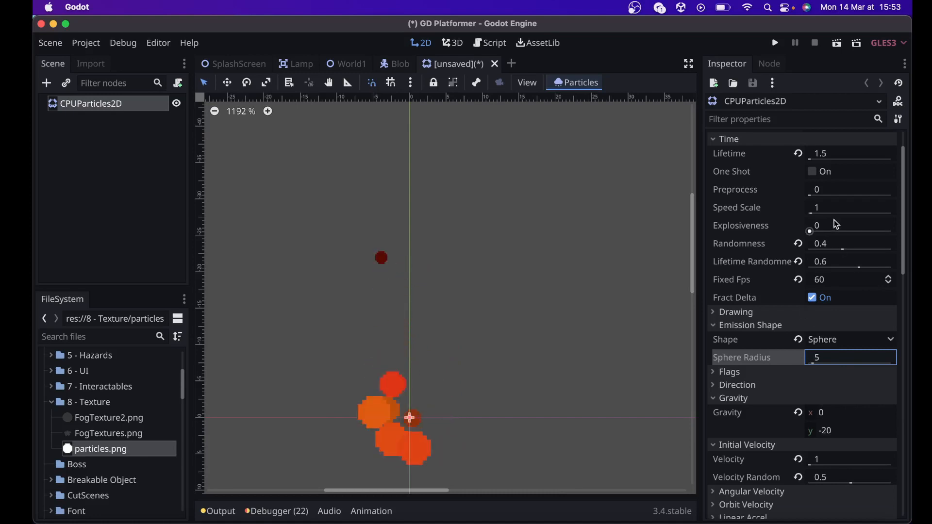
Set the particle lifetime to 0.6
scroll(902, 274, "up", 2)
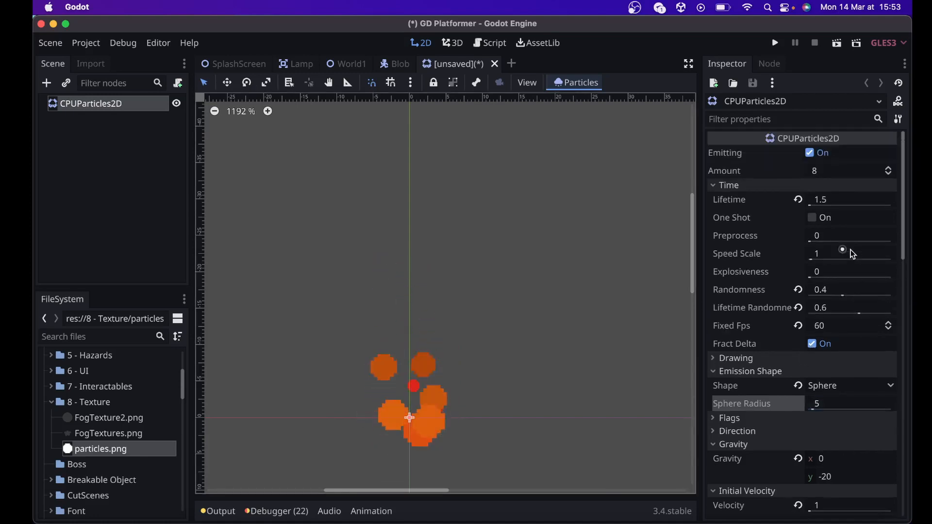
left_click(837, 203)
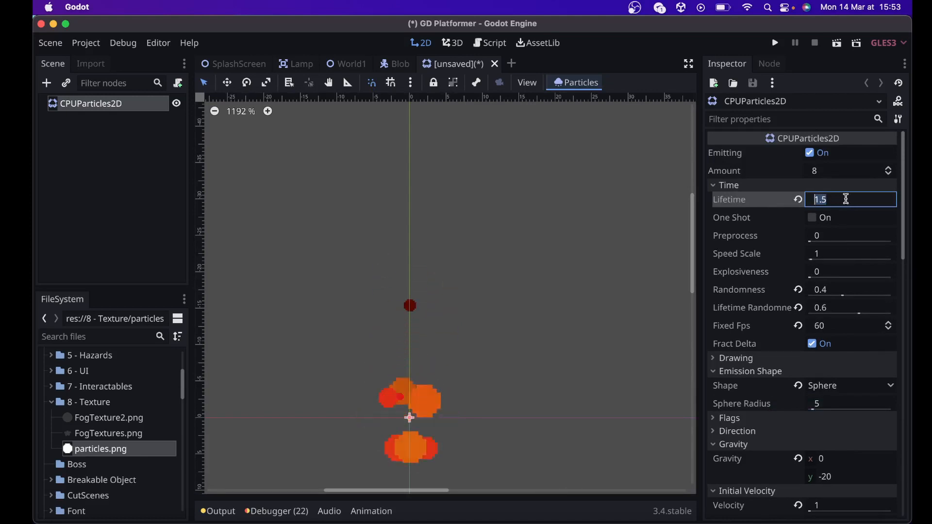
type(".6")
key("Return")
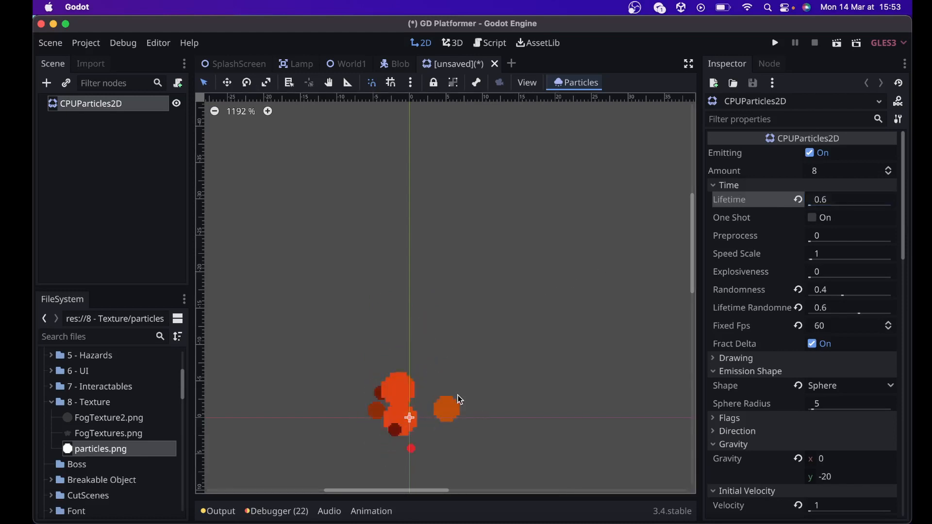
Enable One Shot for the particles and turn emission on again to preview a single burst
left_click(809, 153)
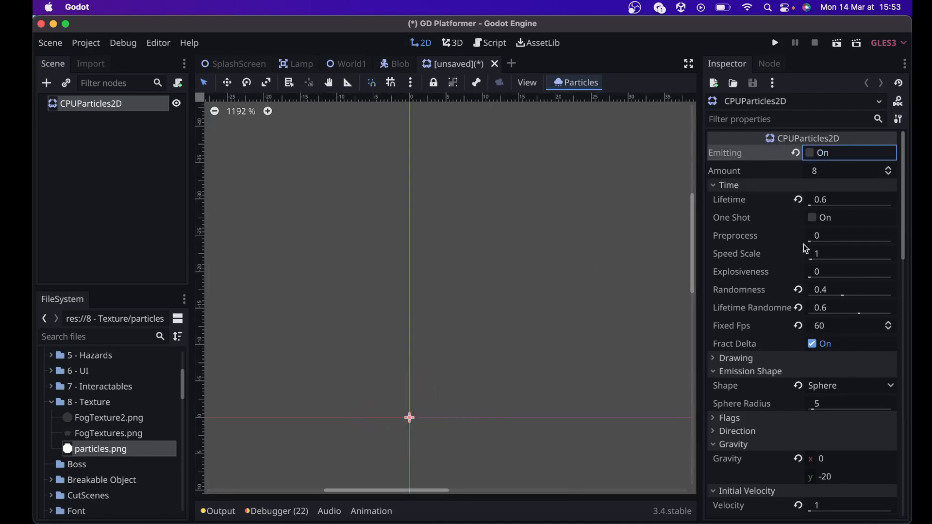
left_click(813, 218)
left_click(810, 153)
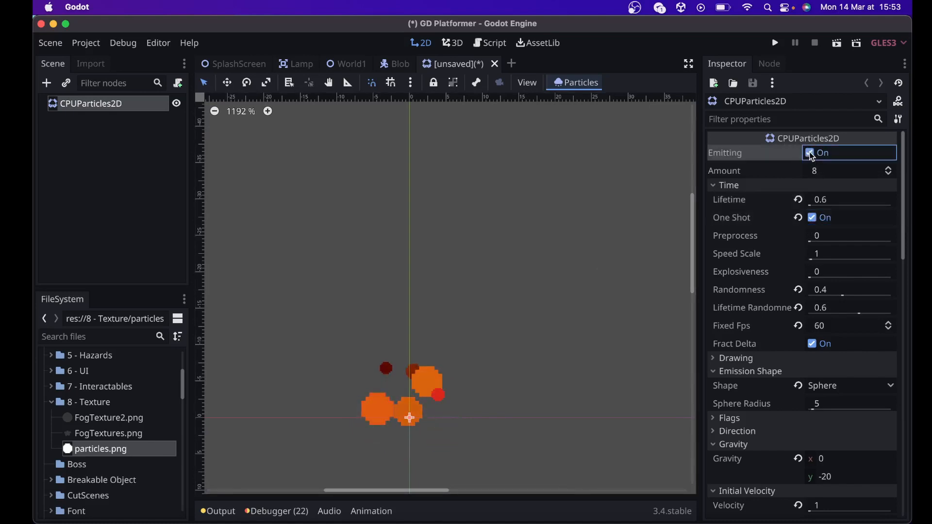
left_click(811, 153)
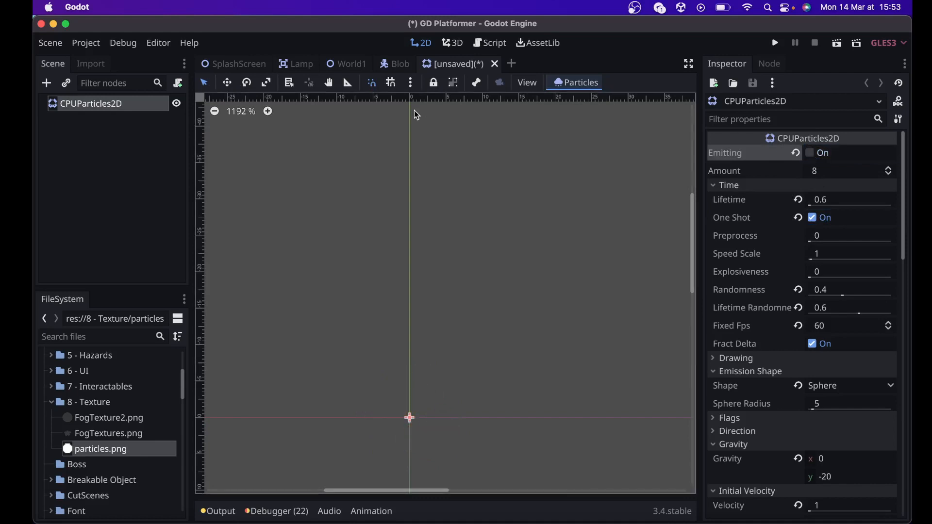
Look over the World1 scene and examine the enemy sprite in the Blob scene up close
left_click(399, 68)
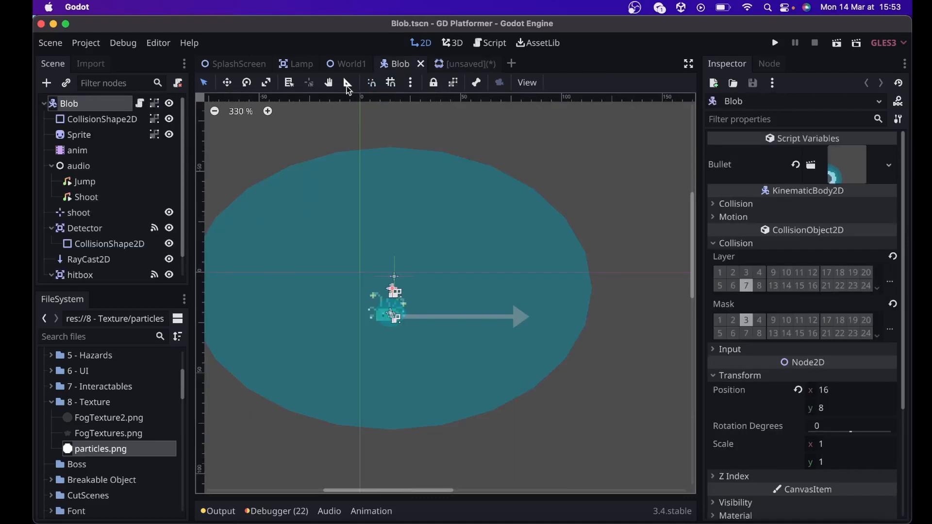
left_click(365, 67)
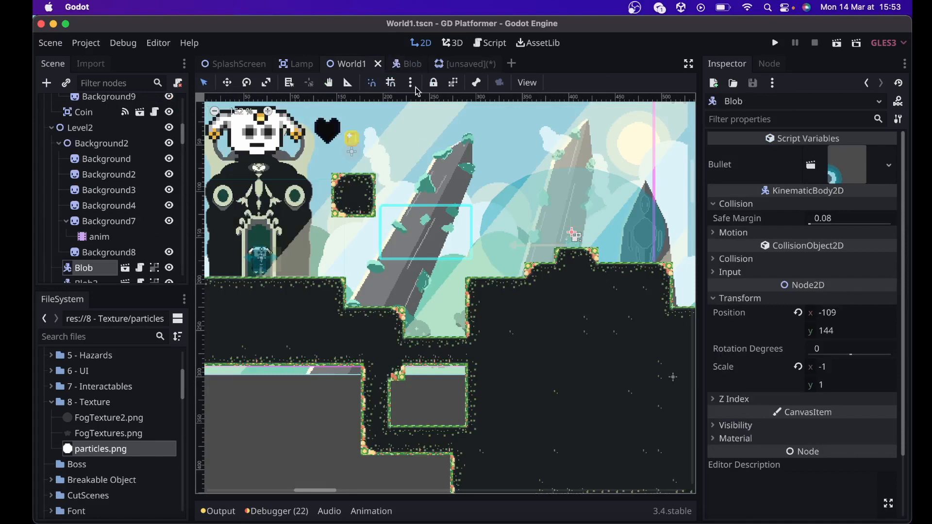
left_click(404, 66)
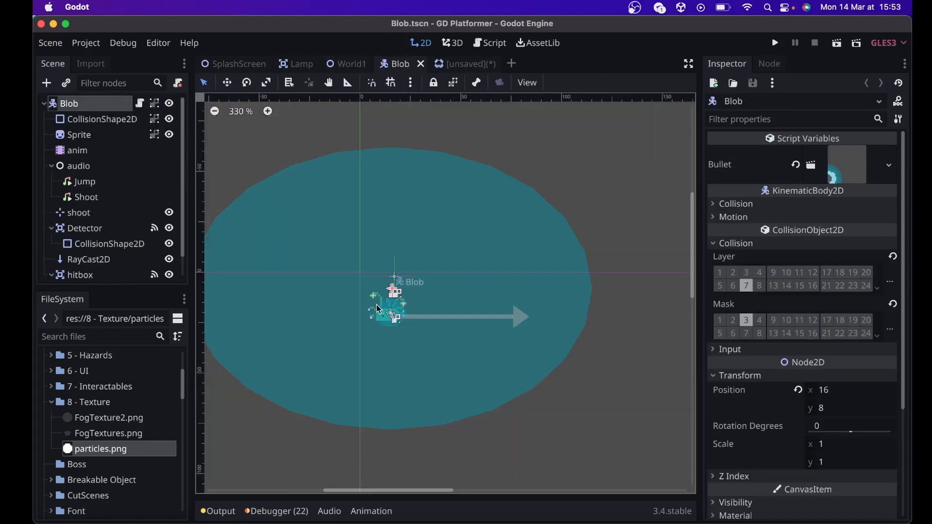
scroll(376, 307, "up", 6)
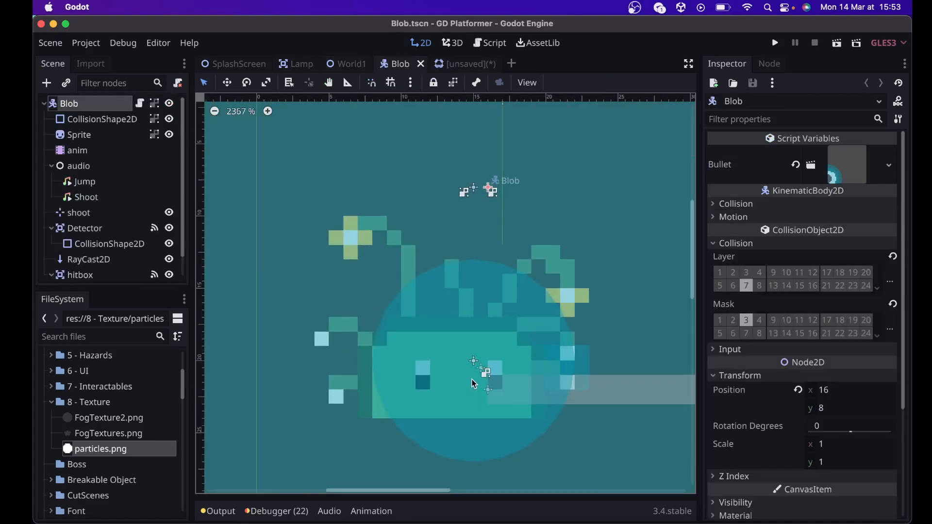
Temporarily hide the Blob's collision shape, sprite and Detector one at a time, restore their visibility, and save the Blob scene
left_click(169, 119)
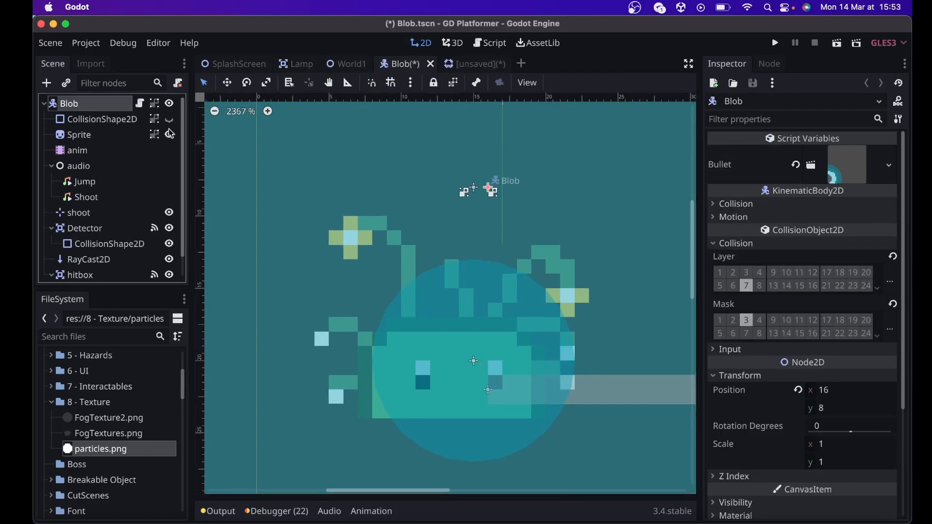
left_click(170, 135)
left_click(170, 135)
left_click(169, 119)
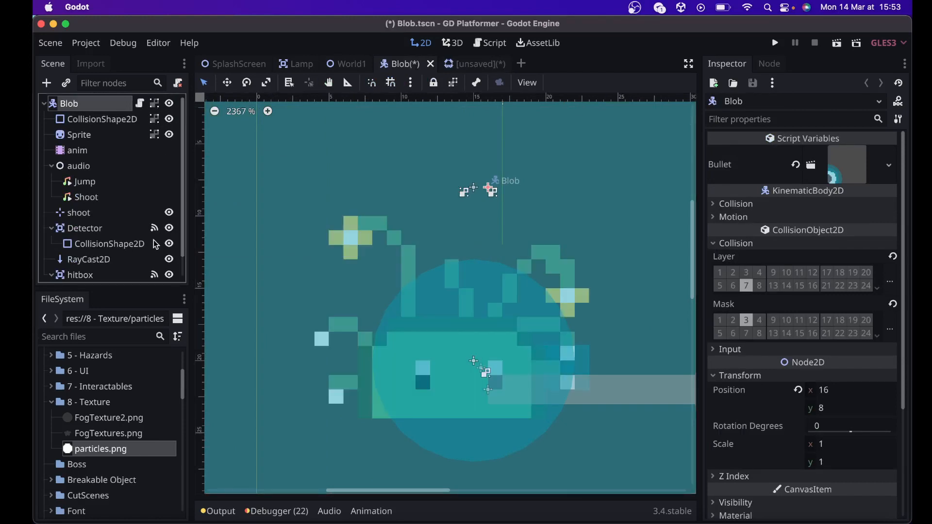
left_click(169, 228)
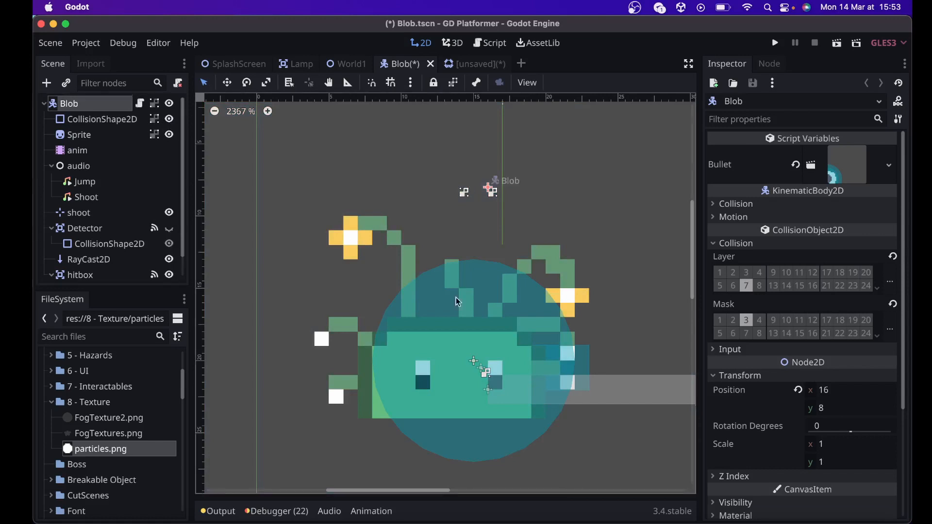
left_click(170, 228)
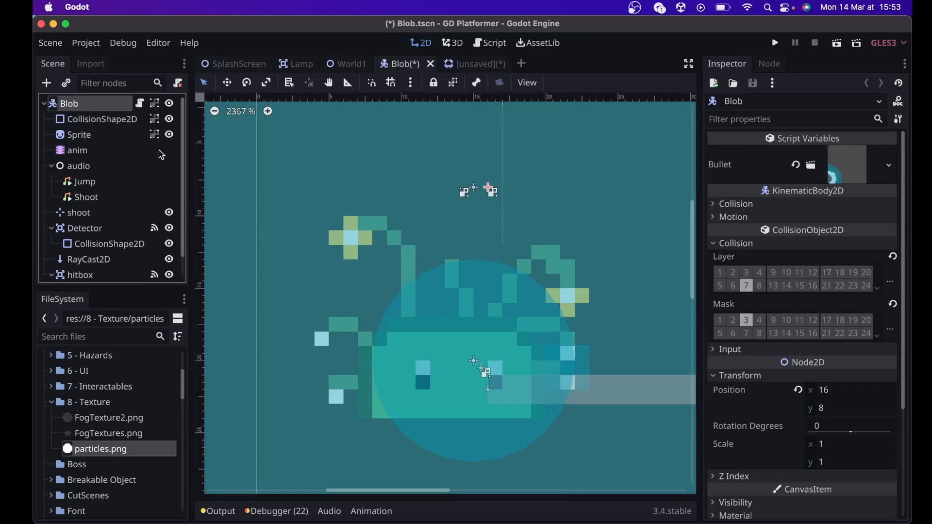
scroll(426, 185, "down", 4)
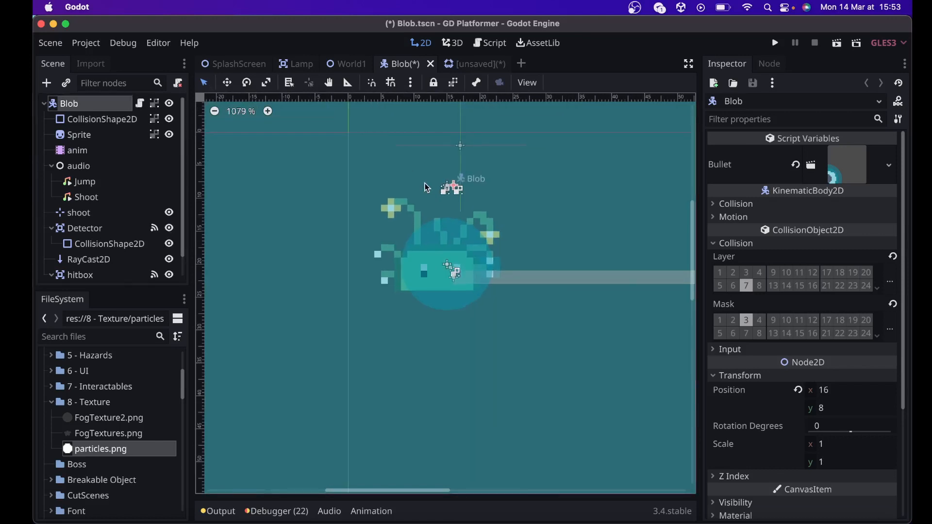
key("super+s")
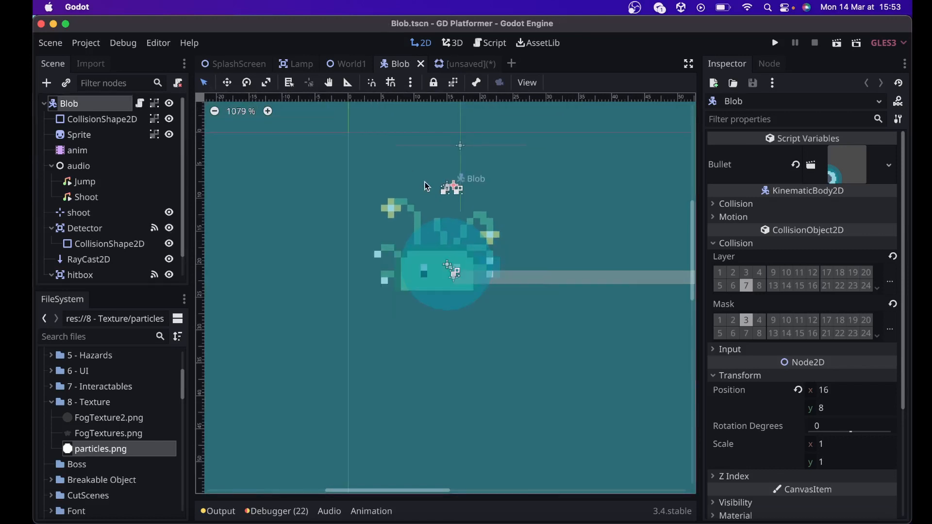
Compare the unsaved particle scene with the Blob scene, and replay the one-shot particle burst
left_click(463, 66)
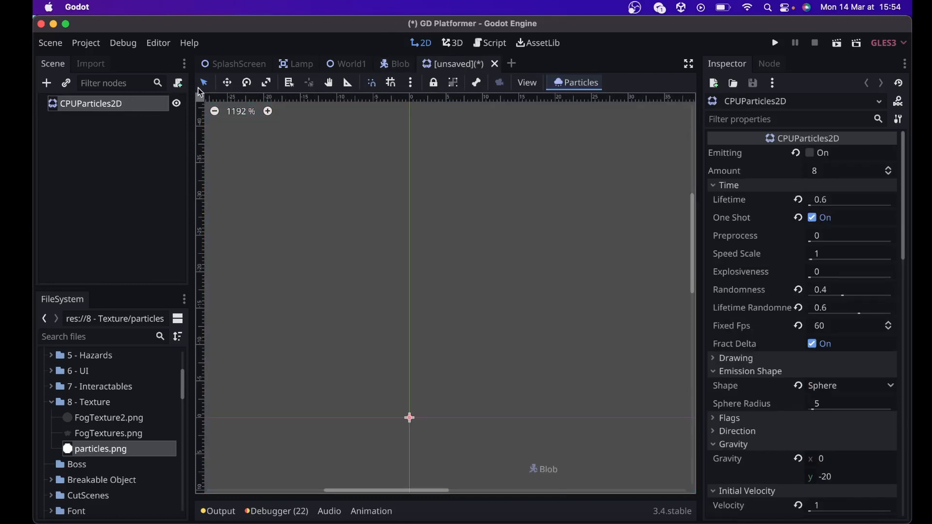
left_click(390, 65)
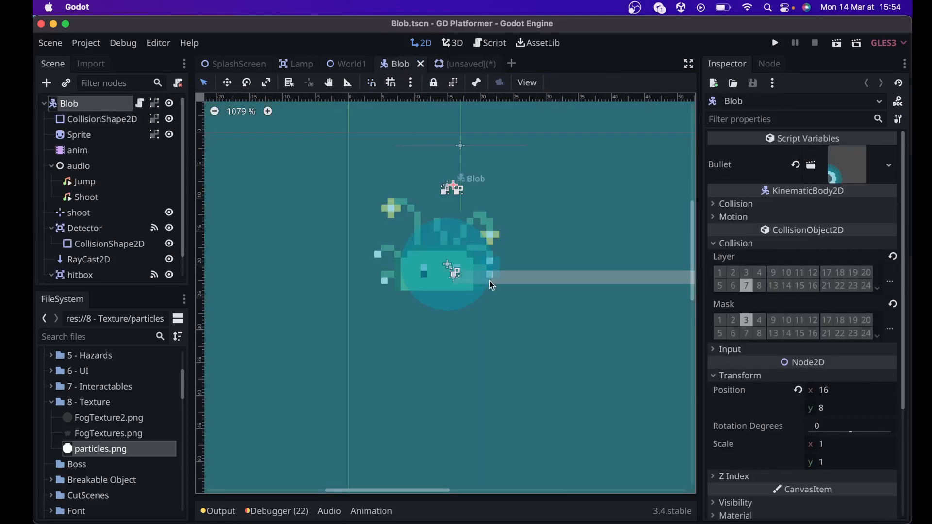
left_click(461, 64)
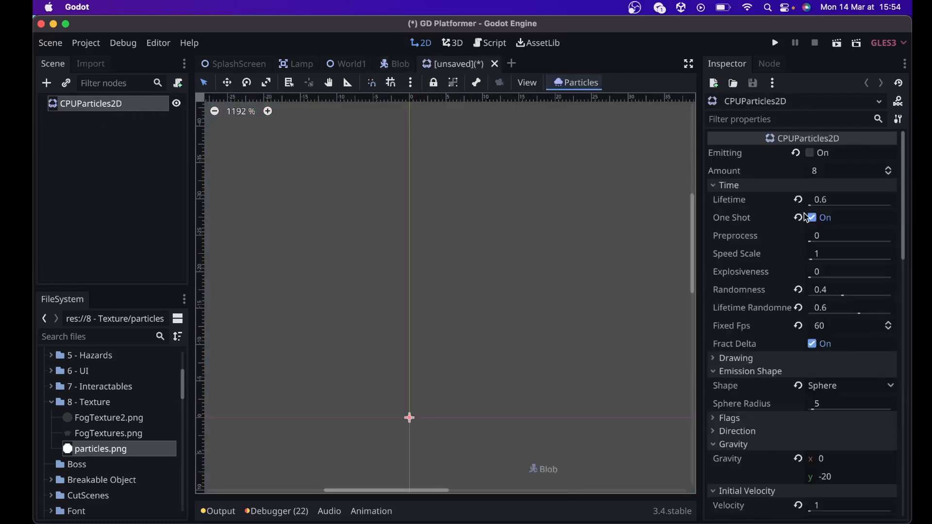
left_click(811, 153)
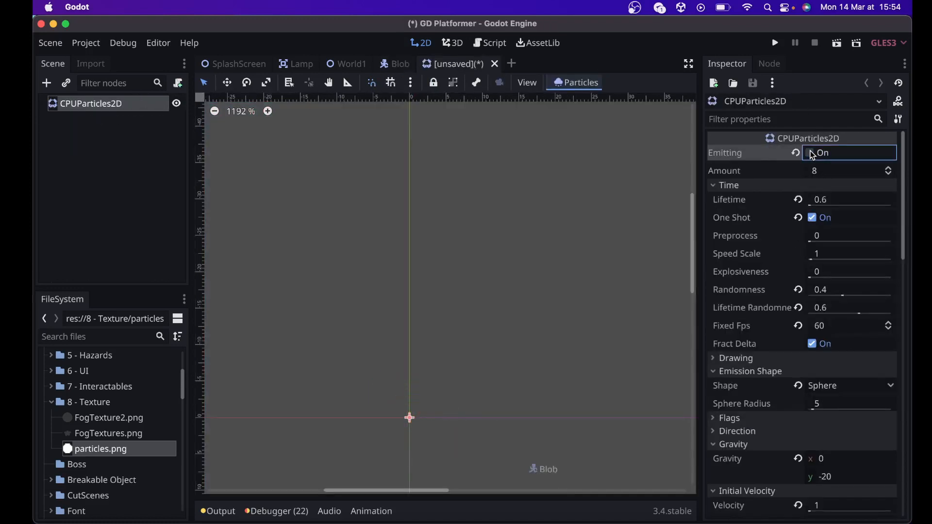
Set the particle lifetime to 0.4 and the amount to 12
left_click(839, 201)
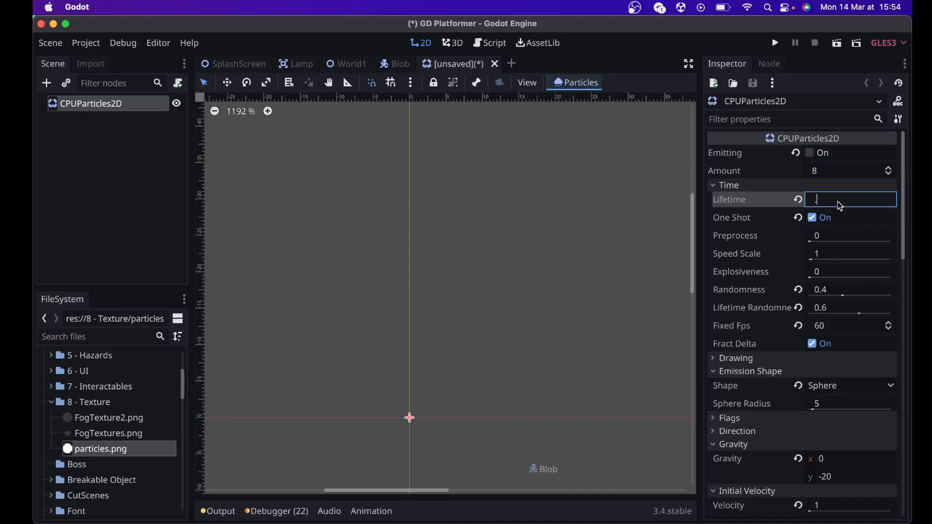
type(".4")
left_click(820, 171)
type("12")
key("Return")
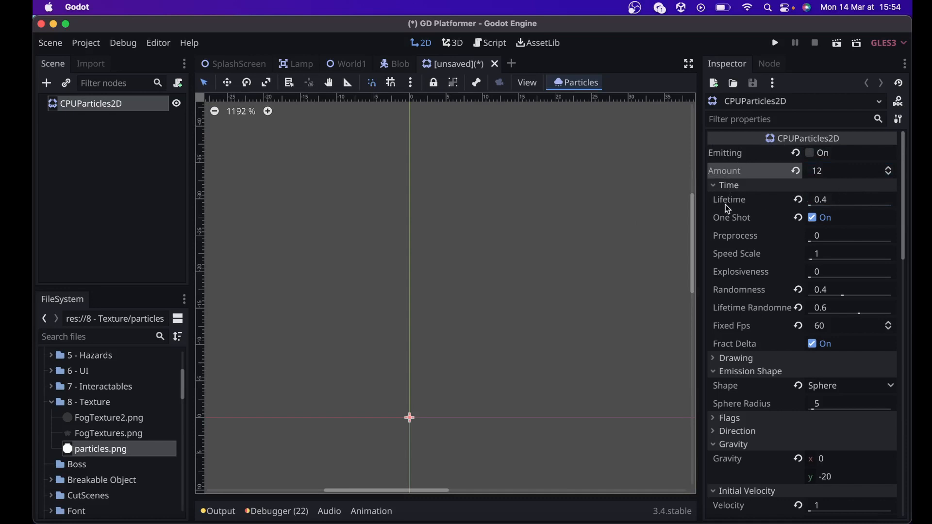
Replay the one-shot particle burst to check the lifetime and amount settings
mouse_move(735, 179)
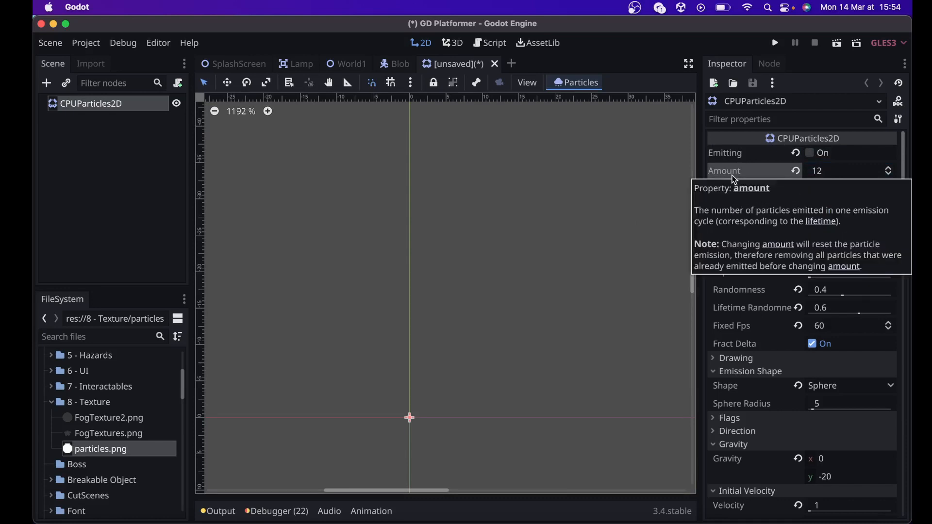
left_click(811, 155)
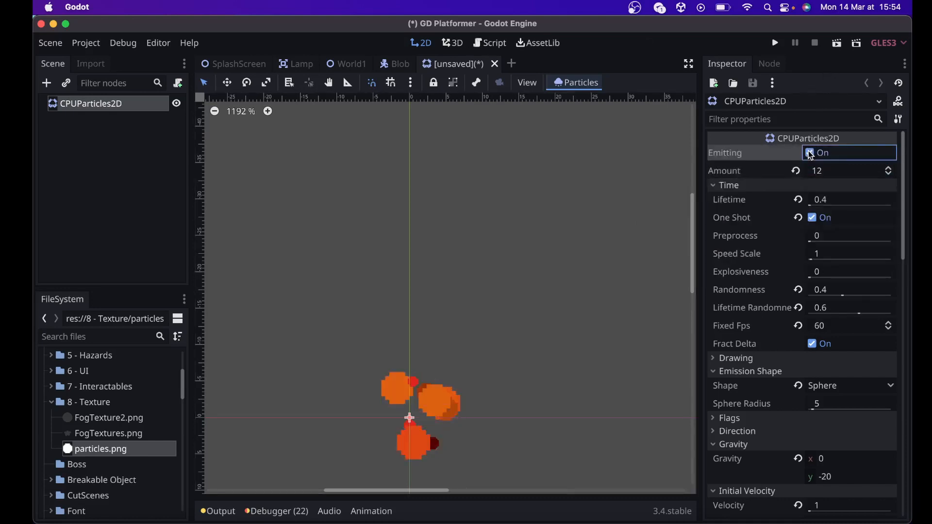
left_click(810, 155)
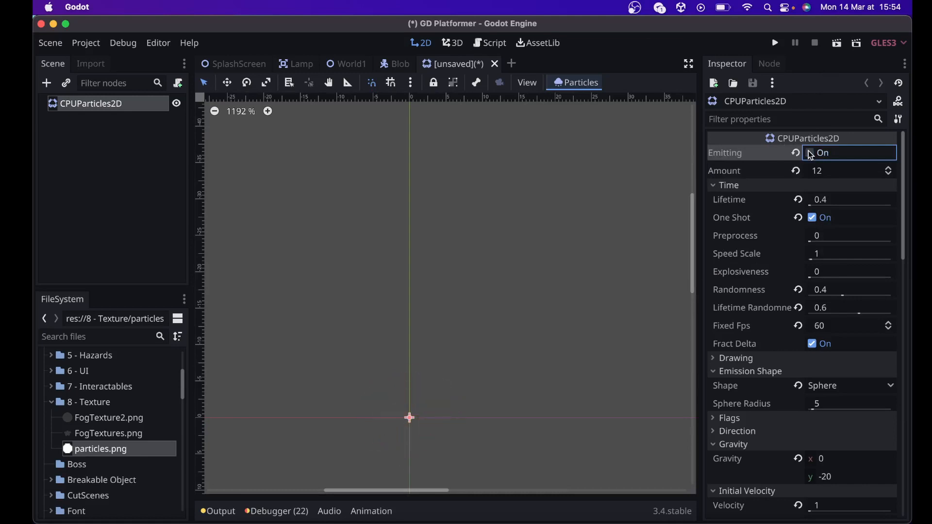
Rename the particle node to BloodFX and save its scene as BloodFX.tscn in res://Prefabs/Particles
double_click(67, 105)
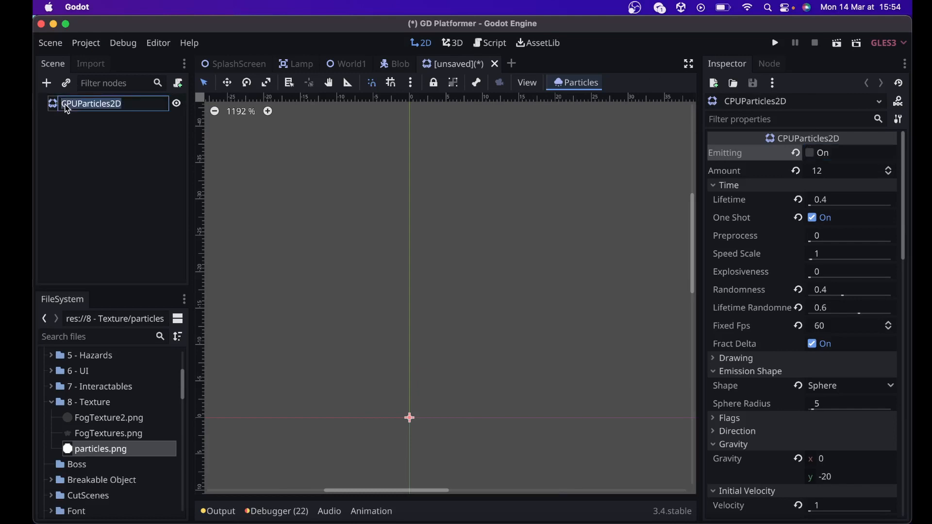
type("BloodFX")
key("Return")
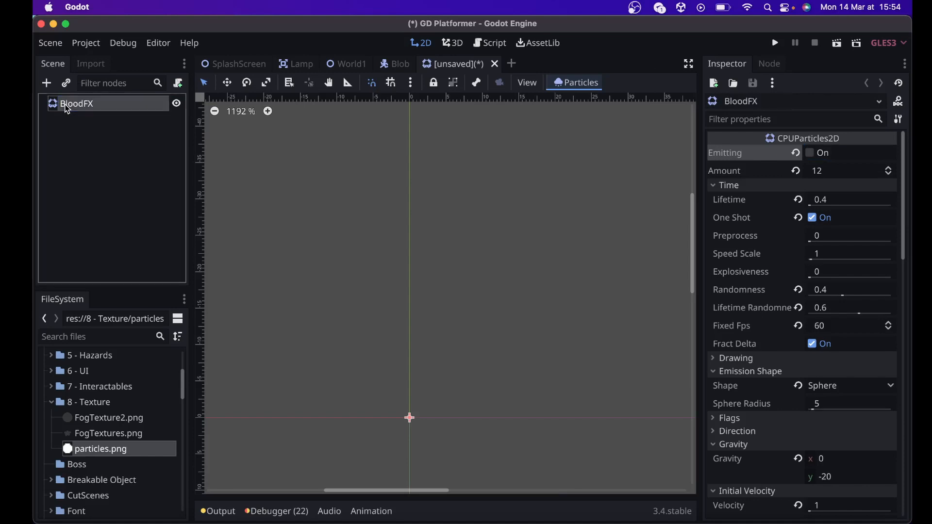
key("super+s")
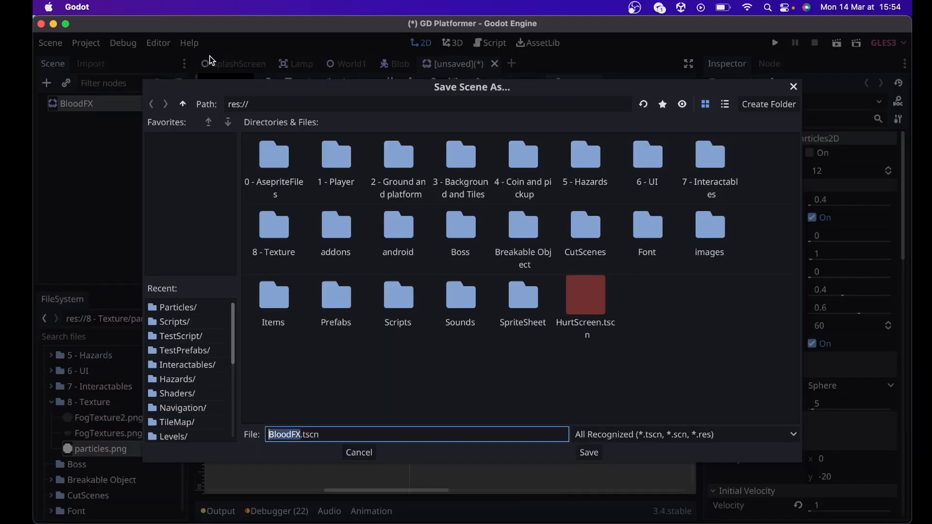
double_click(343, 301)
double_click(335, 240)
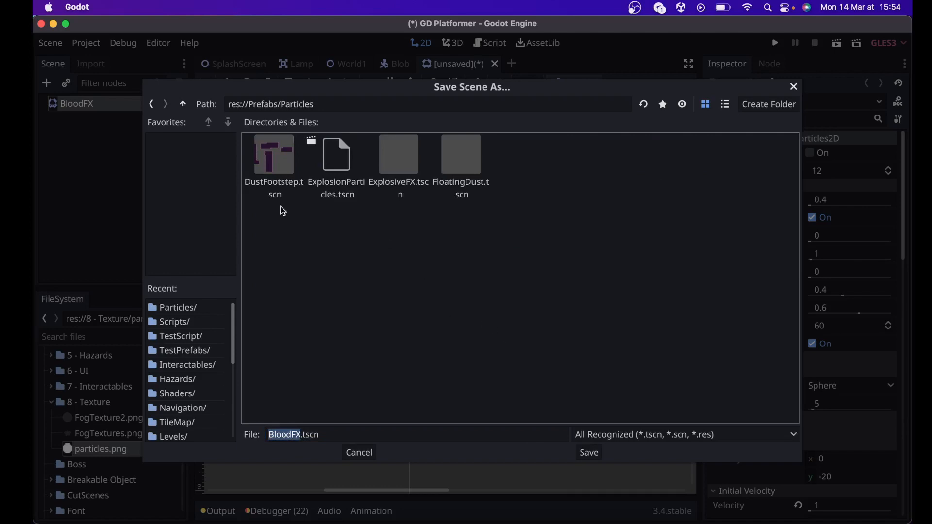
left_click(590, 453)
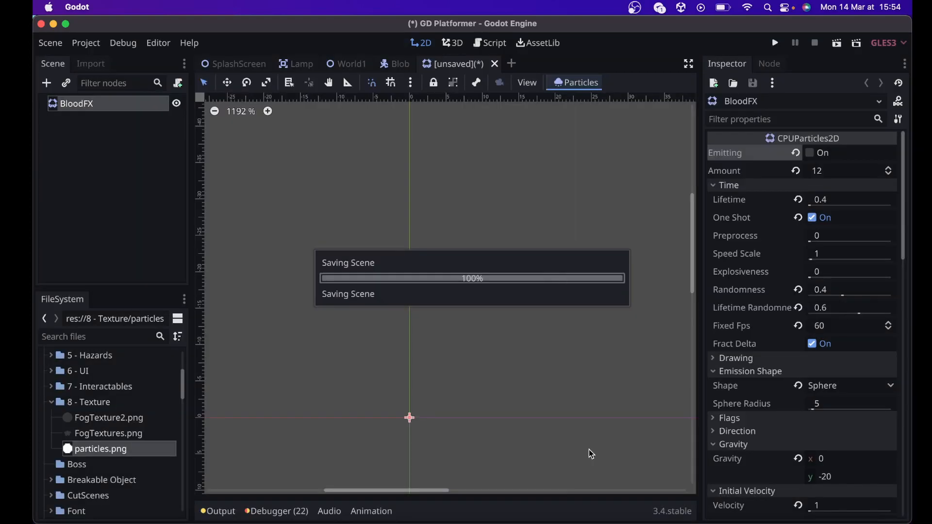
Instance Prefabs/Particles/BloodFX.tscn as a child of the root node in the Blob scene and expand its Time properties
left_click(393, 64)
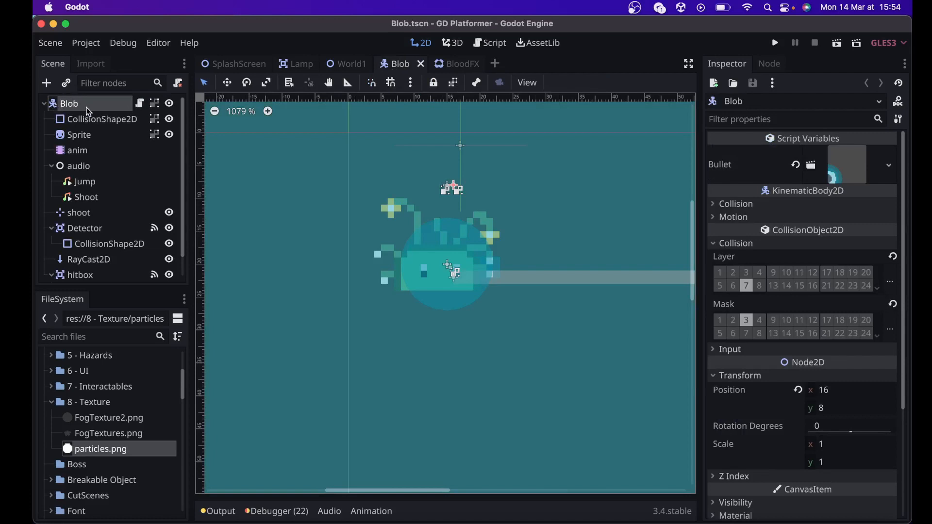
left_click(66, 83)
type("blood")
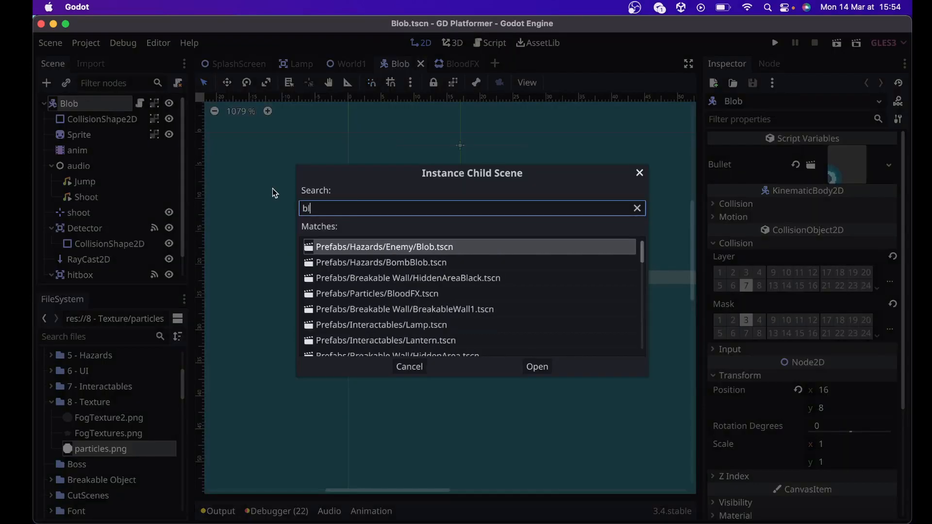
left_click(537, 366)
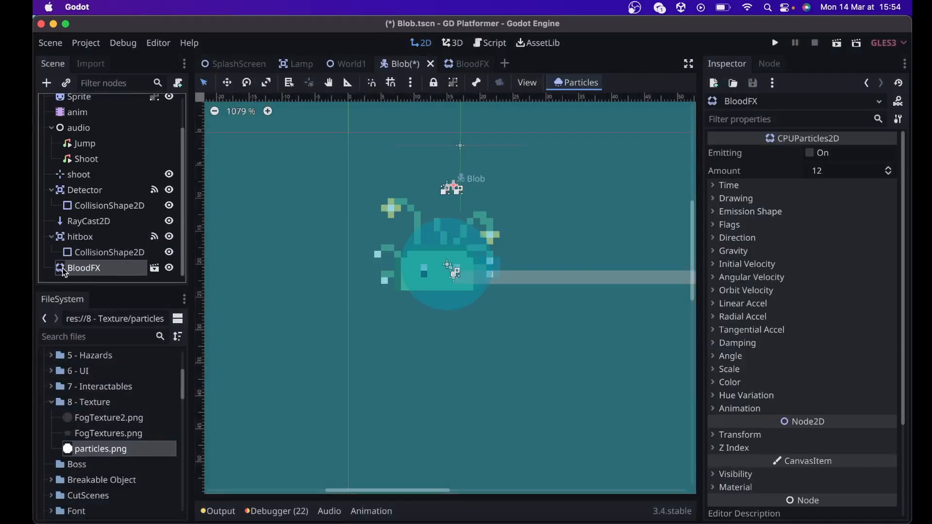
left_click(727, 186)
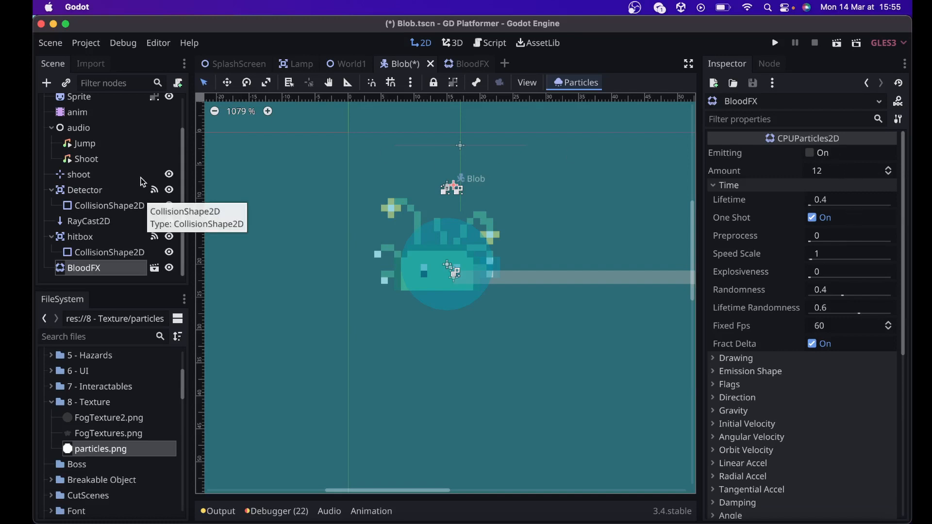
Review the Blob.gd script down to the _on_hitbox_area_entered function, and inspect the Detector and hitbox area nodes
scroll(143, 189, "up", 2)
left_click(141, 103)
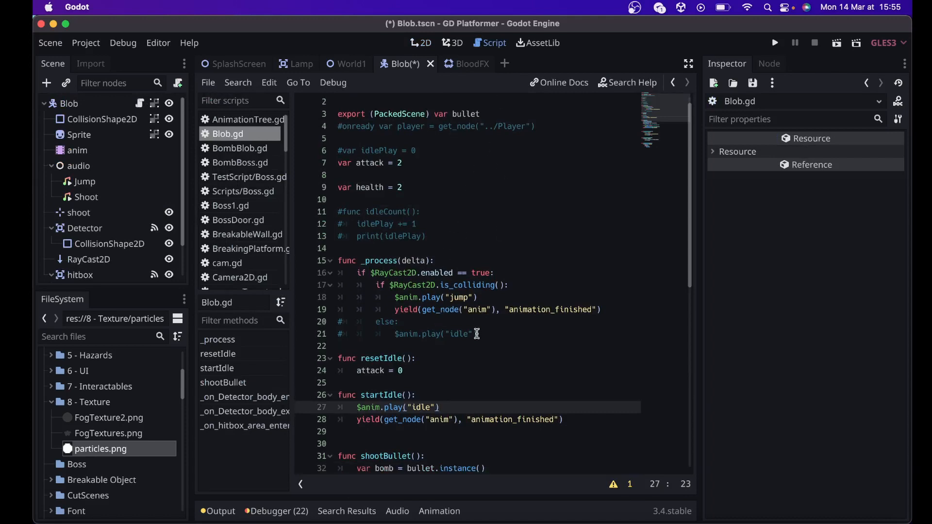
scroll(476, 333, "down", 5)
scroll(477, 334, "down", 6)
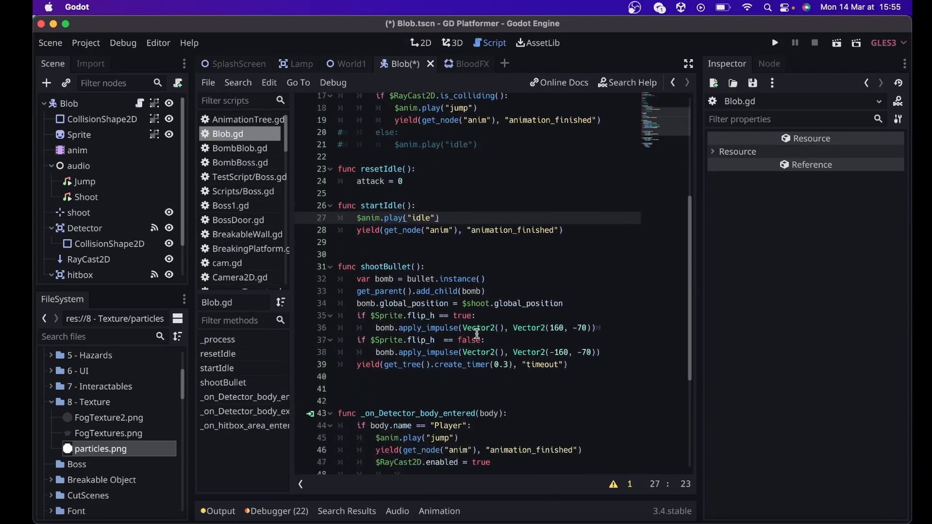
scroll(477, 333, "down", 1)
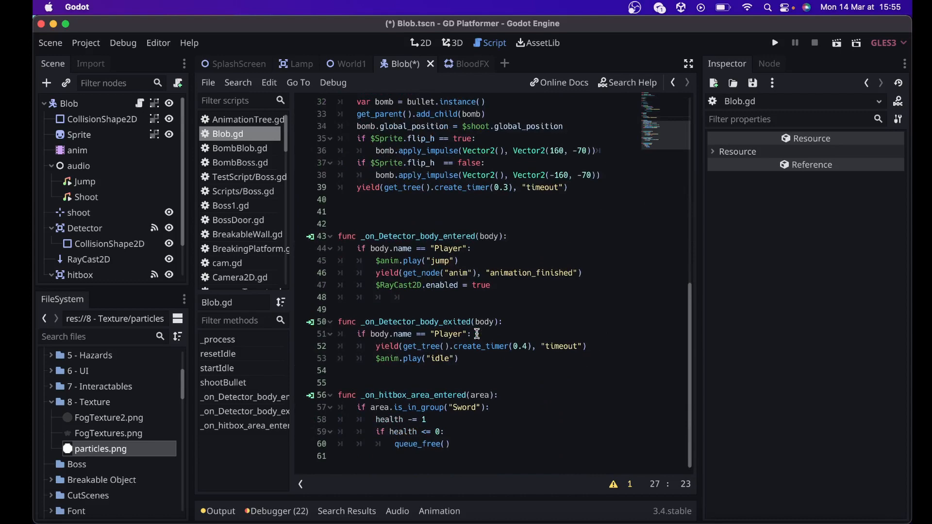
scroll(477, 334, "up", 6)
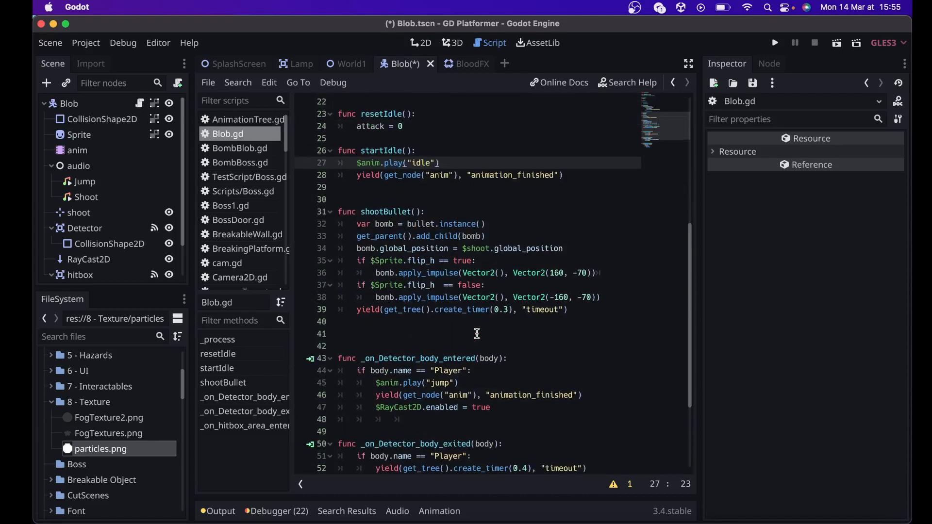
scroll(477, 334, "up", 4)
scroll(477, 333, "down", 10)
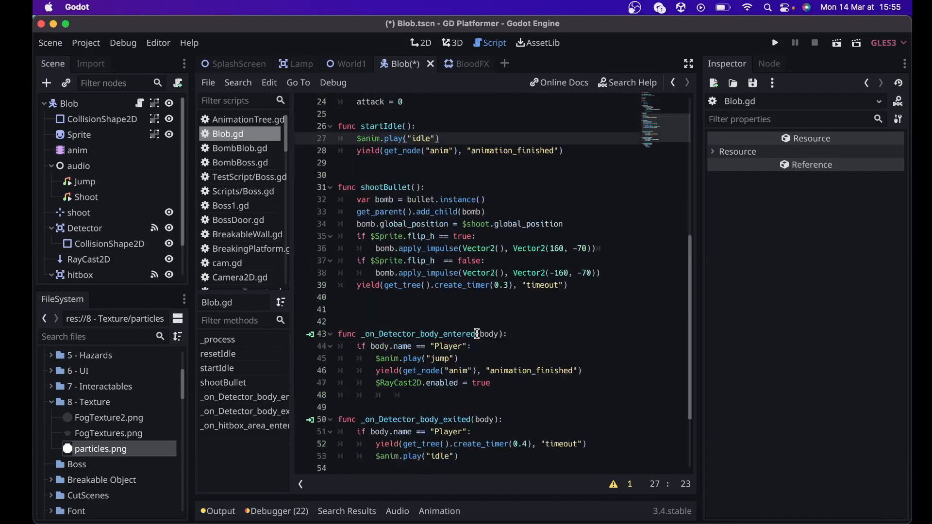
left_click(516, 318)
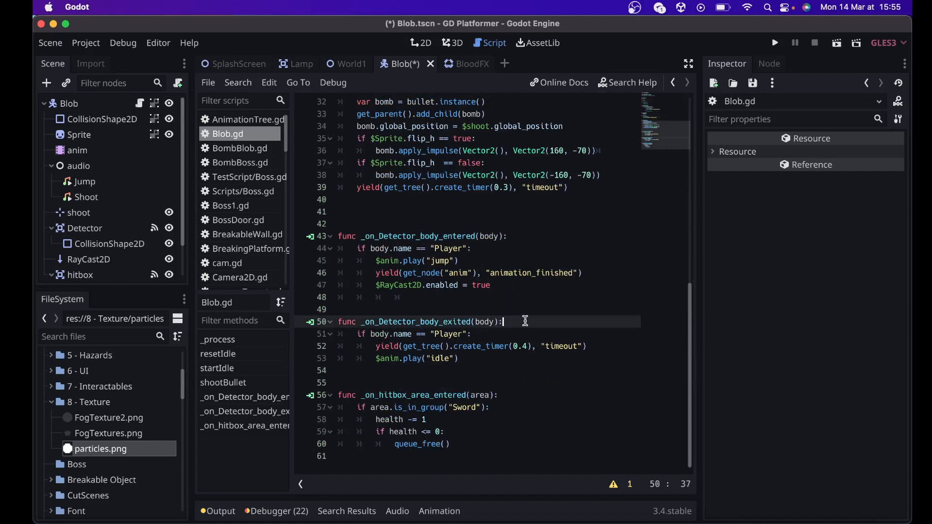
left_click(539, 332)
left_click(456, 417)
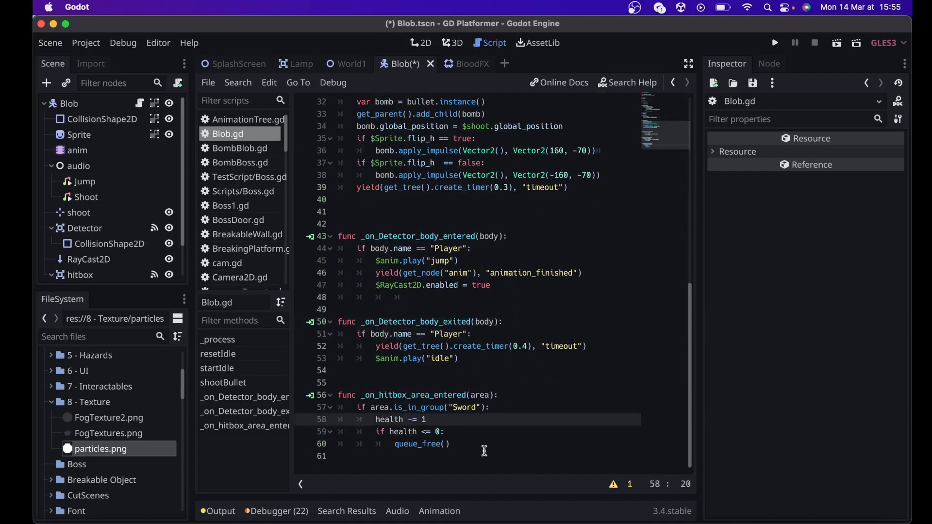
left_click_drag(463, 445, 335, 405)
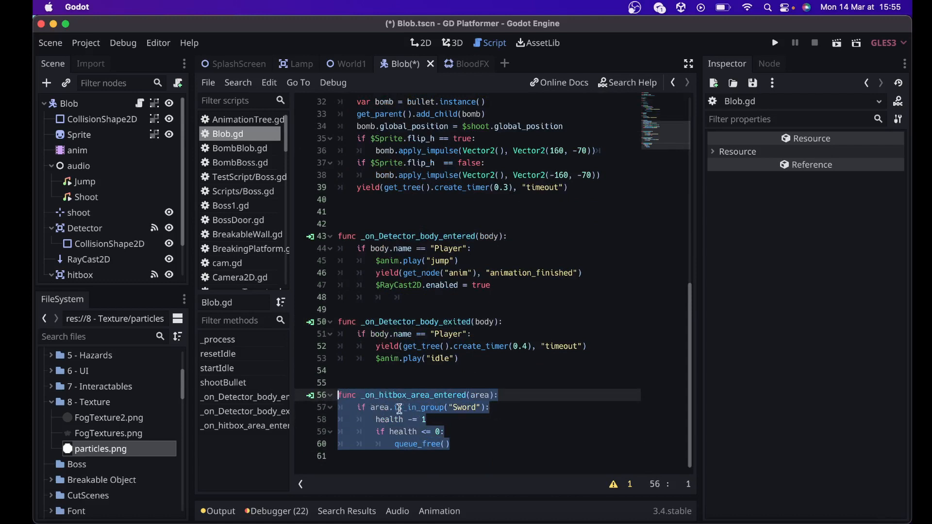
left_click(361, 408)
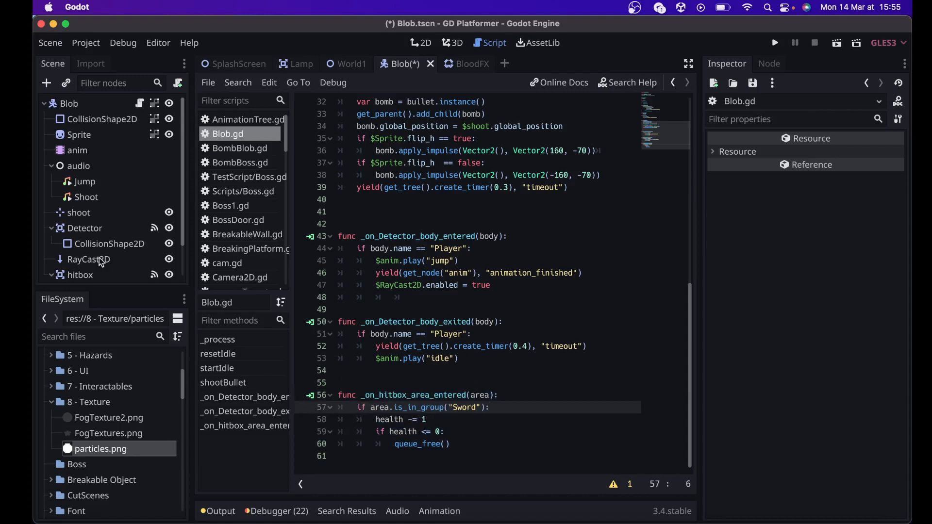
left_click(97, 230)
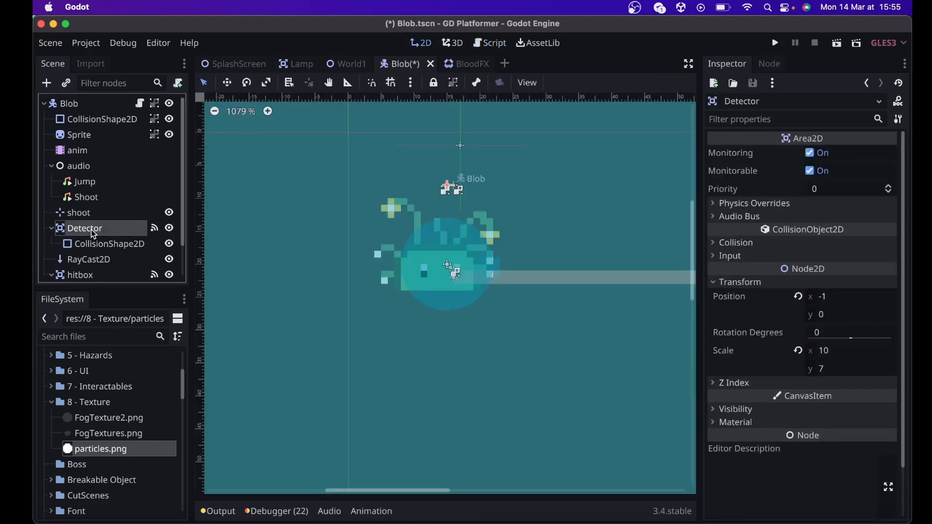
scroll(105, 268, "down", 2)
left_click(98, 237)
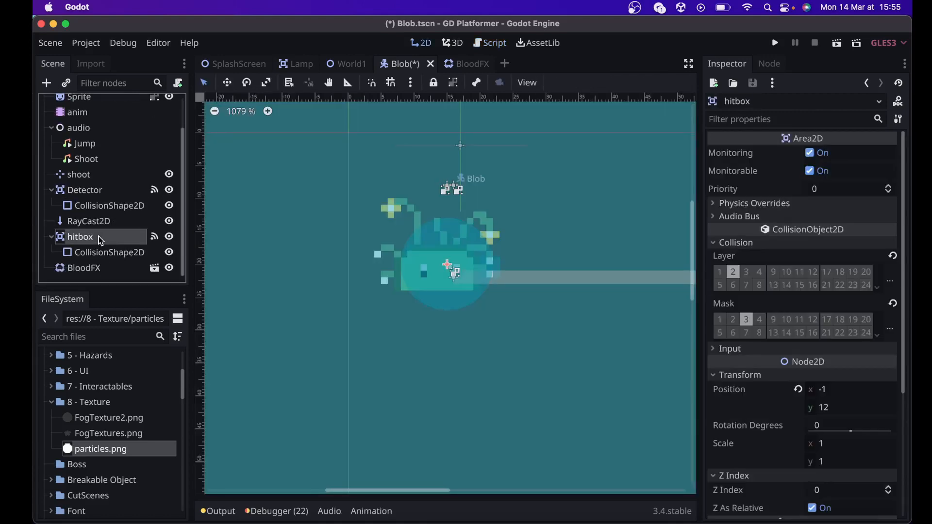
scroll(135, 226, "up", 2)
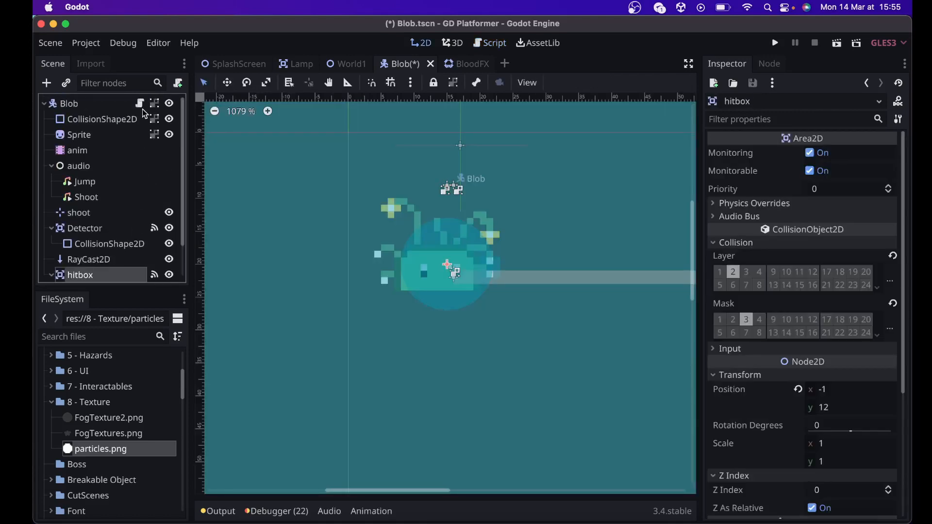
In Blob.gd's _on_hitbox_area_entered function, add the line $BloodFX.emitting = true below health -= 1, and save
left_click(142, 108)
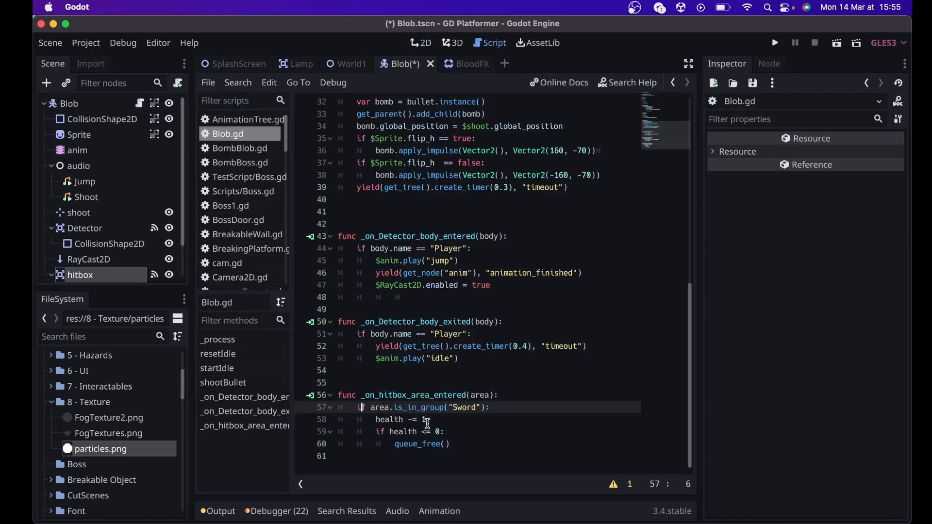
left_click(442, 422)
key("Return")
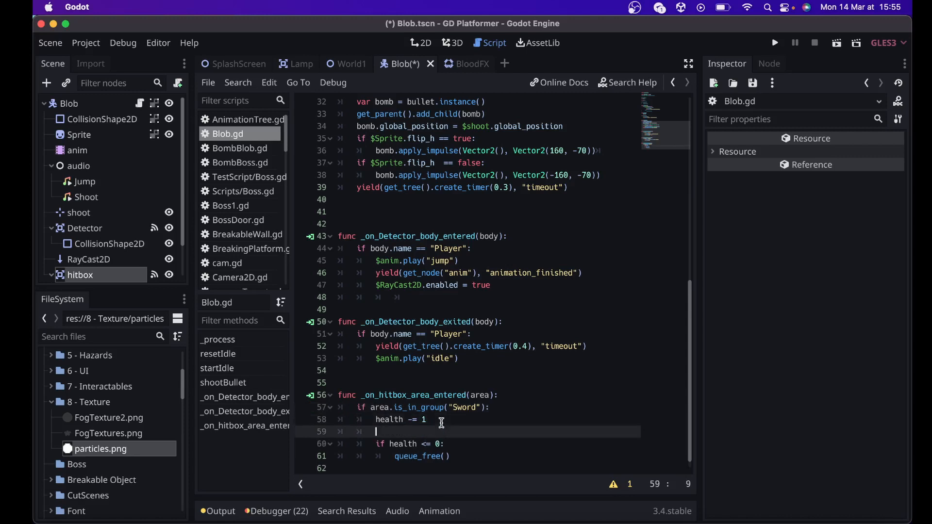
scroll(78, 223, "down", 2)
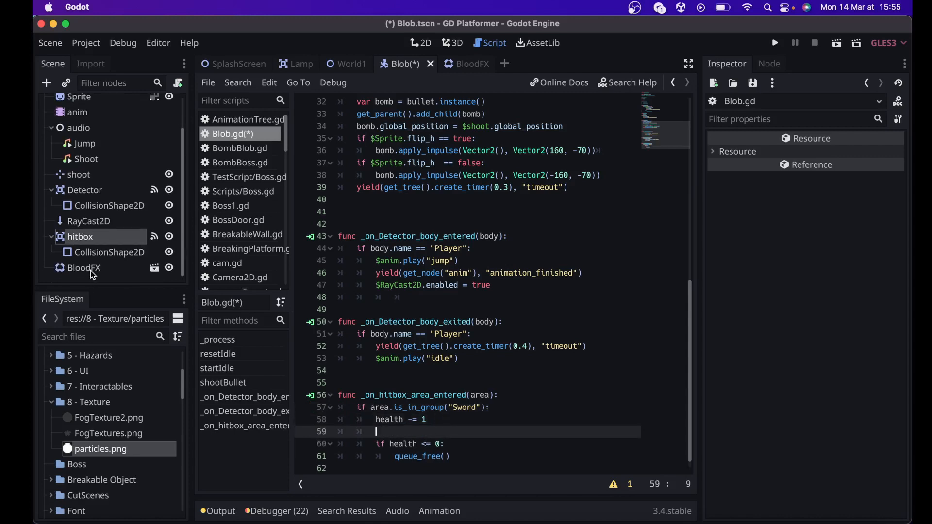
scroll(107, 203, "up", 2)
scroll(99, 197, "down", 2)
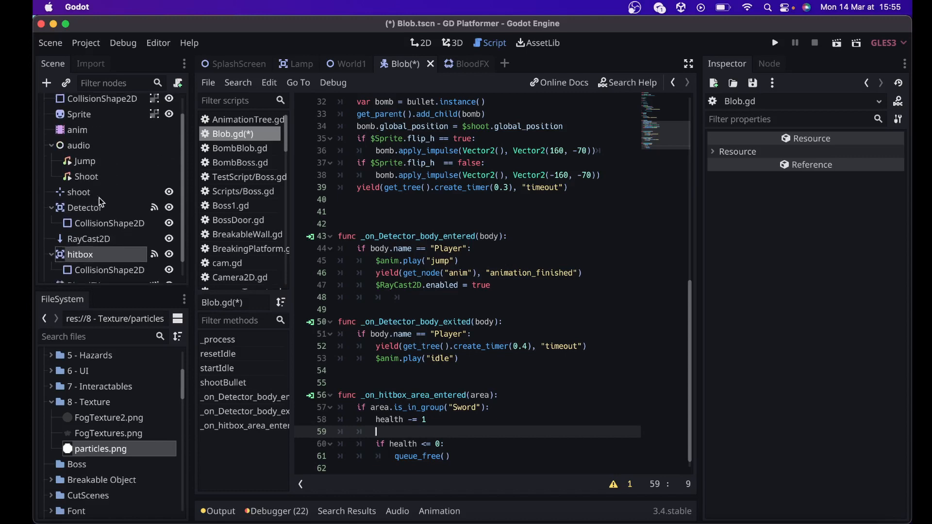
scroll(91, 141, "up", 2)
scroll(92, 141, "down", 2)
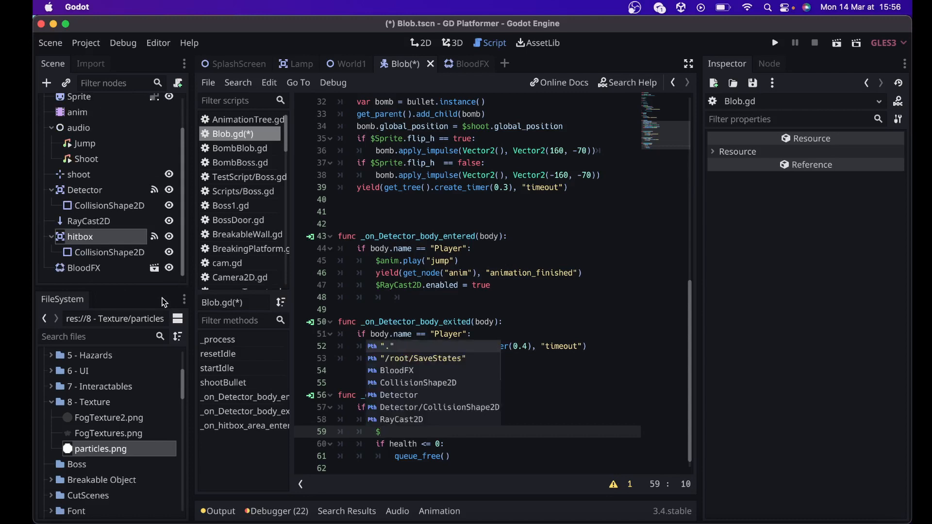
key("Down")
key("Down")
key("Return")
type(".")
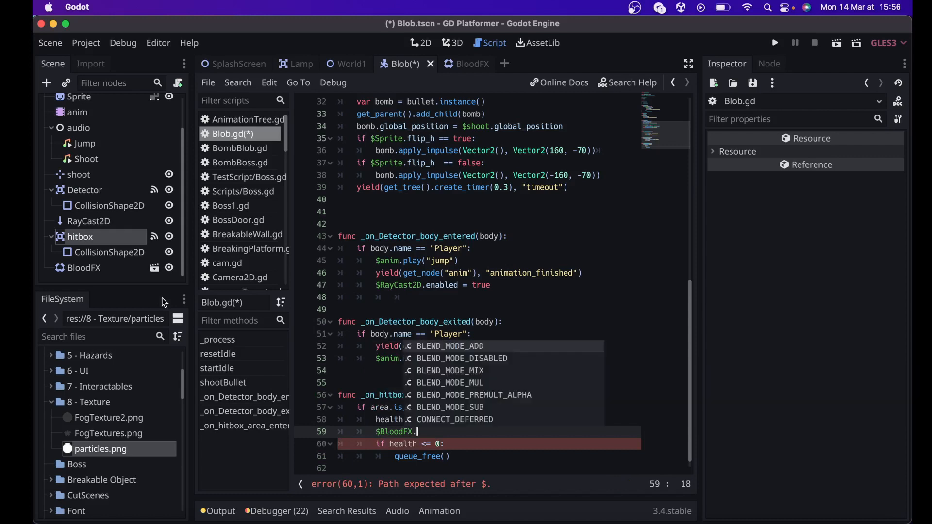
type("emit")
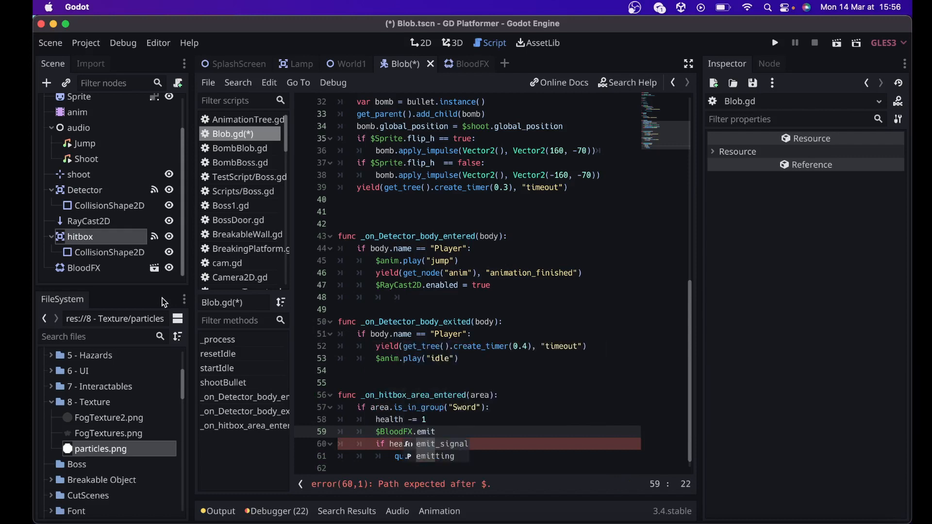
type("t")
key("Return")
type("= true")
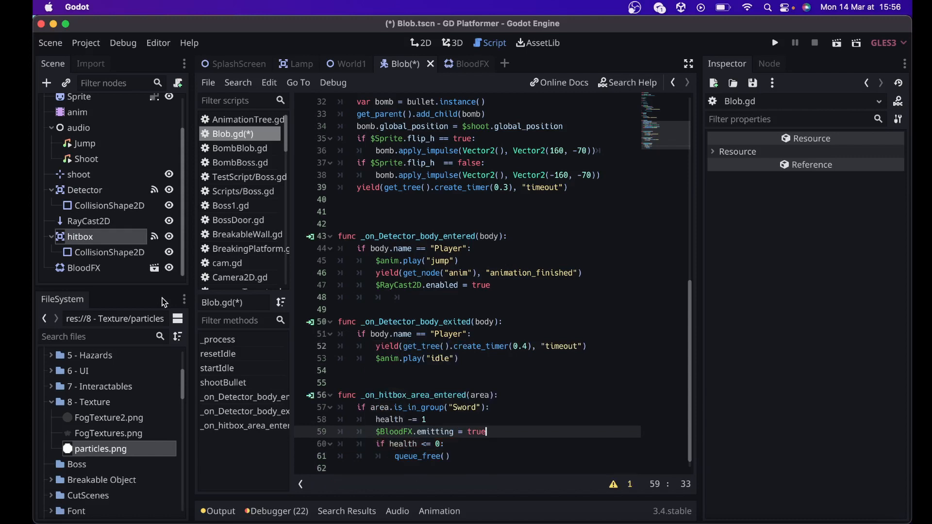
key("super+s")
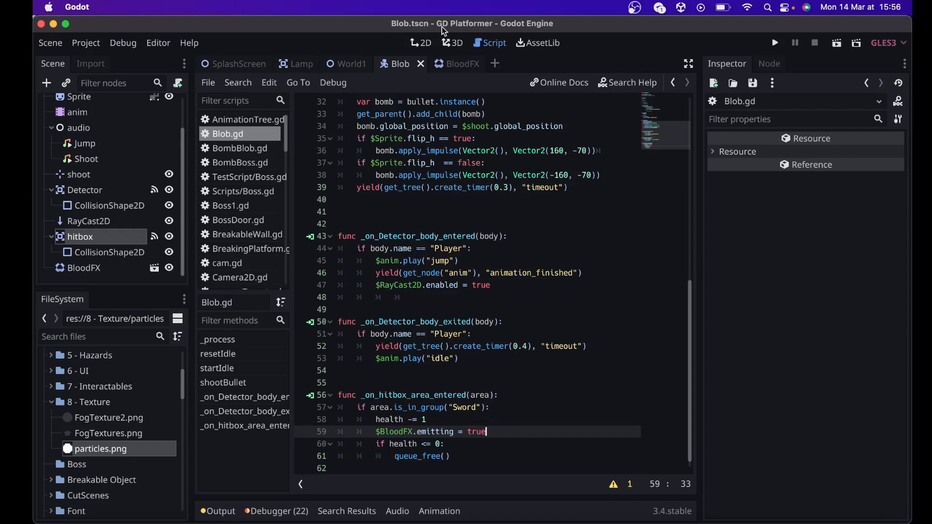
Show the World1 scene in the 2D view and run it to test the Blob's hit effect
left_click(358, 64)
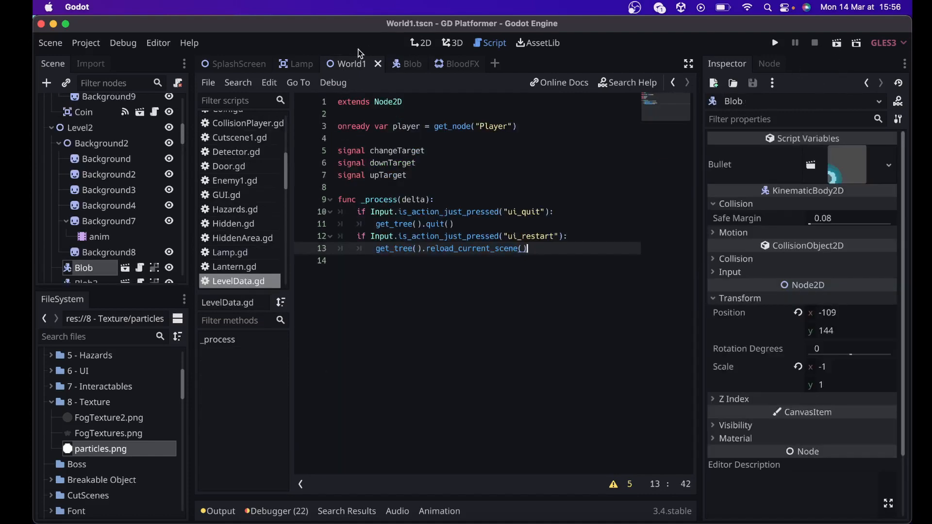
left_click(422, 45)
left_click(836, 46)
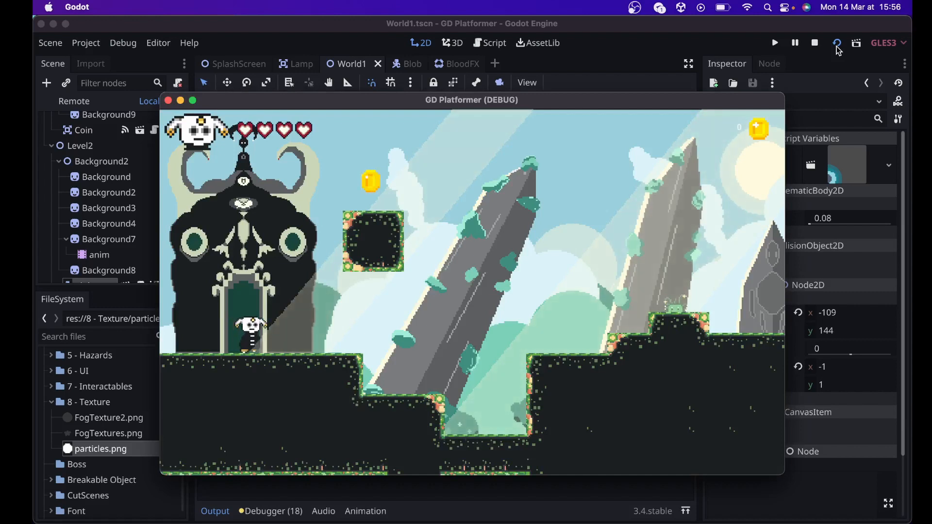
Move the player over to the Blob to test the blood effect in the running game, and close the game
key("Right")
key("space")
key("Right")
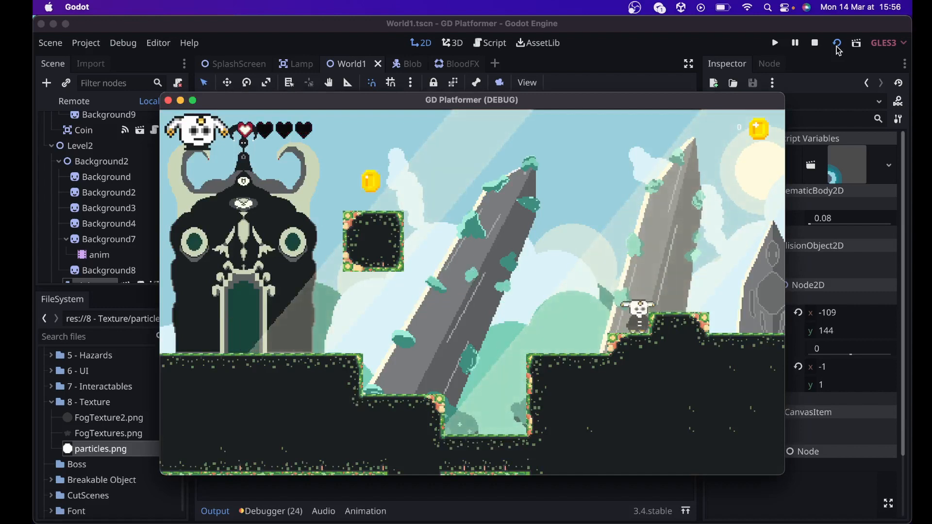
key("Left")
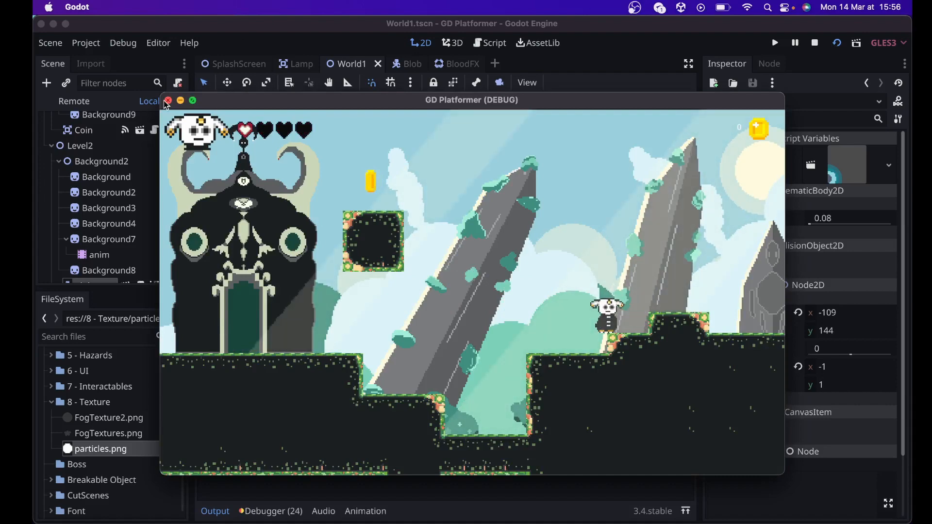
left_click(168, 101)
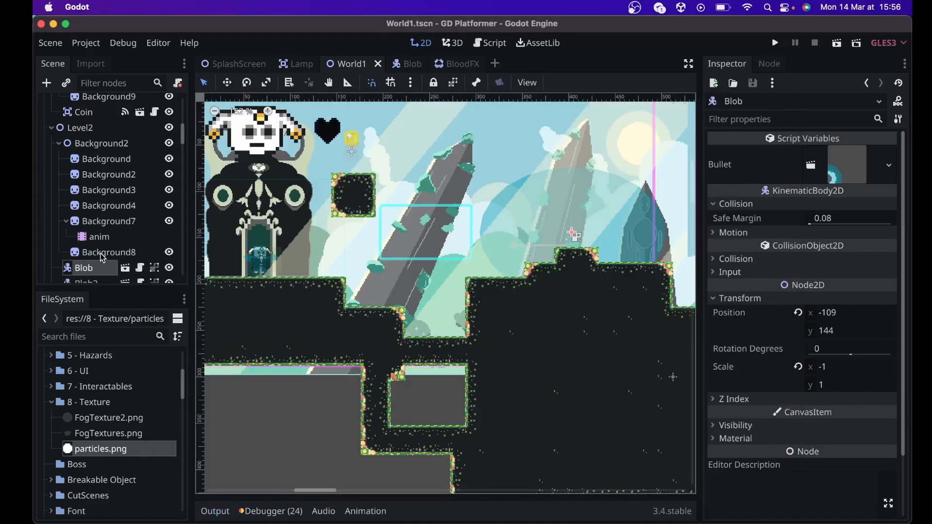
Set the Lifetime of the BloodFX particles to 1 in the BloodFX scene and save it
left_click(446, 65)
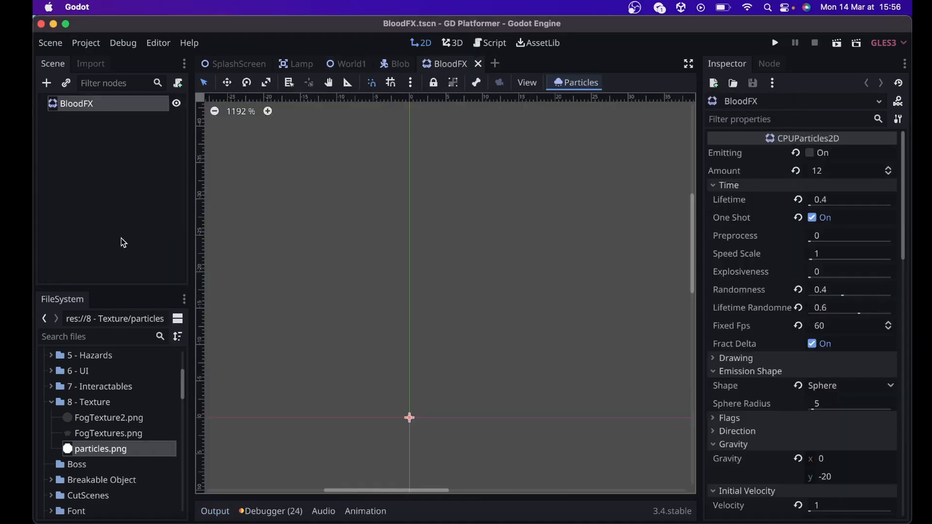
left_click(837, 199)
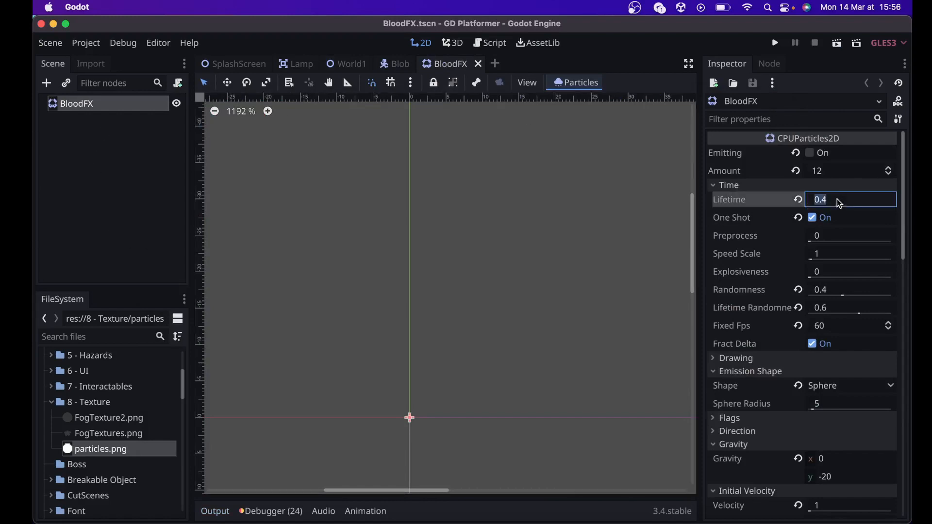
key("Return")
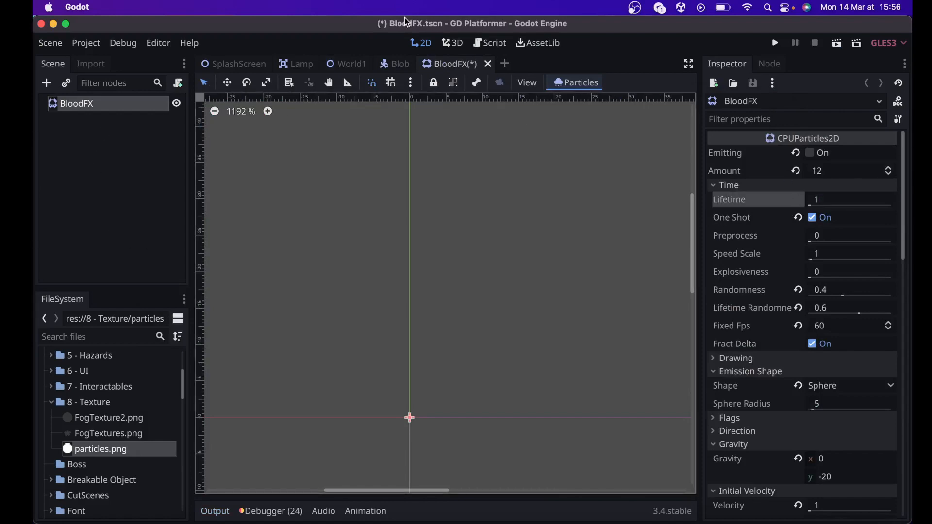
key("ctrl+s")
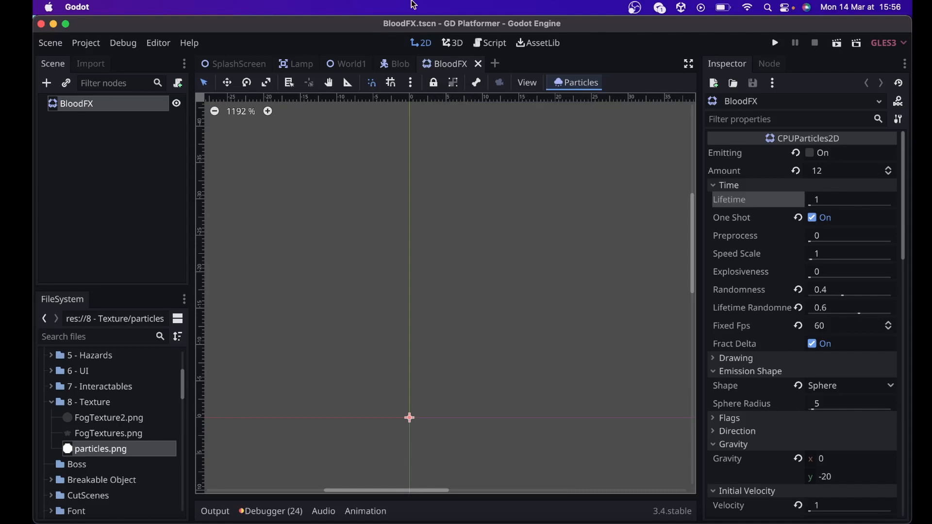
Select the BloodFX instance in the Blob scene to check that its Lifetime matches the saved scene
left_click(388, 63)
scroll(125, 267, "down", 2)
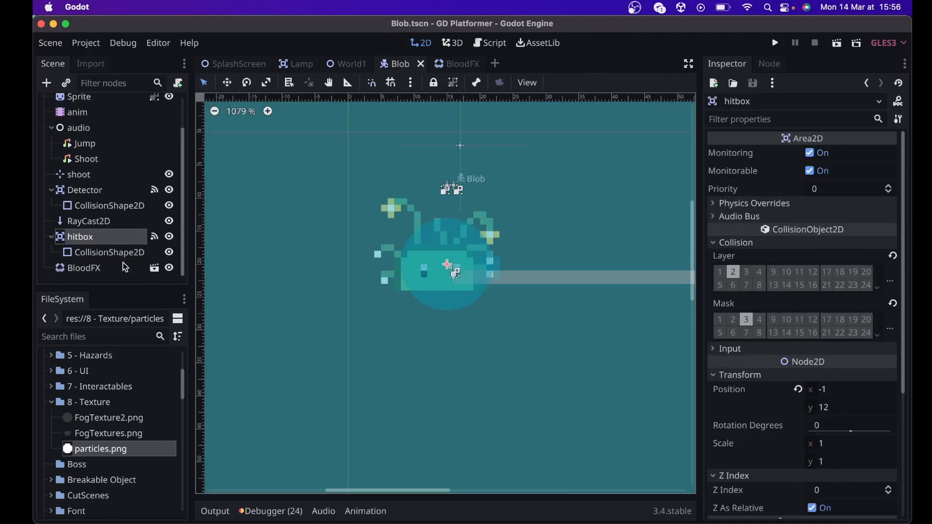
left_click(81, 271)
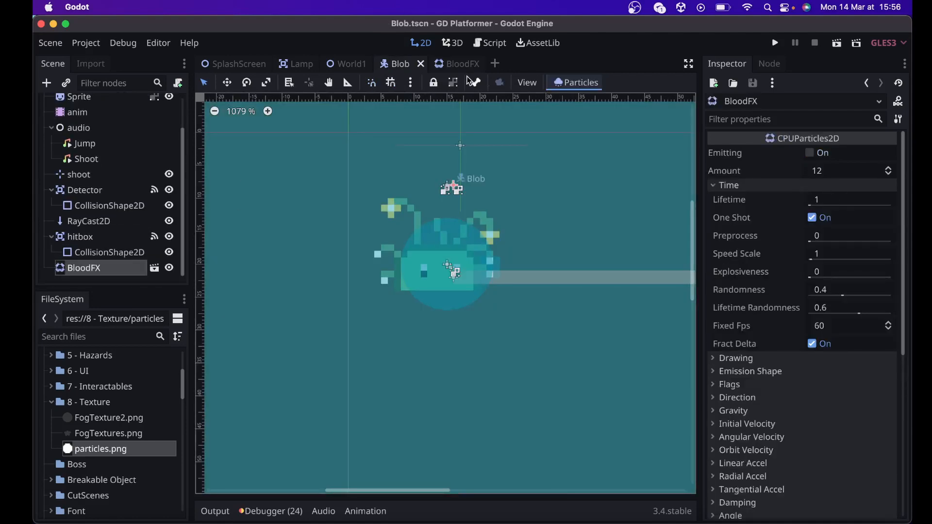
Run the World1 scene, jump the player over to the Blob to test the blood effect, and close the game
left_click(347, 70)
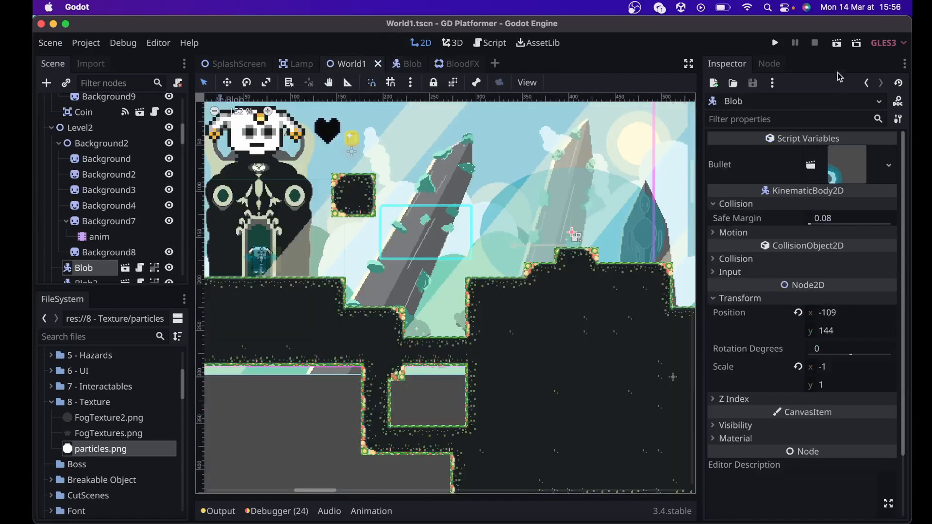
left_click(838, 45)
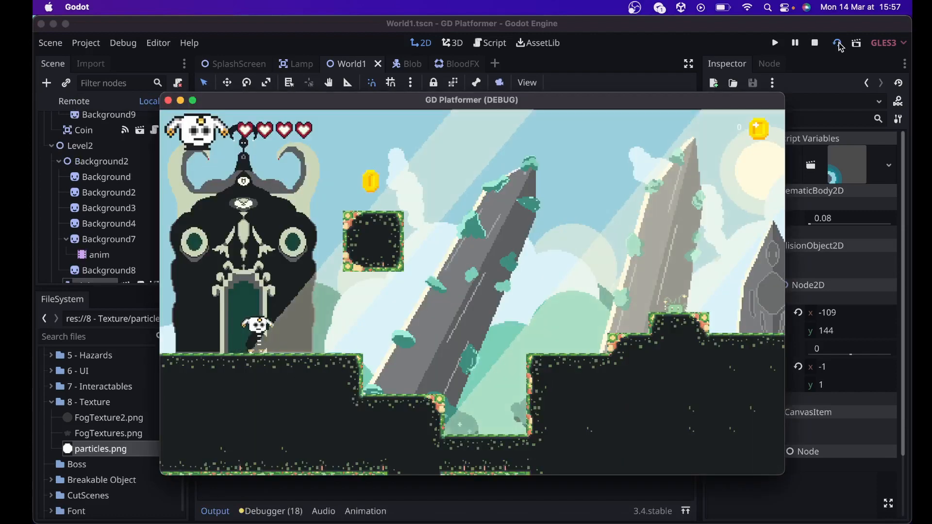
key("Right")
key("space")
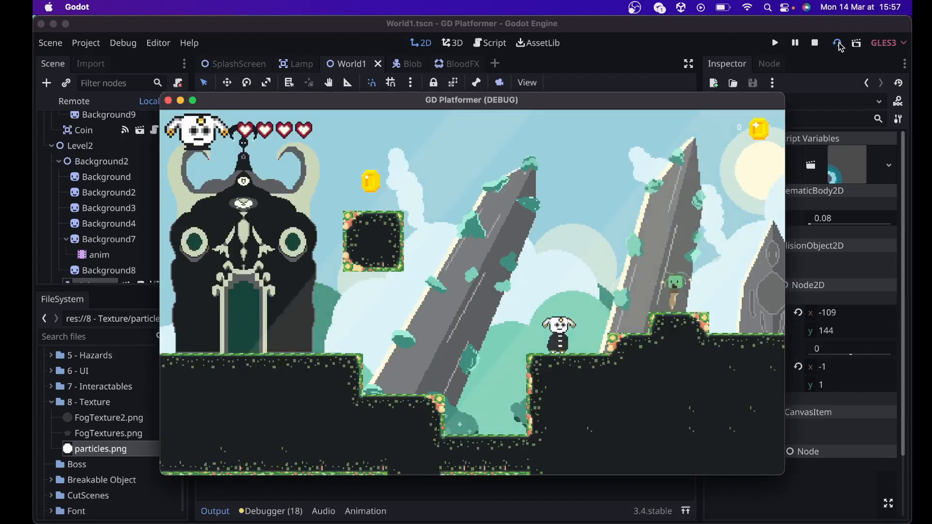
key("space")
key("Right")
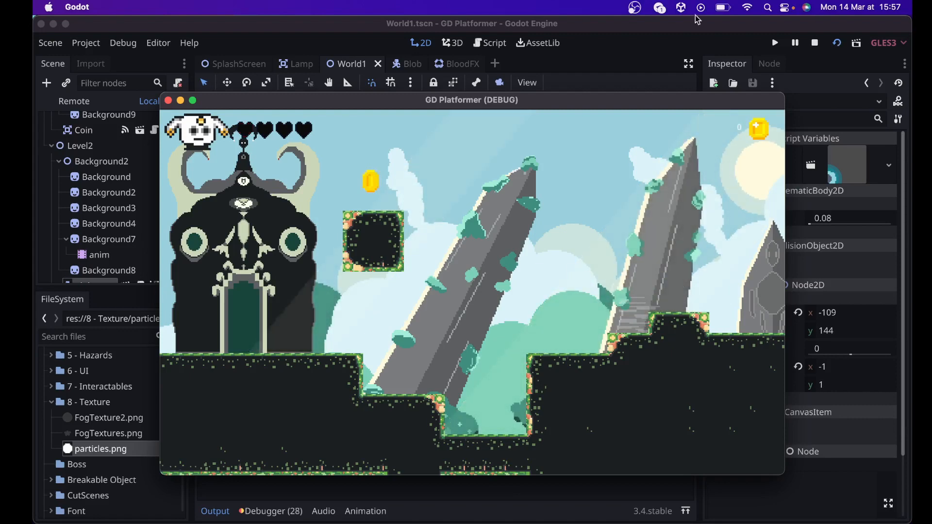
left_click(168, 101)
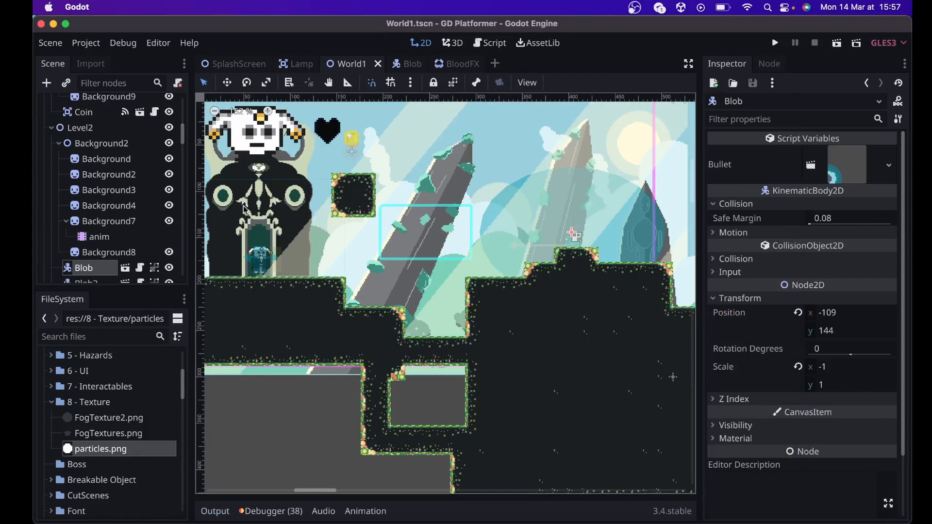
Review the properties in the BloodFX scene, and turn One Shot off and Emitting on to preview the particles continuously
left_click(455, 68)
scroll(854, 323, "down", 10)
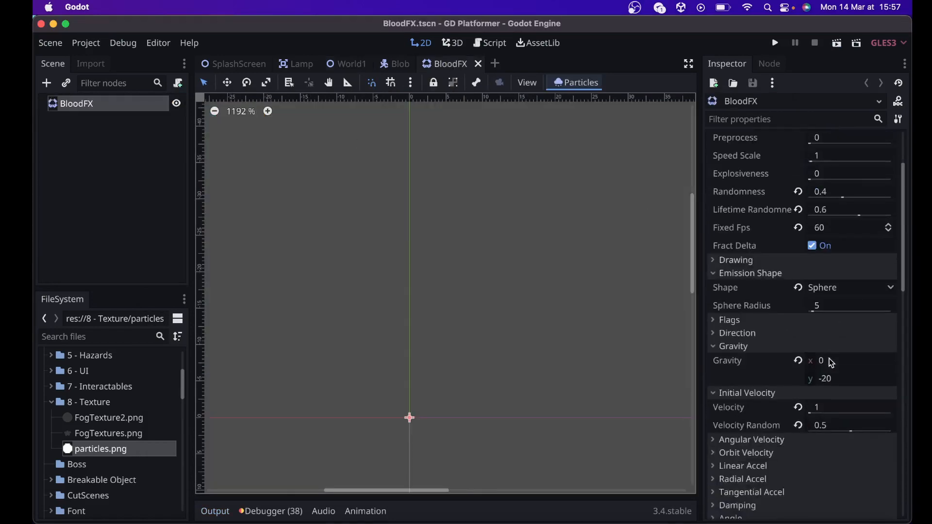
scroll(831, 363, "up", 6)
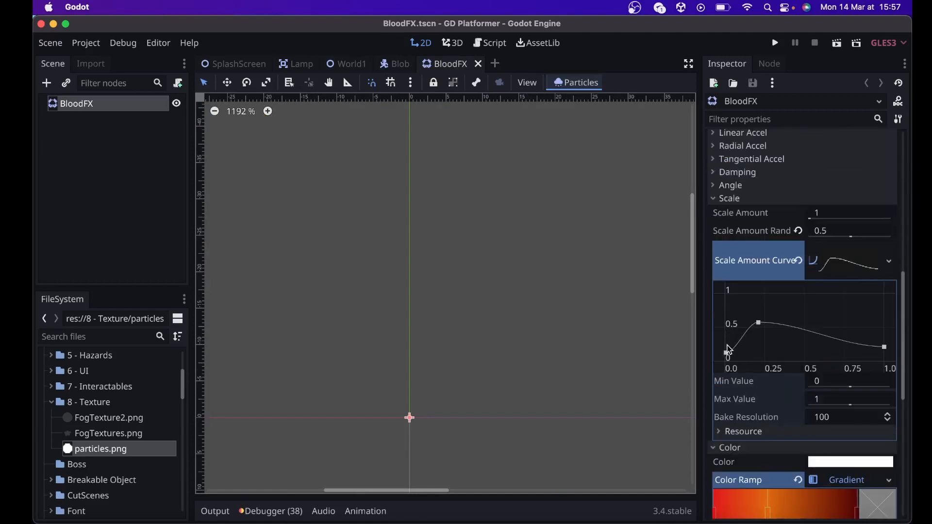
scroll(763, 218, "up", 10)
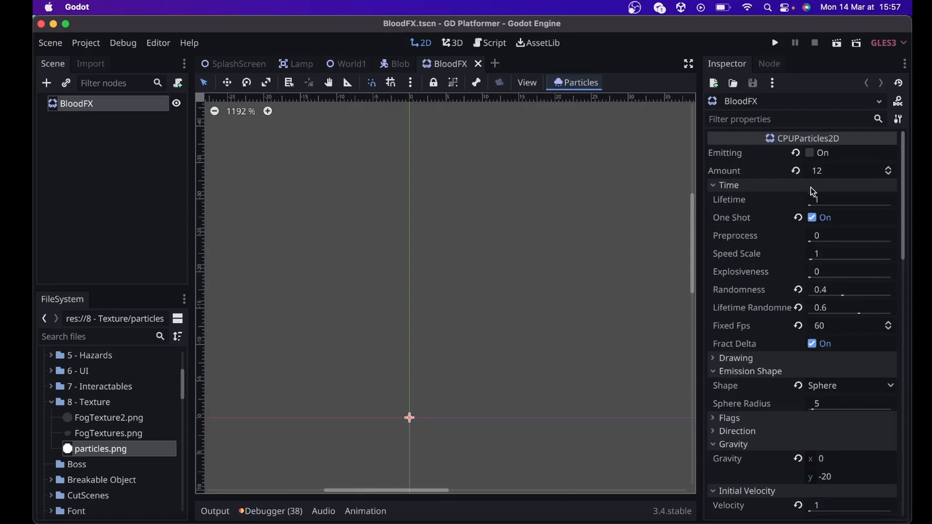
left_click(812, 217)
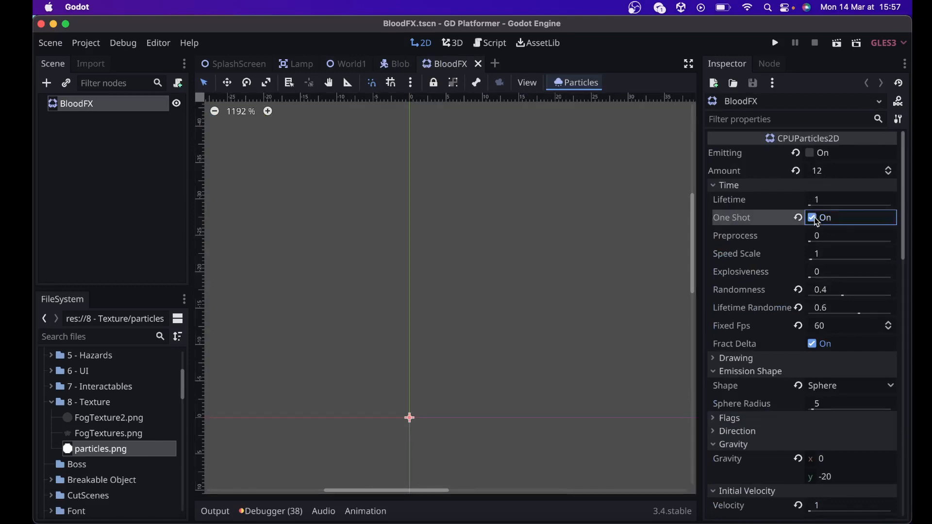
left_click(811, 153)
Reshape the BloodFX Scale Amount Curve by raising its starting point to about 0.7 and its peak to about 1
scroll(813, 322, "down", 15)
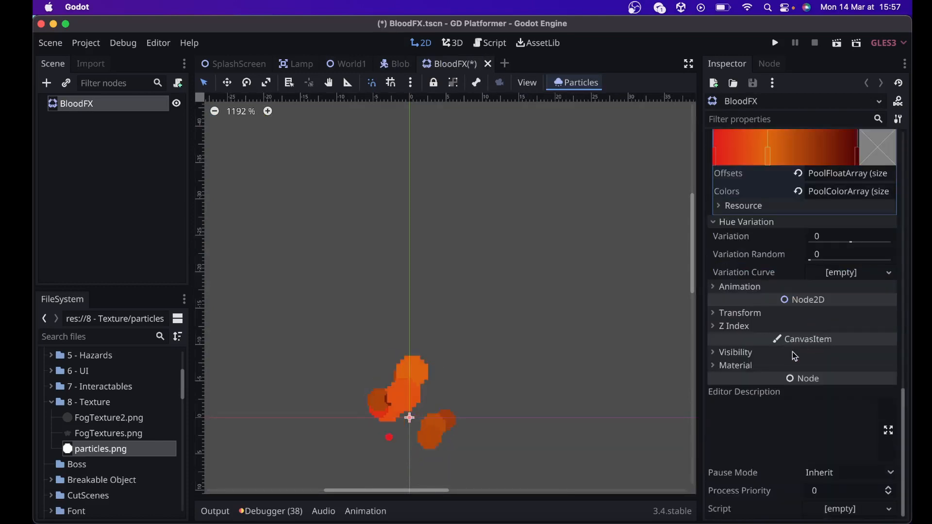
scroll(751, 316, "up", 8)
scroll(750, 320, "up", 3)
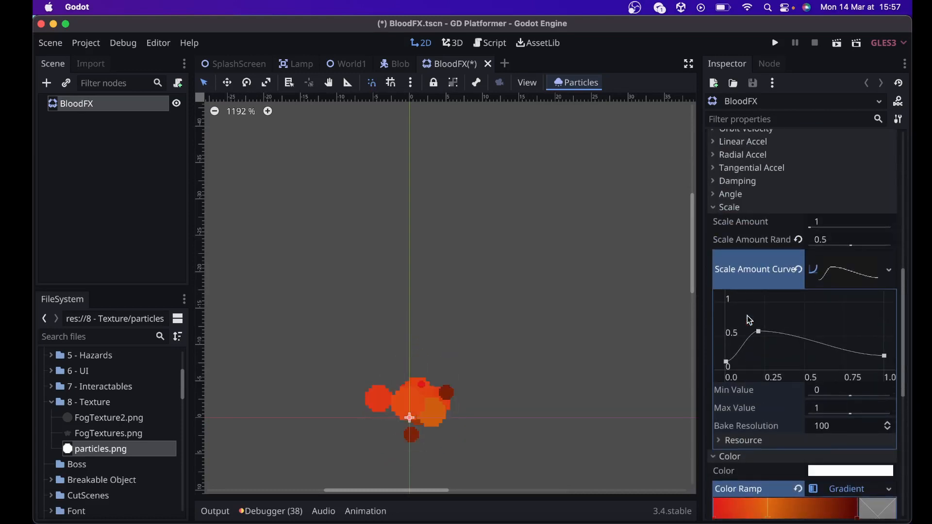
left_click_drag(726, 363, 760, 304)
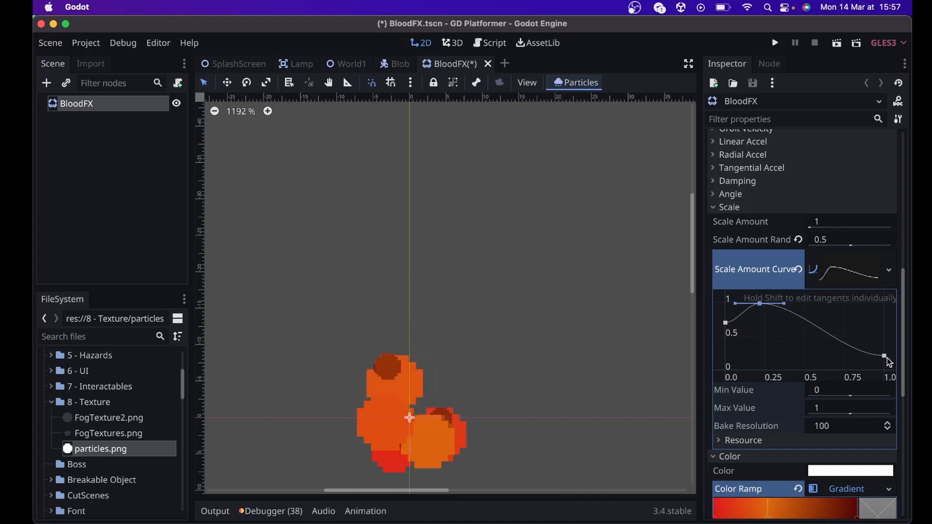
Set the Transform scale of the BloodFX node to 1.5 on both x and y, and save the scene
scroll(850, 390, "down", 10)
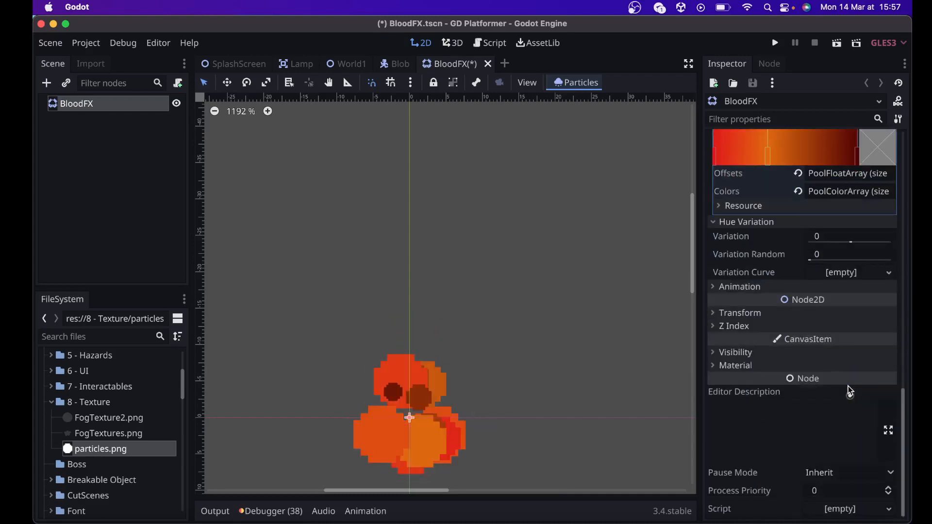
left_click(742, 312)
left_click(837, 381)
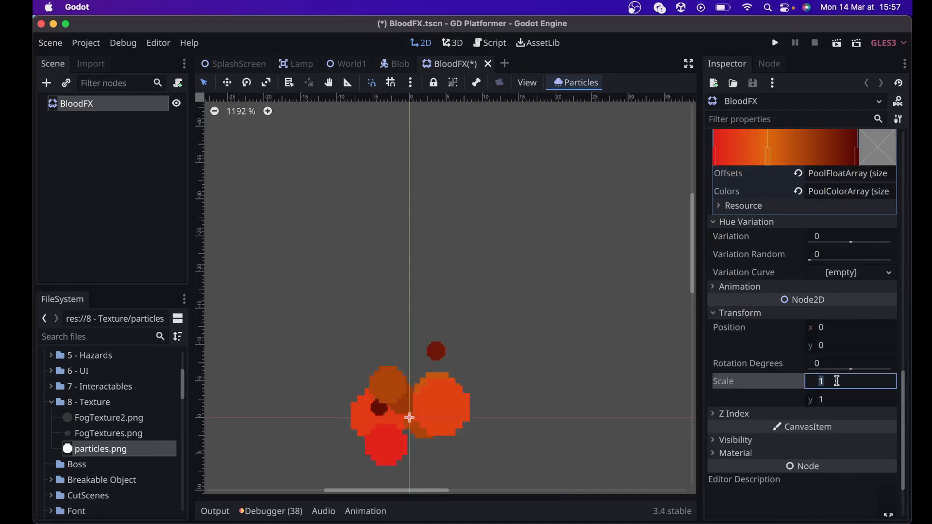
type("1.5")
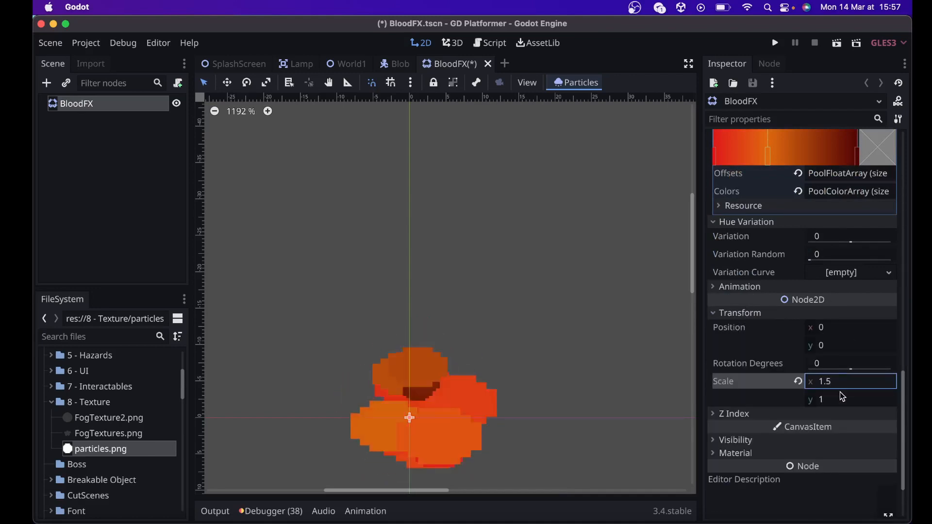
left_click(839, 401)
type(".5")
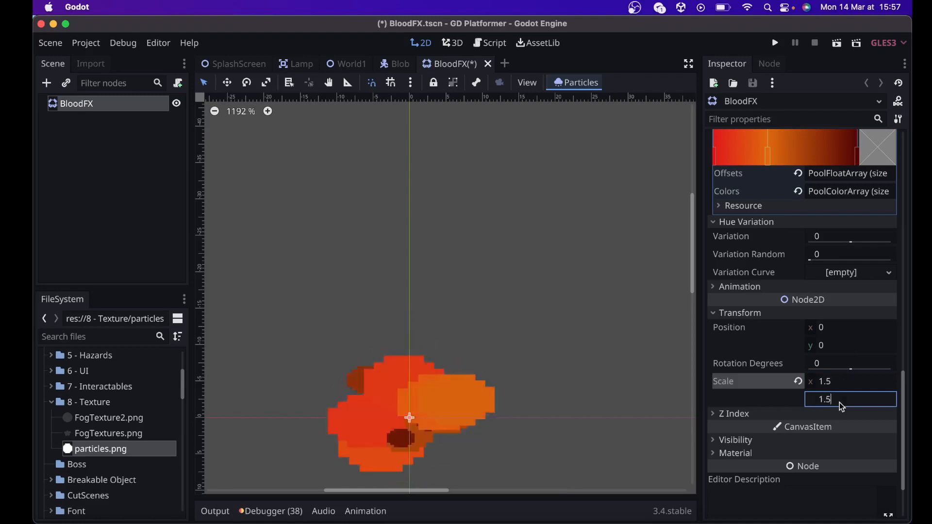
key("Return")
key("ctrl+s")
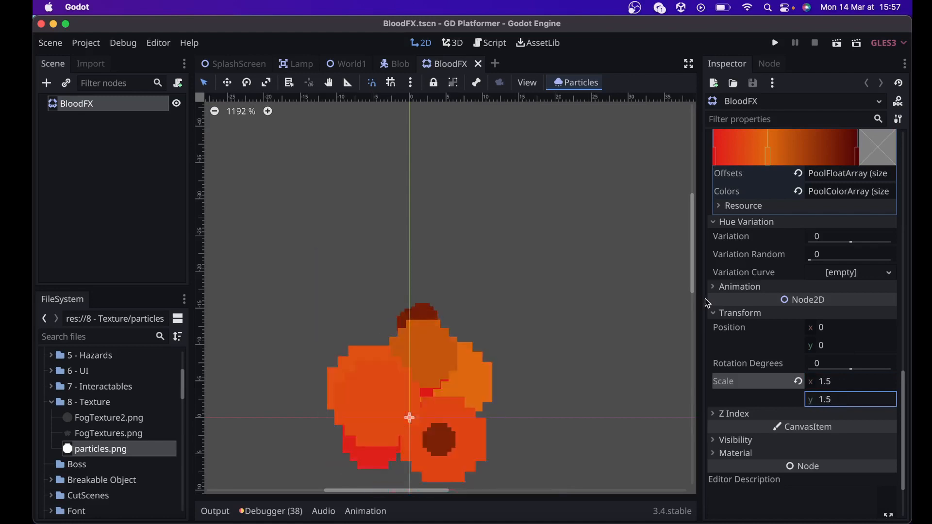
Turn One Shot back on for the BloodFX particles and save the scene
scroll(816, 229, "up", 15)
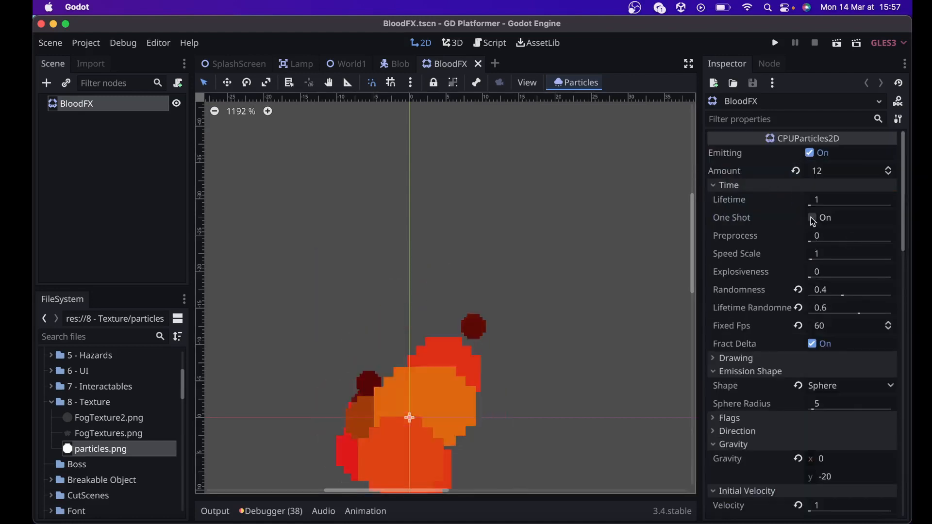
left_click(812, 217)
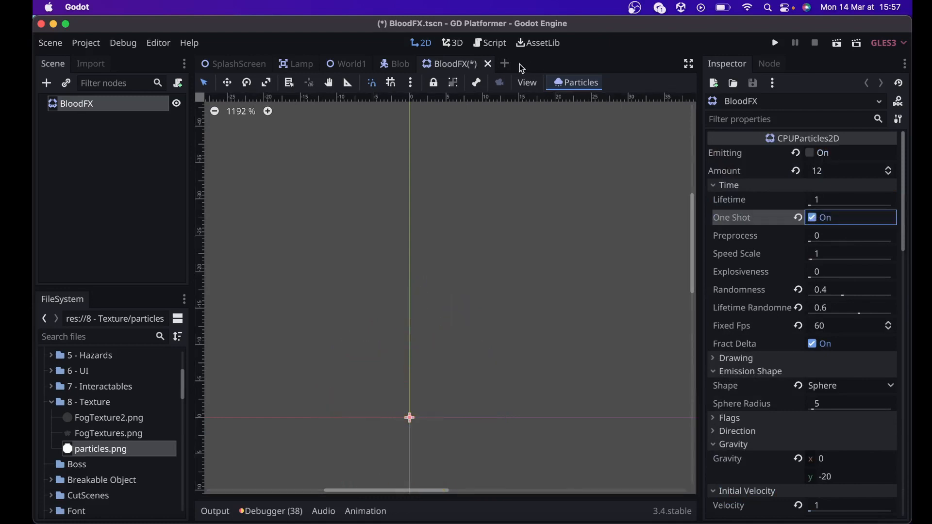
Run the World1 scene, attack the Blob to test the enlarged blood effect, and stop the game
left_click(346, 64)
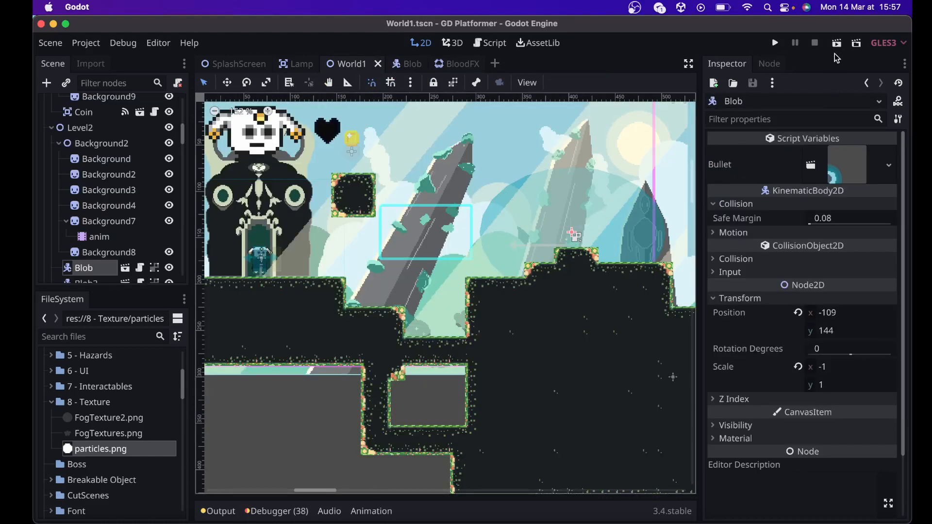
left_click(837, 43)
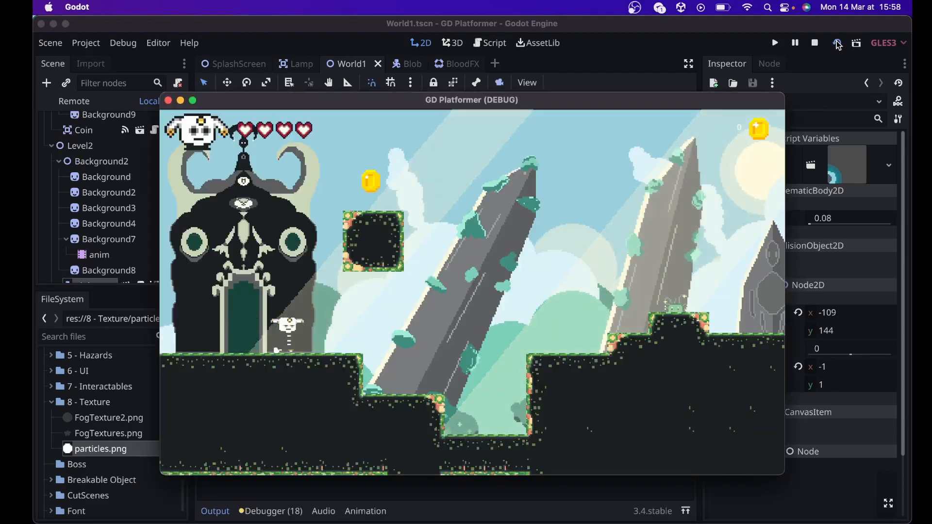
key("Right")
key("space")
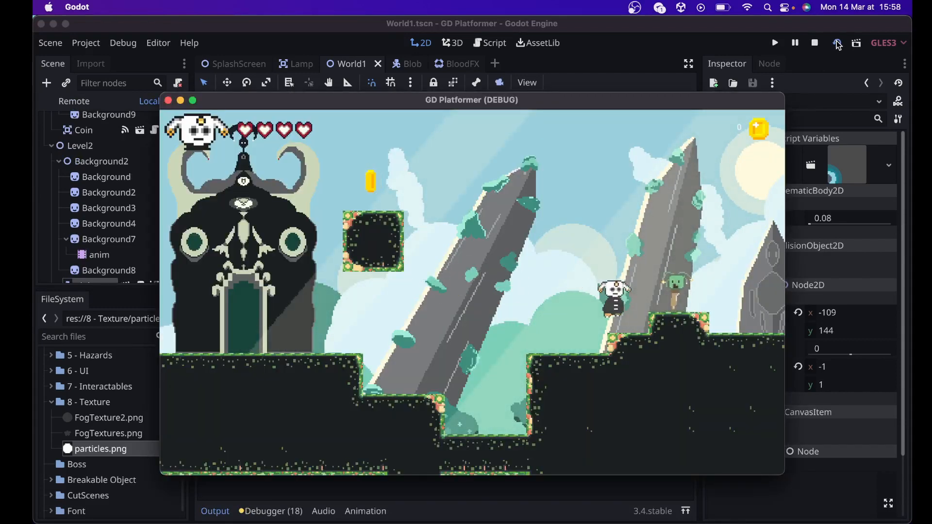
key("x")
key("Left")
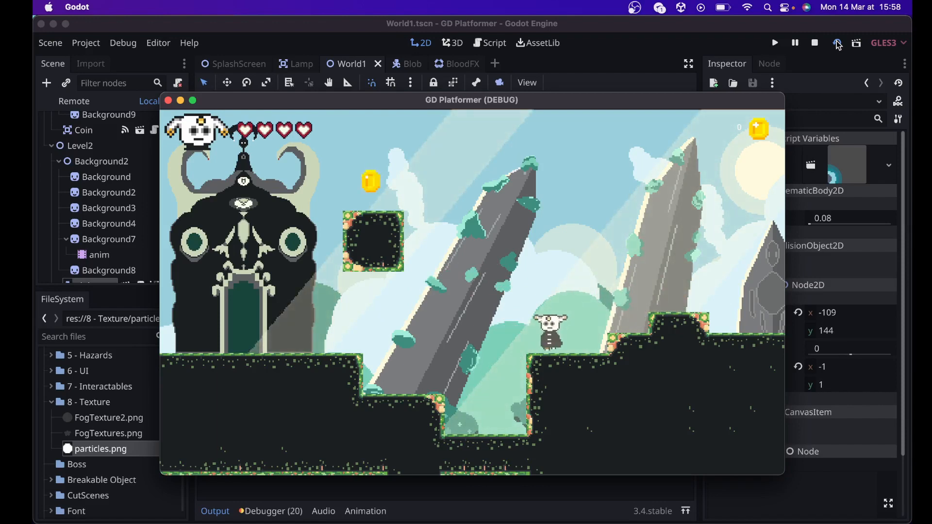
key("space")
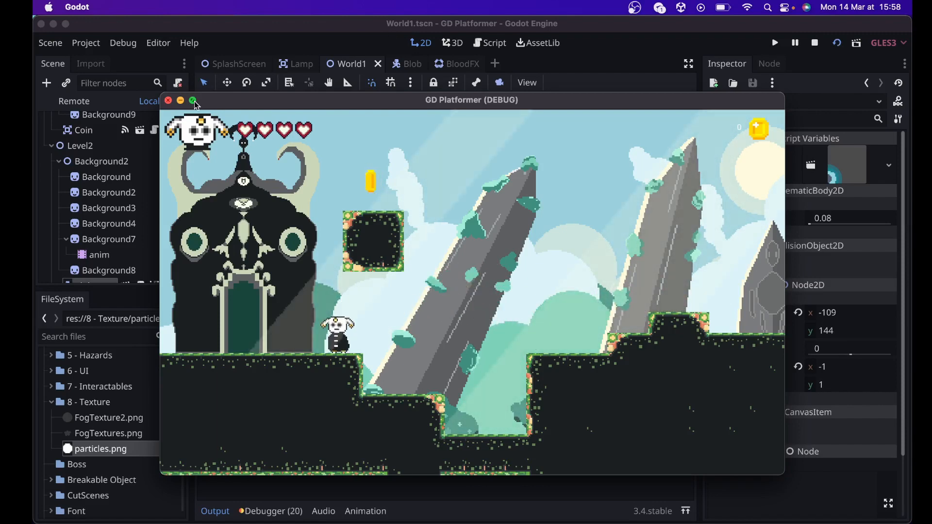
left_click(815, 43)
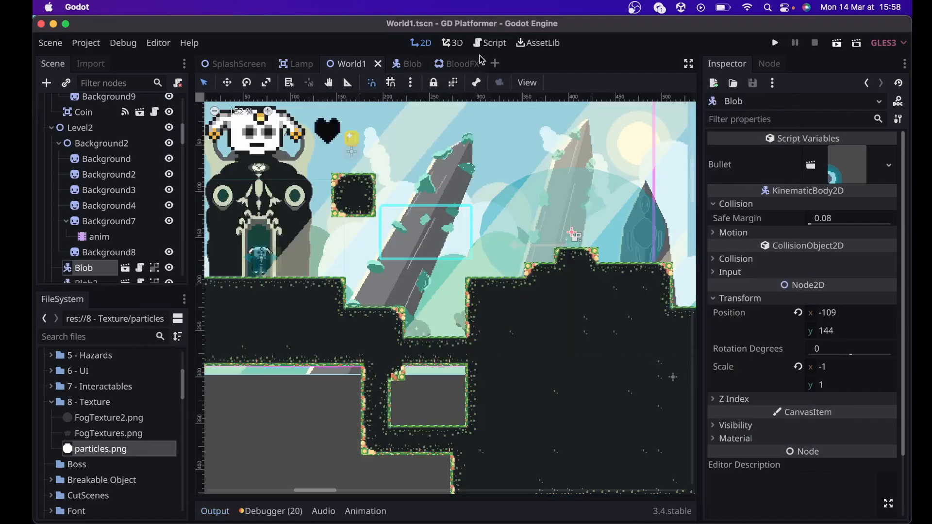
In the BloodFX scene, set Explosiveness to 0.6, turn off One Shot, and start emitting to preview the particles continuously
left_click(456, 64)
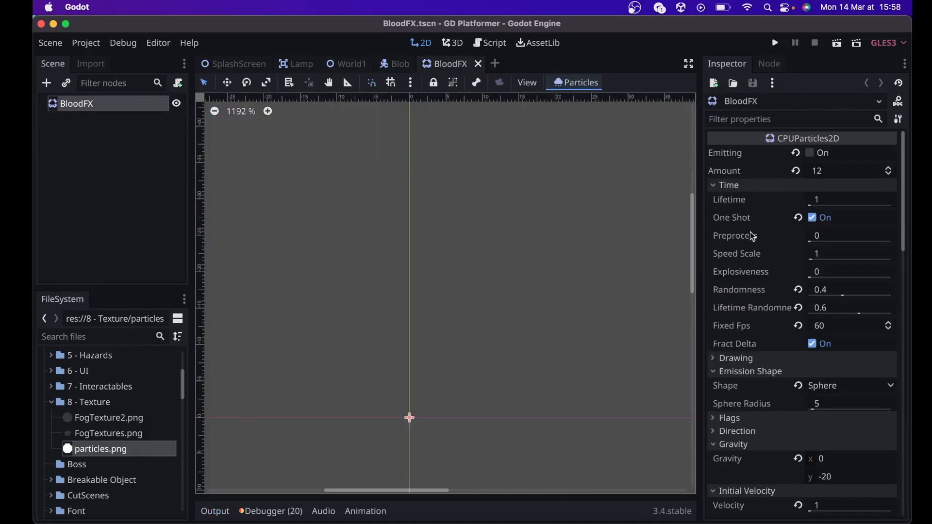
left_click(831, 269)
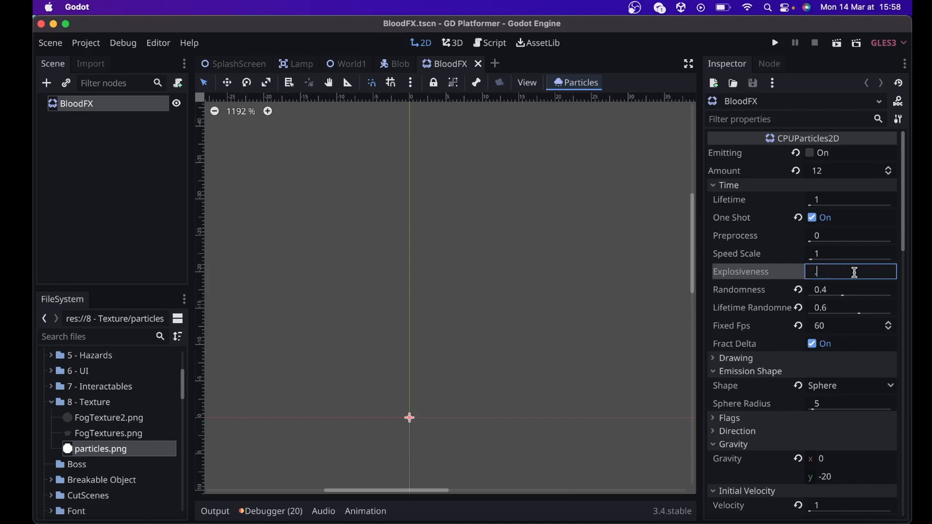
key("Return")
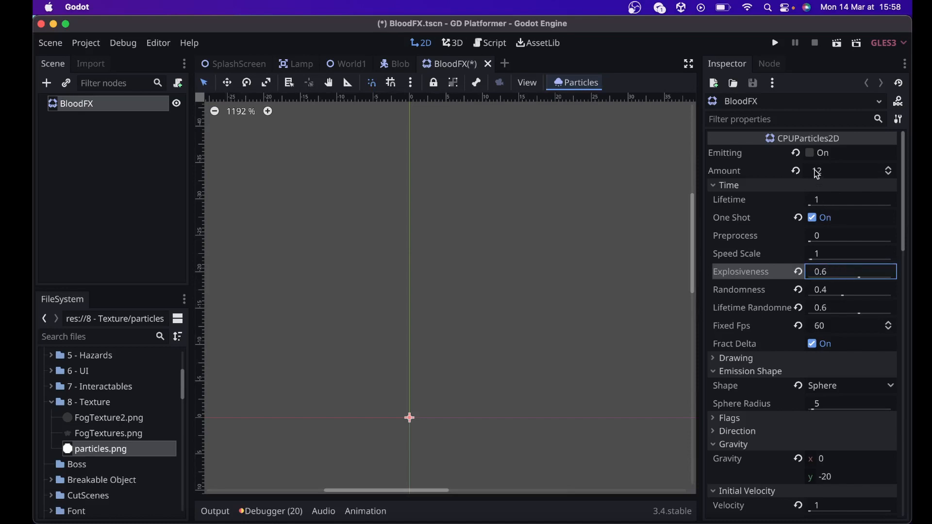
left_click(814, 218)
left_click(811, 154)
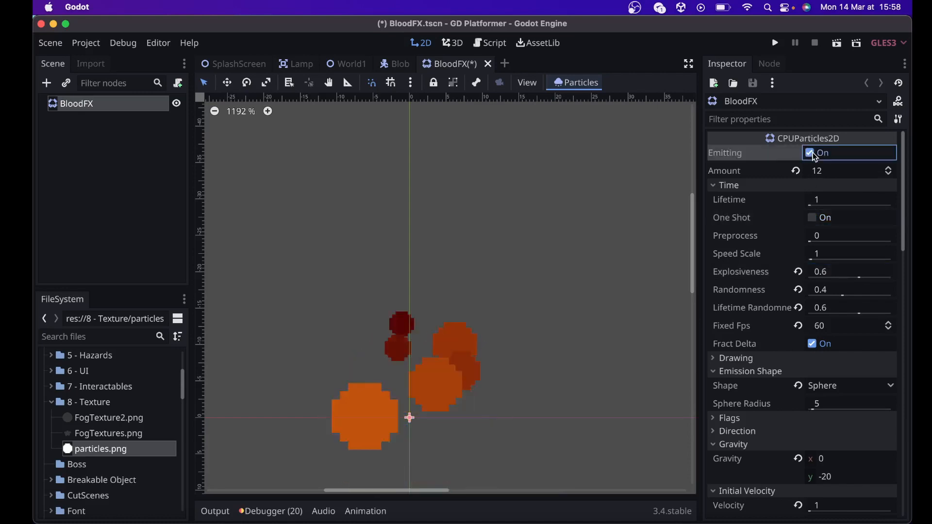
Set the BloodFX Explosiveness to 0.3, turn One Shot back on, and replay the emission to preview a single burst
left_click(828, 272)
type("0.3")
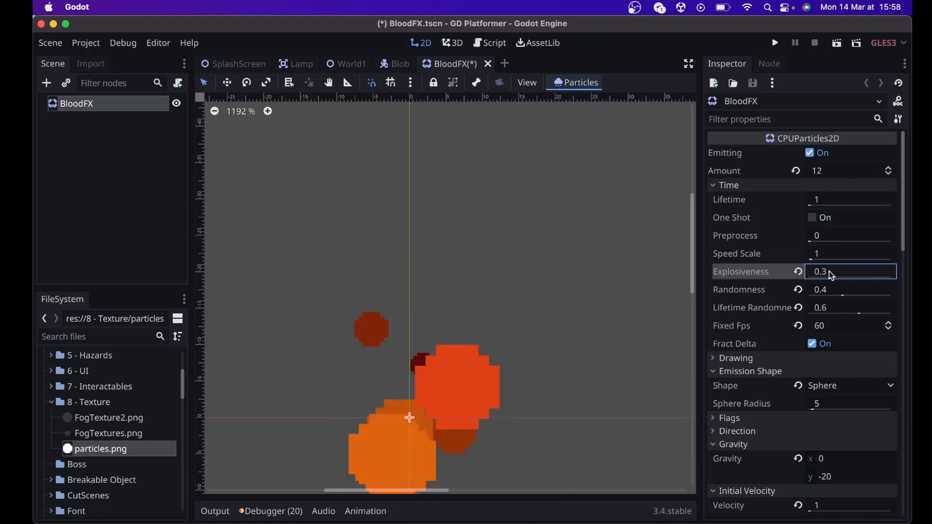
key("Return")
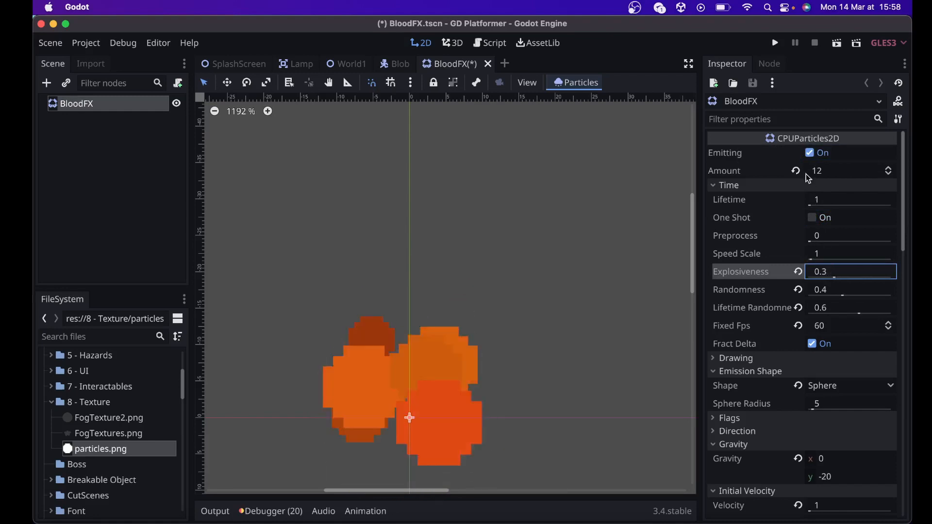
left_click(812, 218)
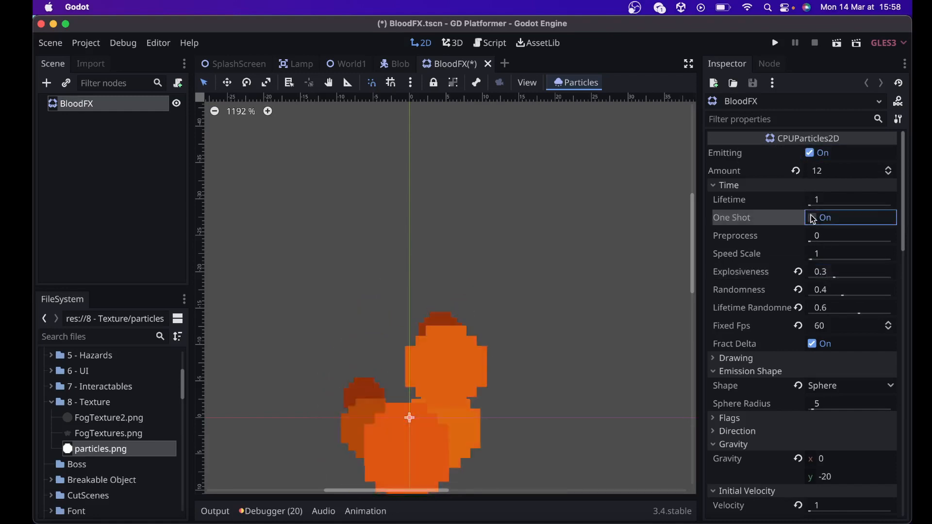
left_click(814, 154)
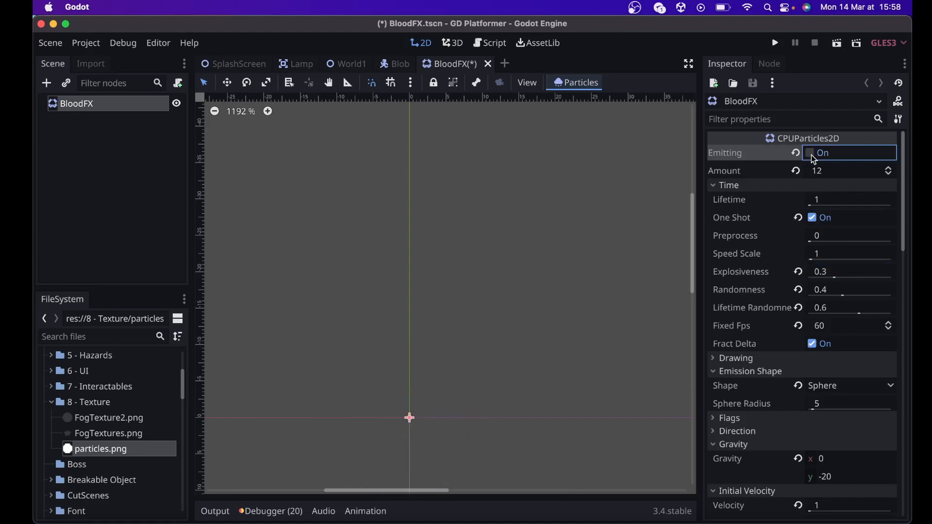
left_click(813, 155)
left_click(813, 155)
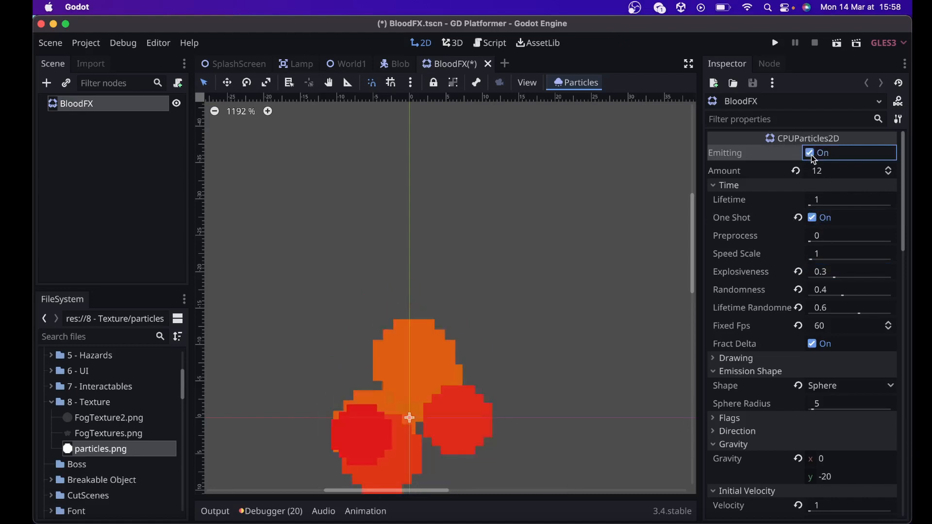
Try an Explosiveness of 0.8 on the BloodFX particles and preview the burst
left_click(863, 272)
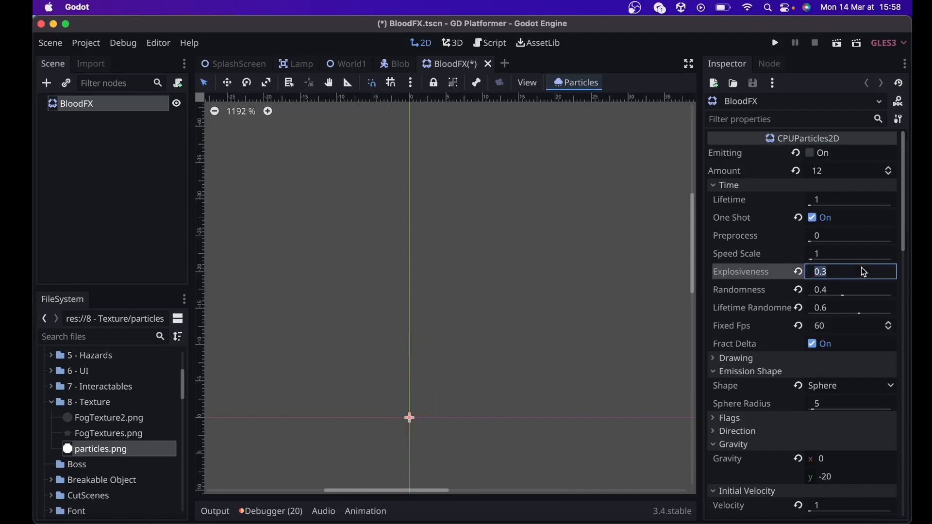
type("0.8")
key("Return")
left_click(810, 154)
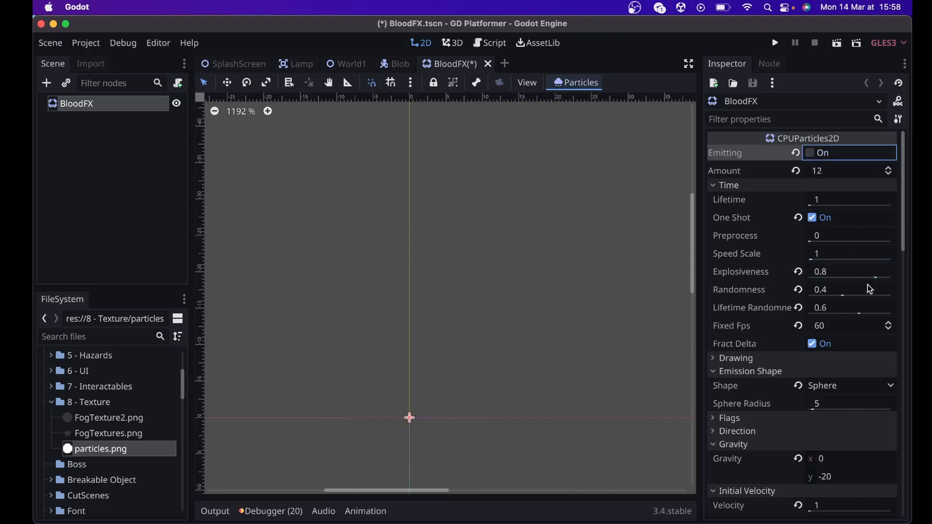
Set the BloodFX Explosiveness to 0.2 and preview the burst
left_click(845, 273)
key("BackSpace")
type("0.2")
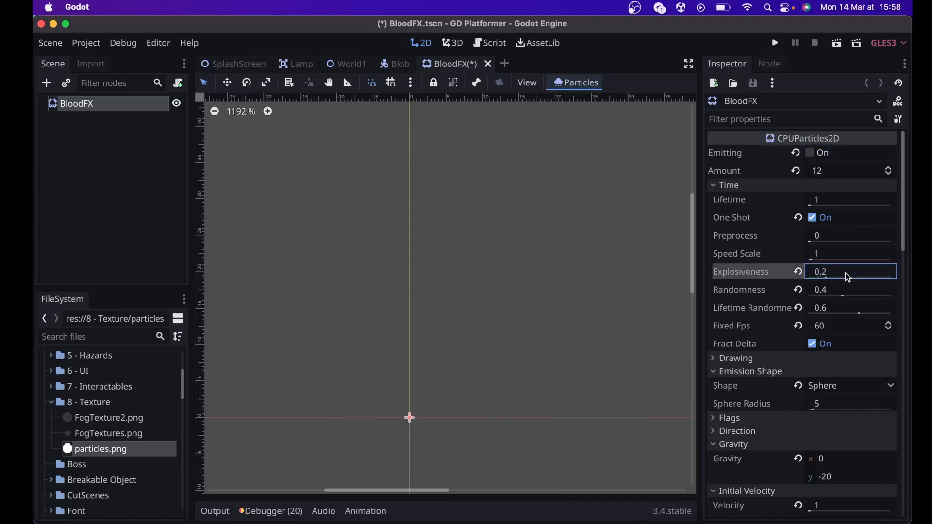
key("Return")
left_click(810, 155)
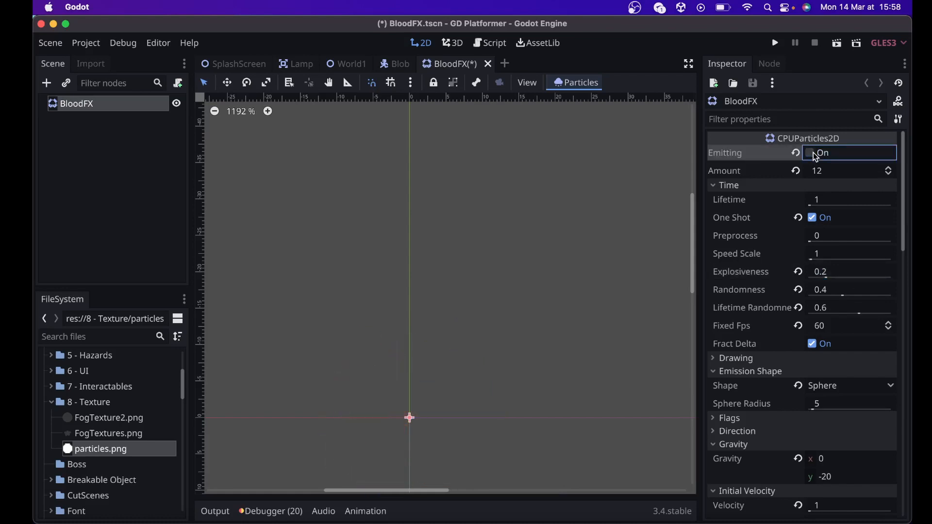
Try a Randomness of 0.6 on the BloodFX particles and replay the burst to judge it
left_click(835, 290)
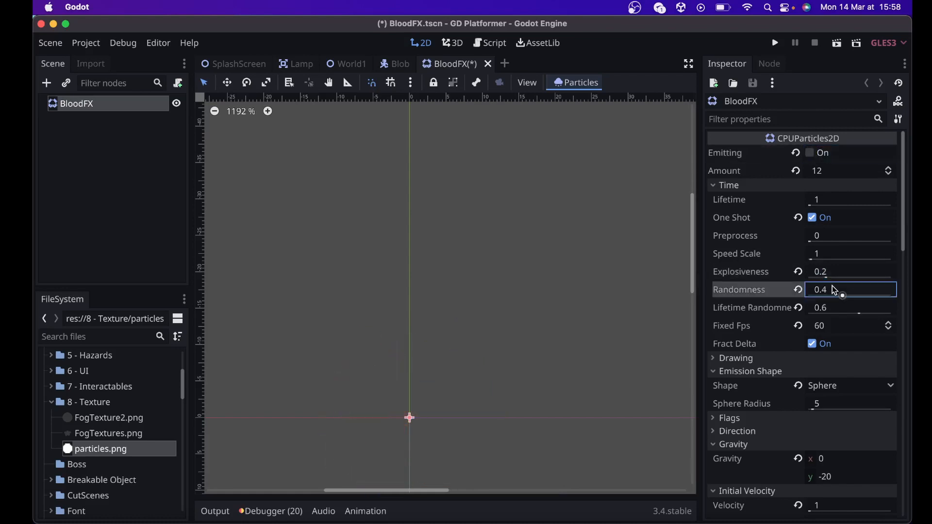
type("0.6")
key("Return")
left_click(810, 154)
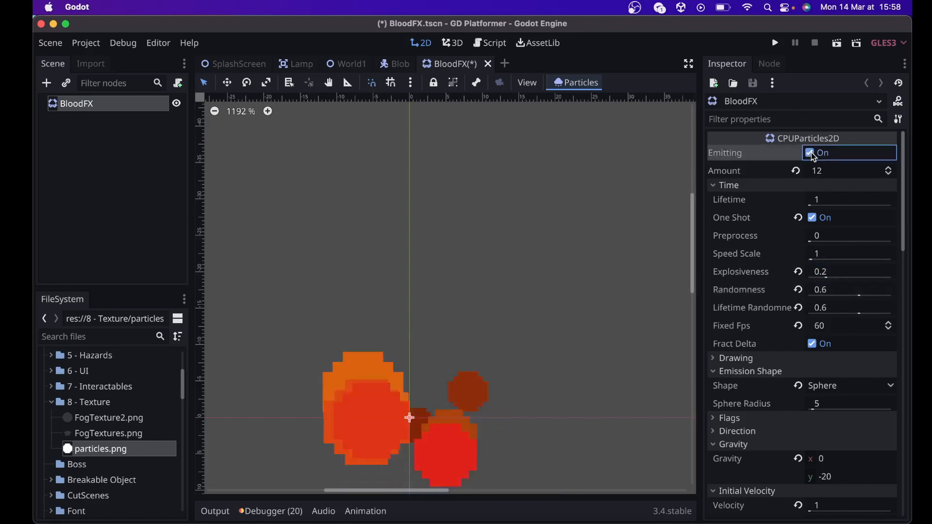
scroll(661, 241, "down", 2)
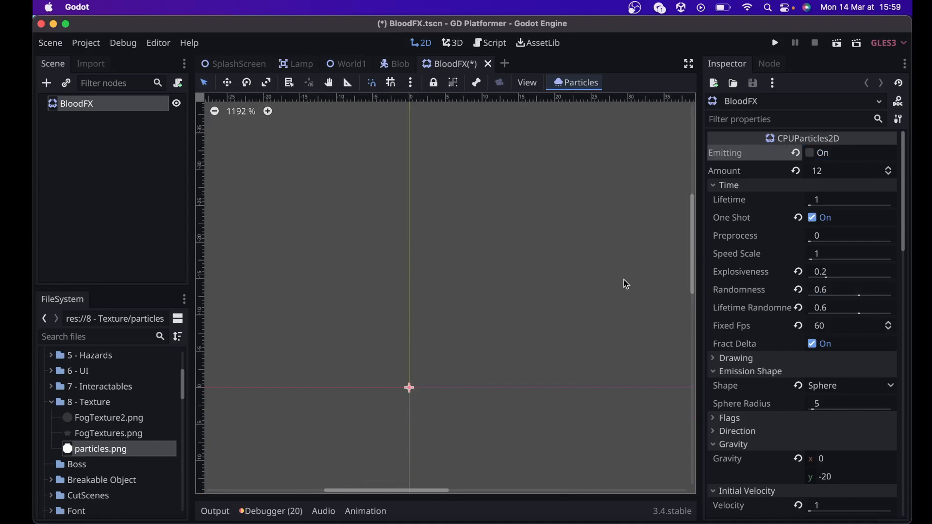
scroll(624, 279, "down", 2)
scroll(624, 279, "down", 3)
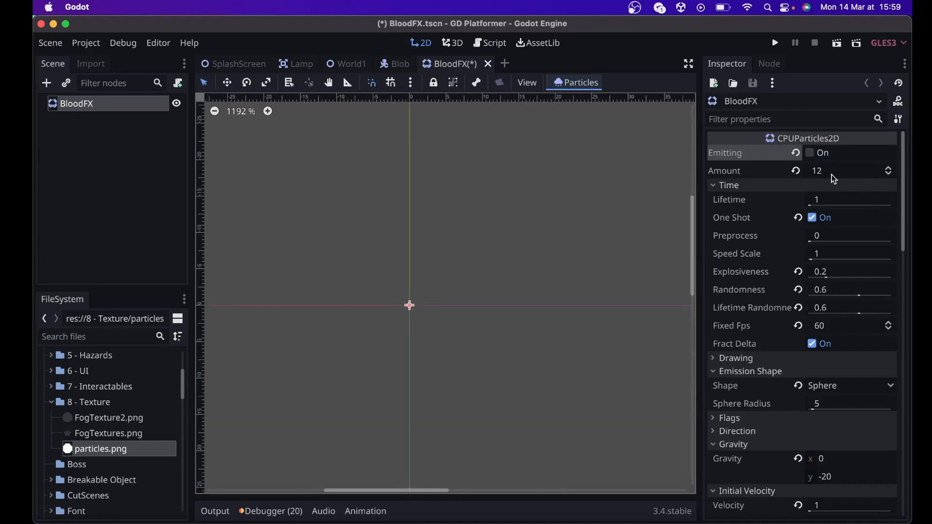
left_click(809, 153)
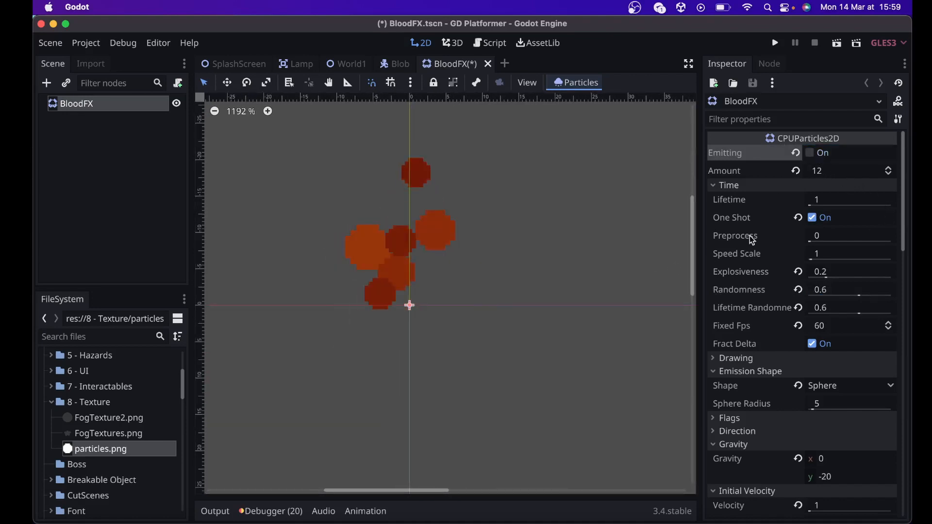
Try an emission Sphere Radius of 10 for the BloodFX particles and preview the burst
left_click(833, 402)
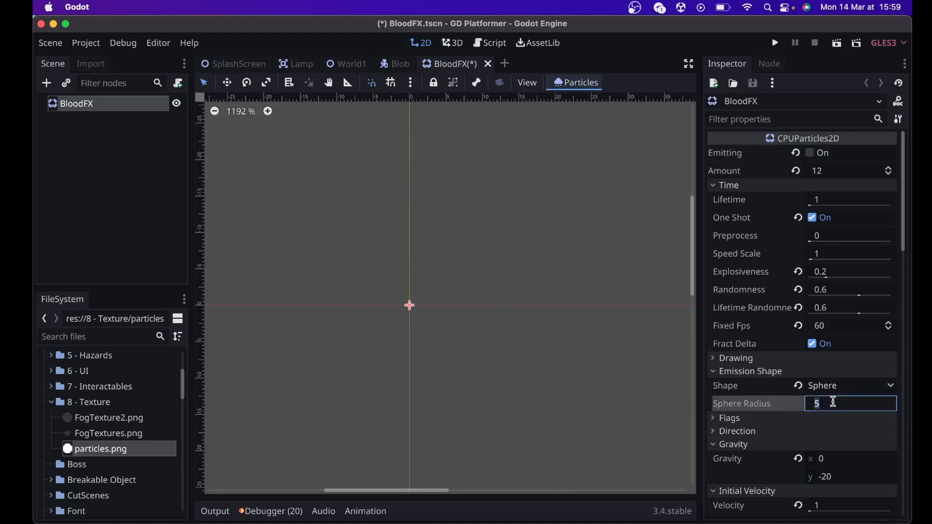
type("10")
left_click(810, 153)
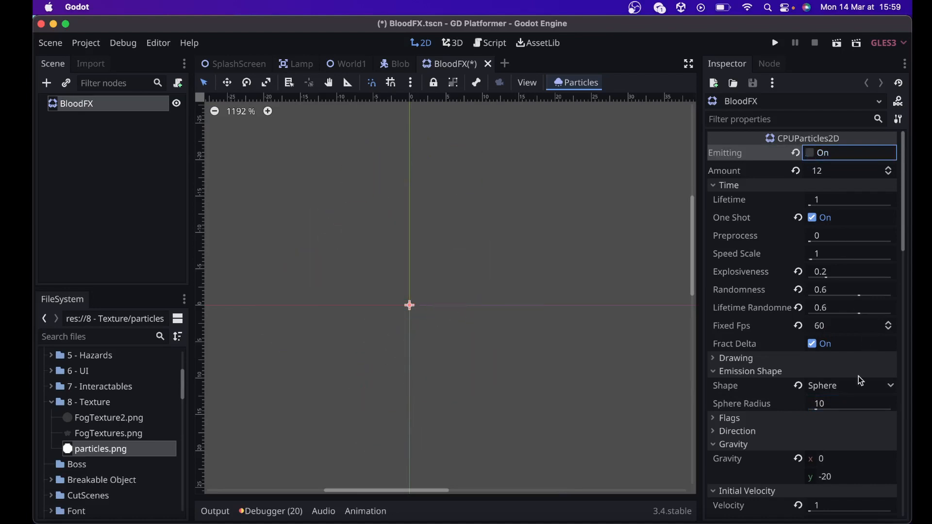
Set the BloodFX emission Sphere Radius to 7 and preview the burst
left_click(837, 405)
type("7")
key("Return")
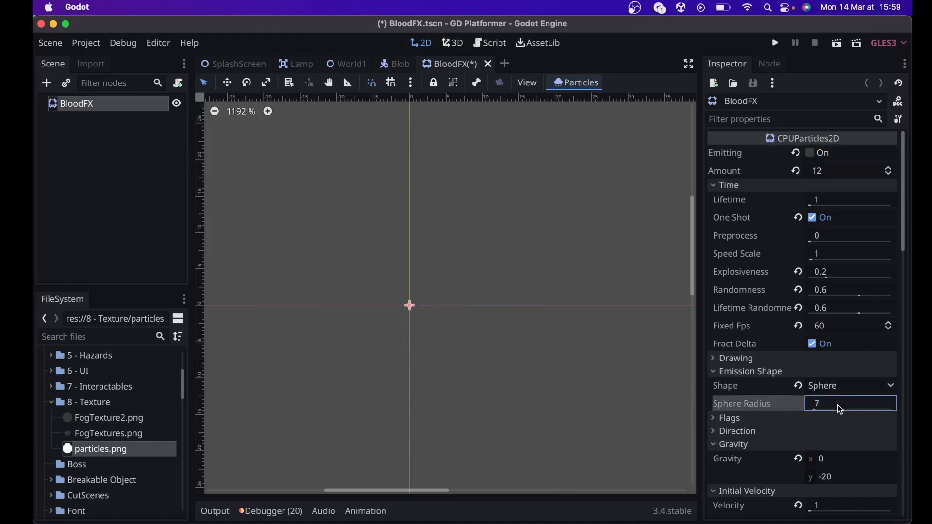
left_click(810, 154)
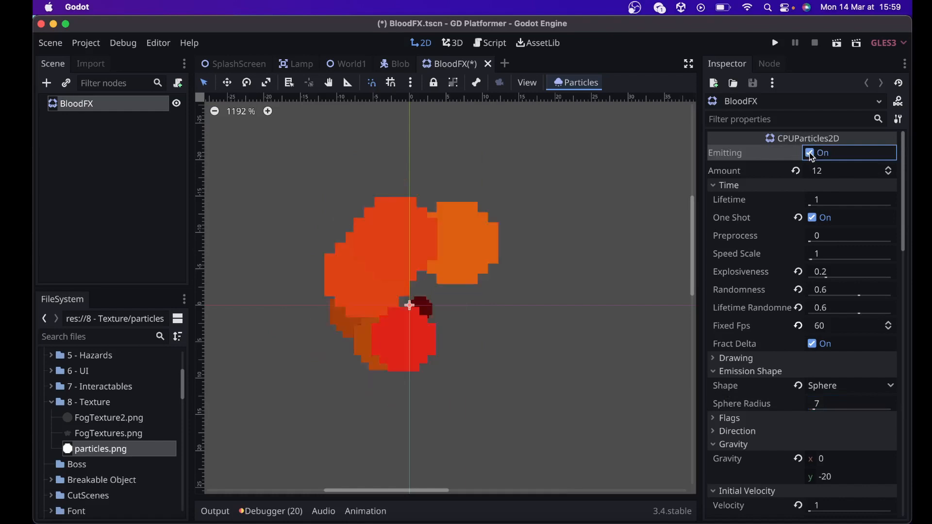
Set the BloodFX Direction Spread to 180 and preview the burst
scroll(771, 288, "down", 2)
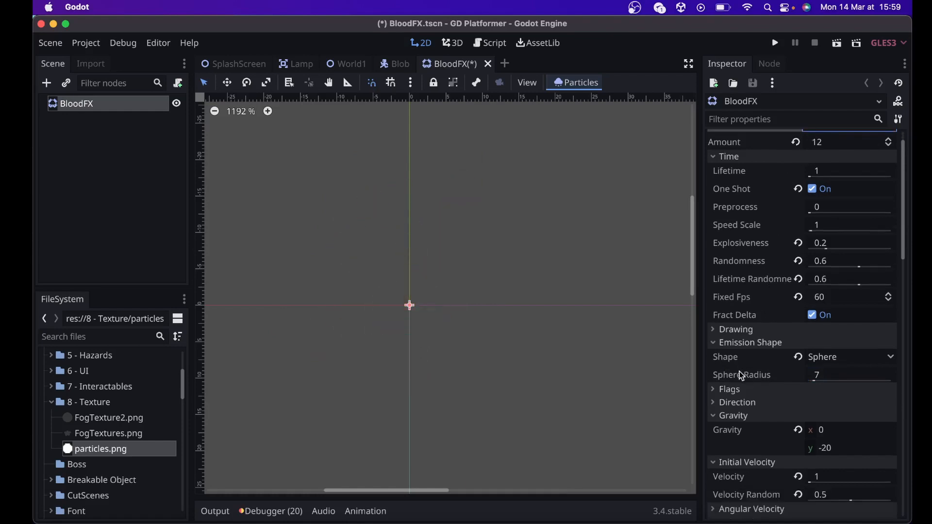
left_click(734, 403)
scroll(771, 420, "down", 5)
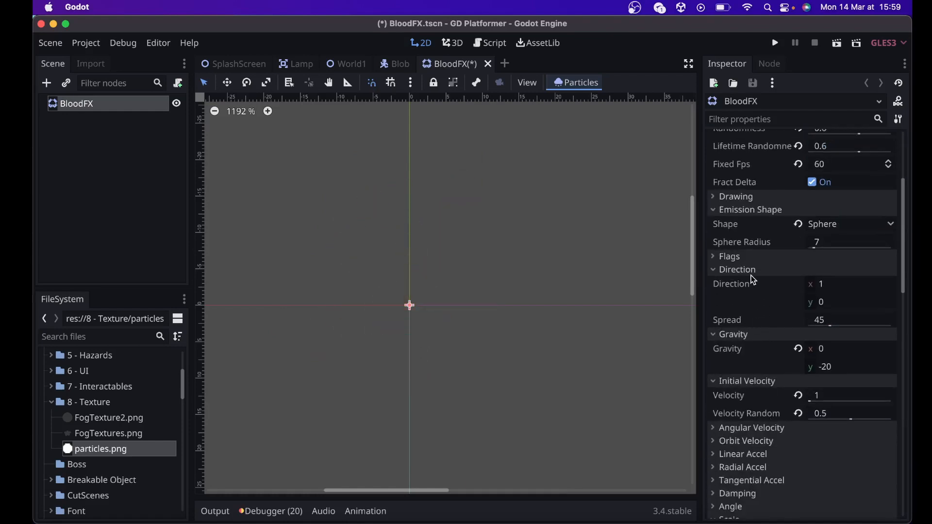
left_click(839, 321)
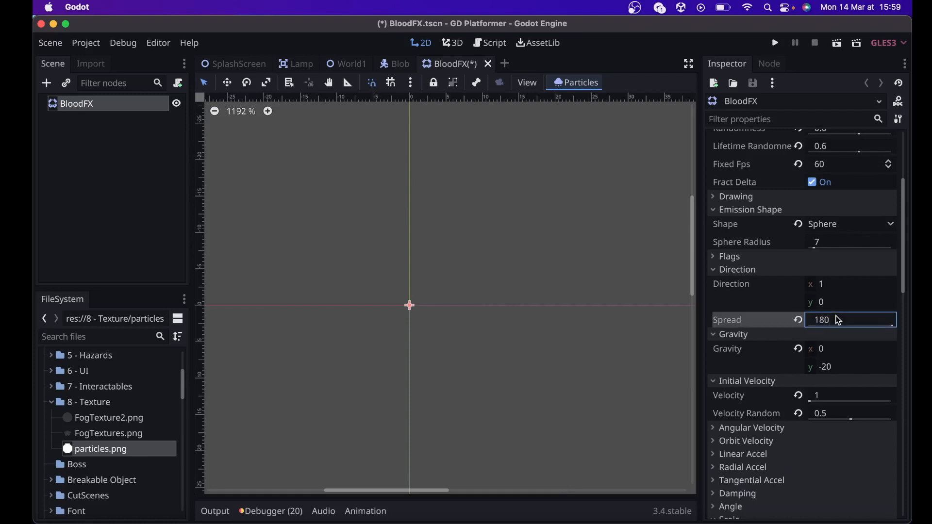
scroll(825, 242, "up", 5)
left_click(812, 146)
left_click(810, 145)
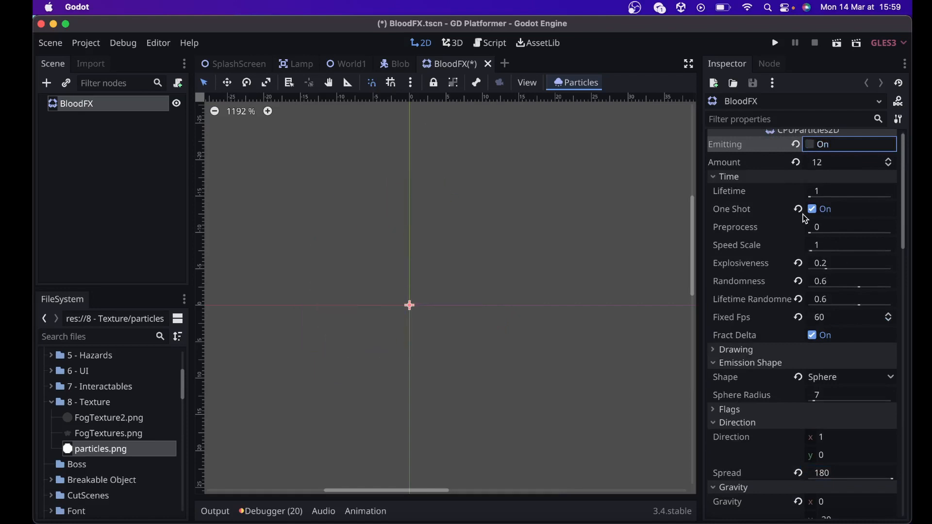
Set the BloodFX Randomness to 0.3, preview the burst, and save the scene
scroll(806, 219, "up", 1)
left_click(832, 291)
type(".")
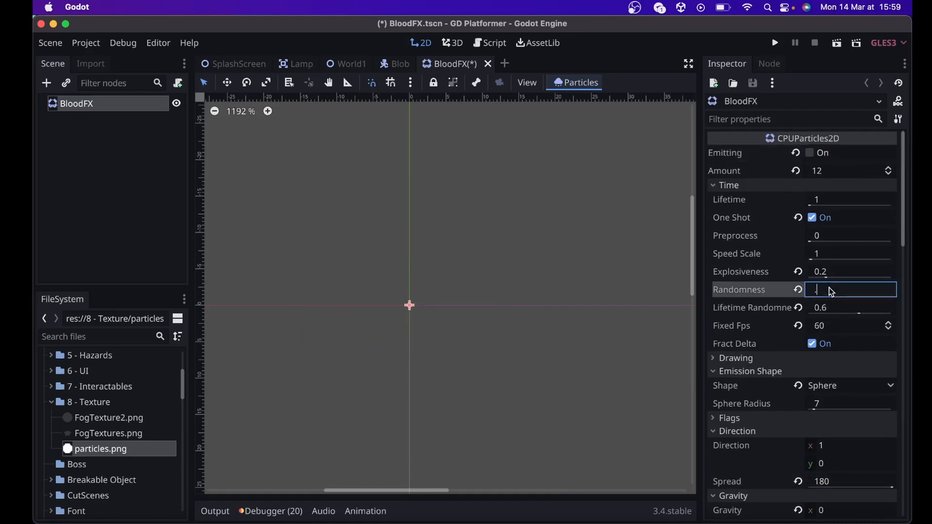
type("3")
key("Return")
left_click(810, 154)
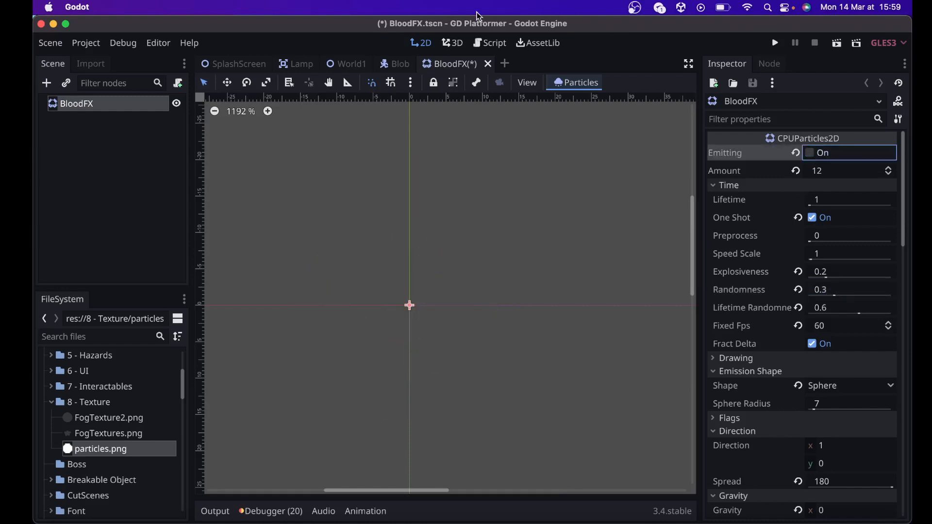
key("super+s")
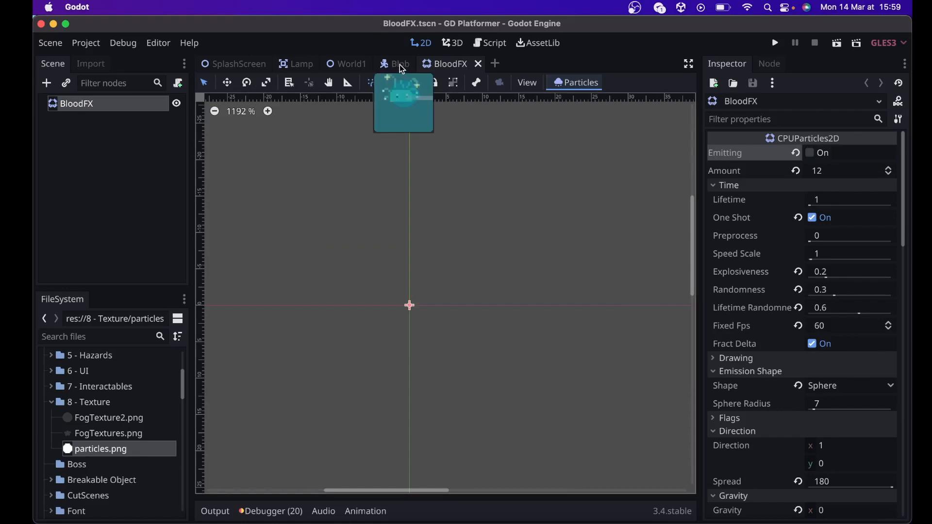
Run the World1 scene and move the player across the pit towards the first Blob to test the blood effect
left_click(400, 65)
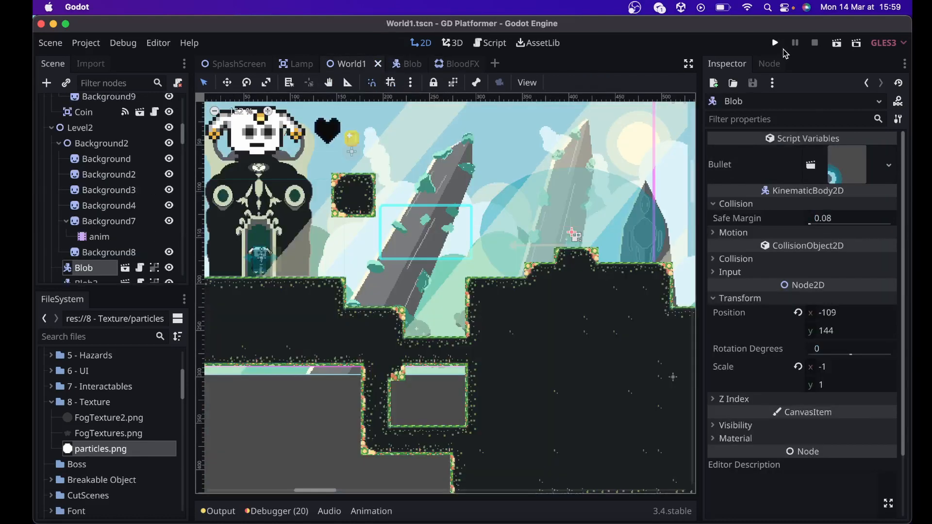
left_click(838, 43)
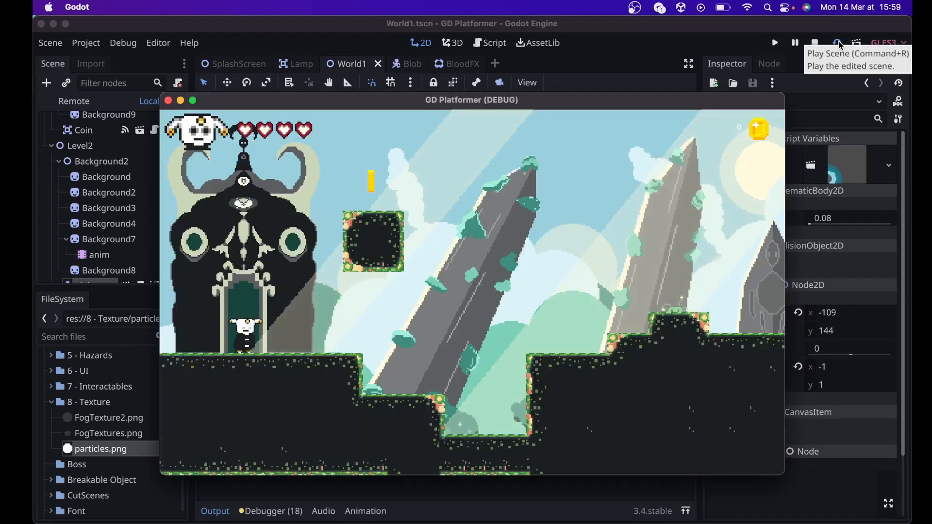
key("Right")
key("space")
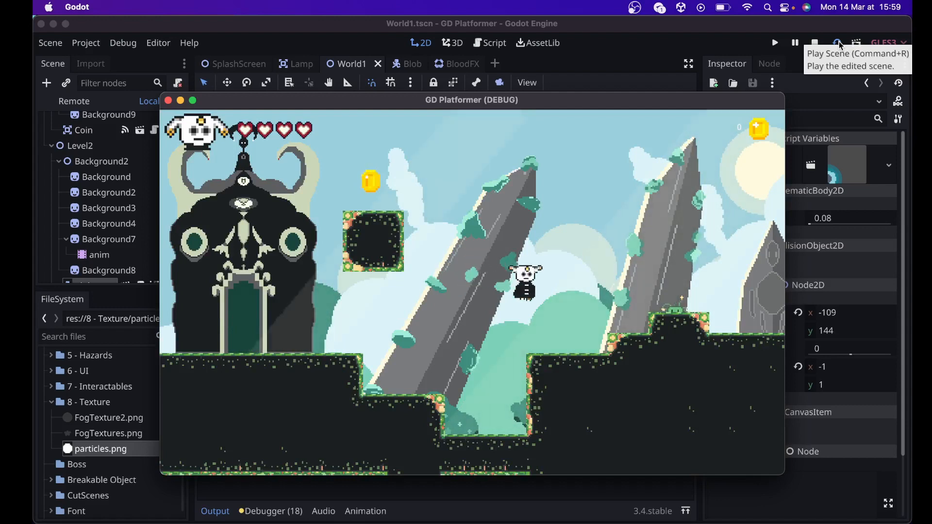
key("space")
key("Right")
key("Right")
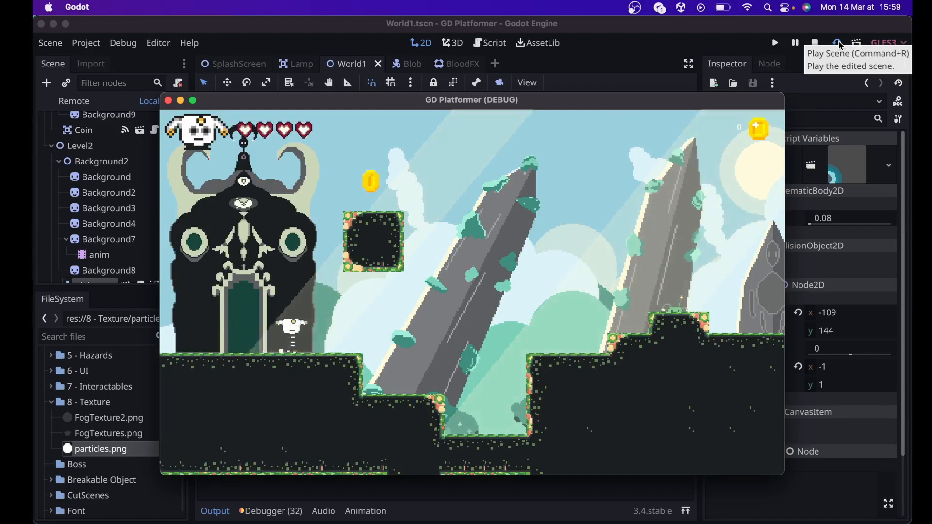
Continue the playtest past the first Blob's ledge and into the next area of the level
key("Right")
key("space")
key("space")
key("space")
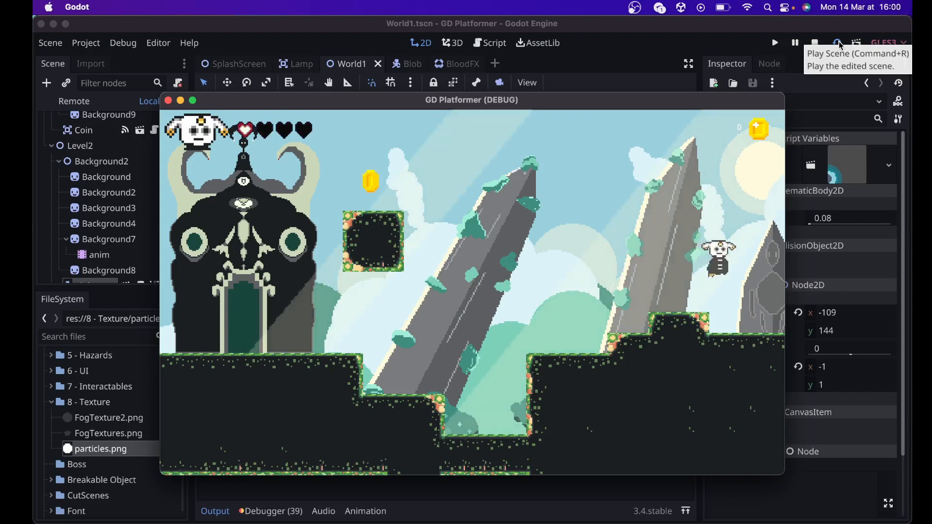
key("Right")
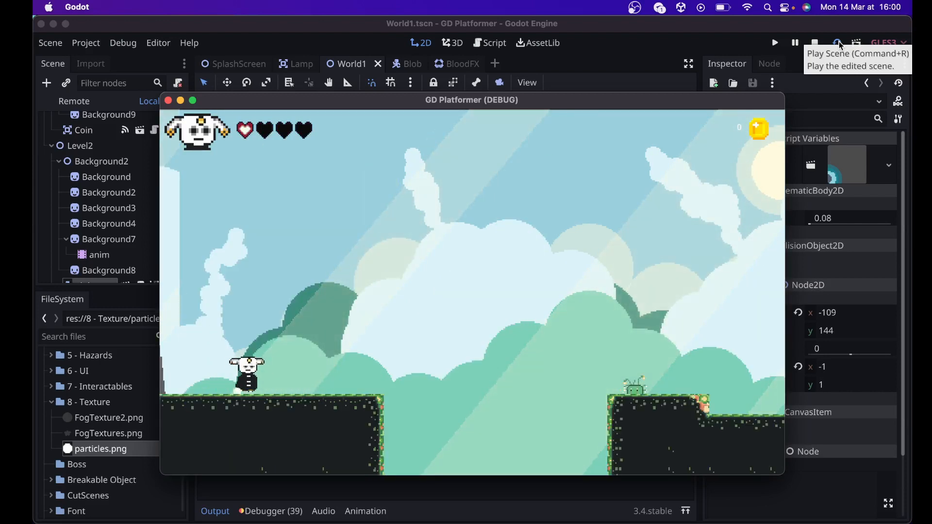
key("space")
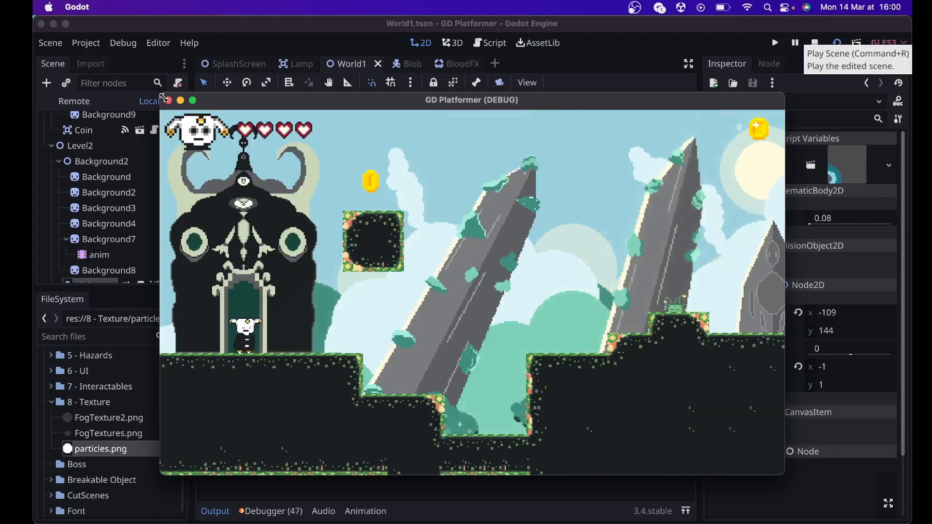
Replay the level to the first Blob's ledge, return to the starting door, and close the game
key("Right")
key("space")
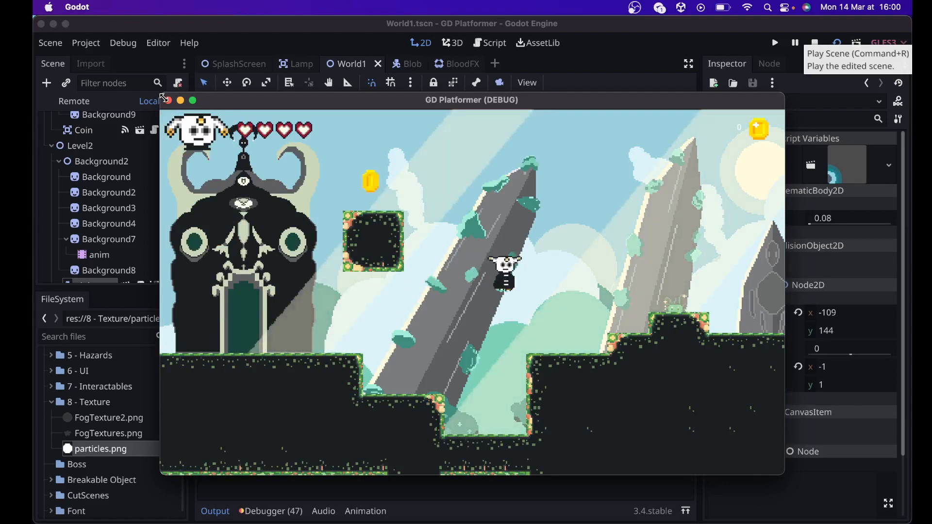
key("space")
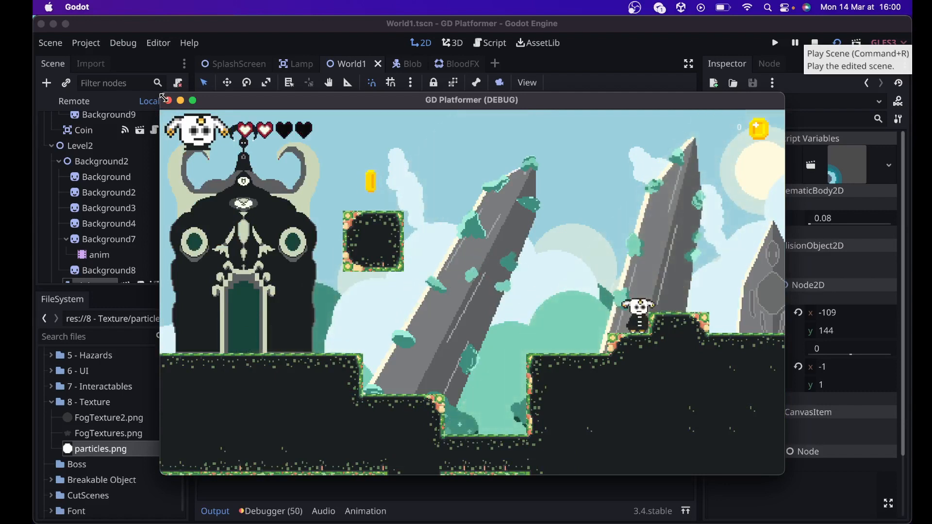
key("Left")
key("space")
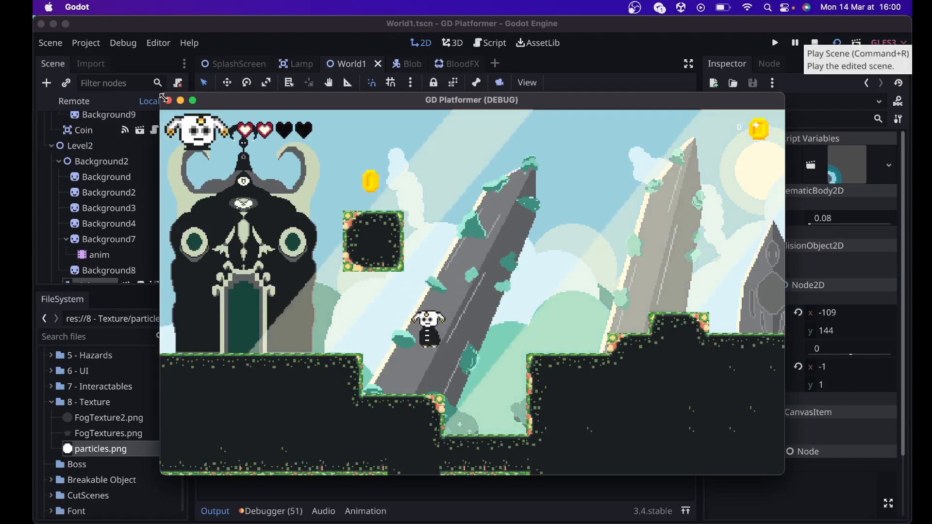
key("space")
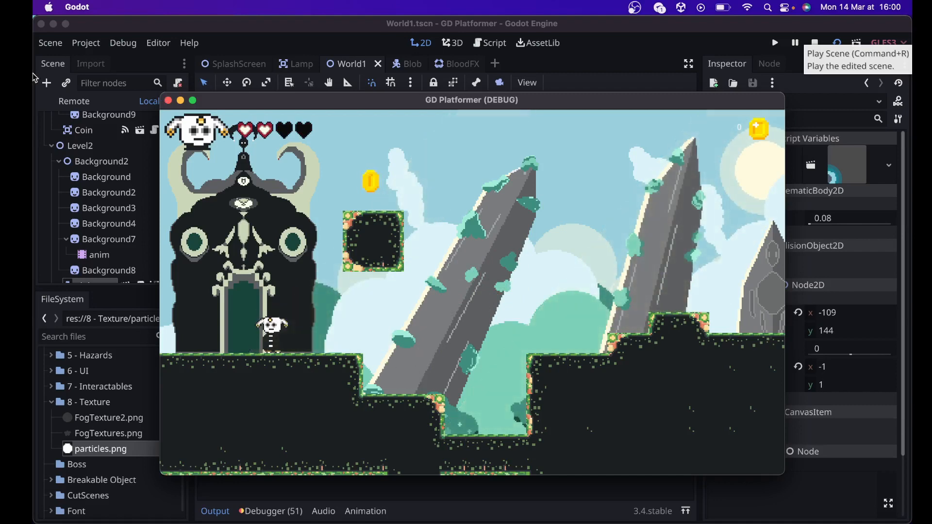
left_click(168, 100)
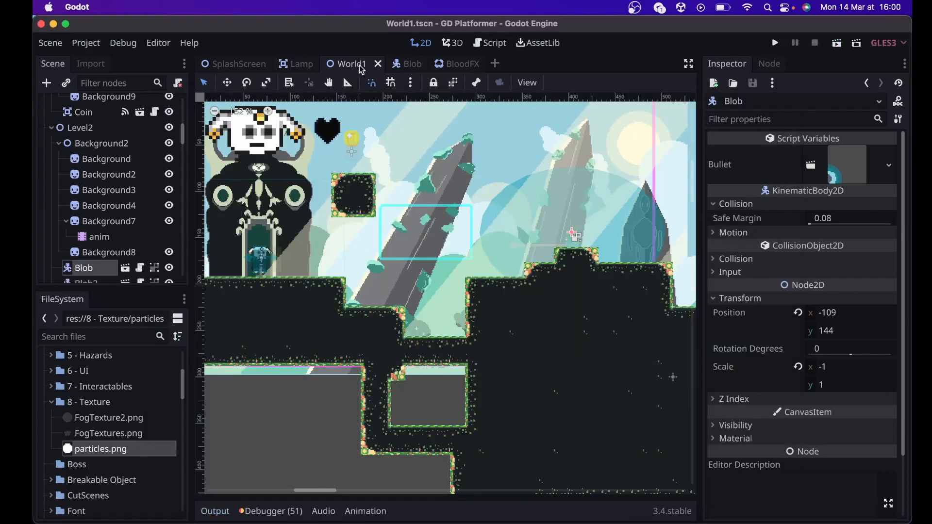
Add a Particles2D node as a child of BloodFX in the BloodFX scene
left_click(437, 72)
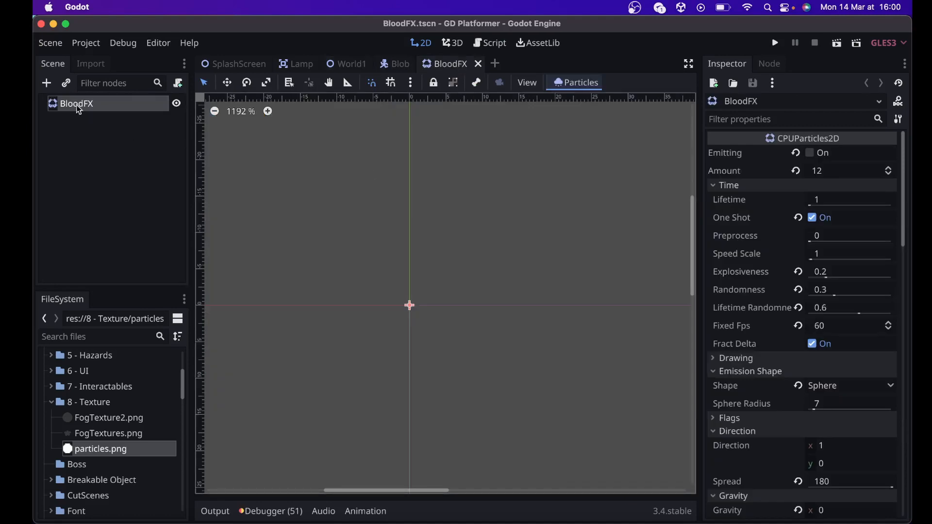
left_click(49, 86)
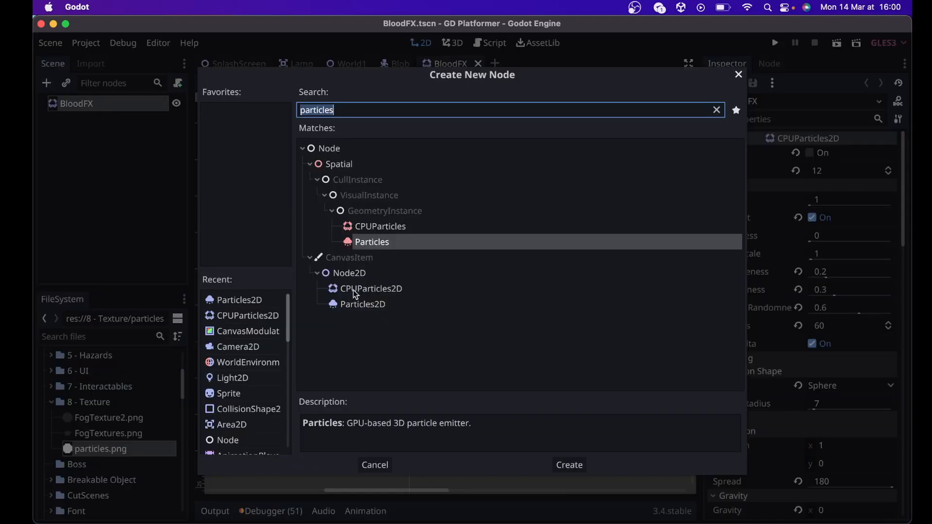
left_click(362, 302)
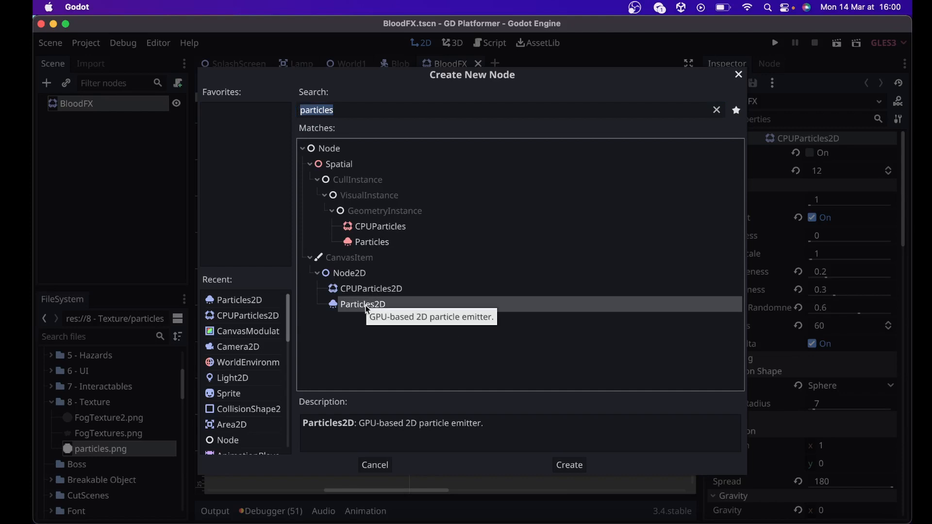
left_click(568, 465)
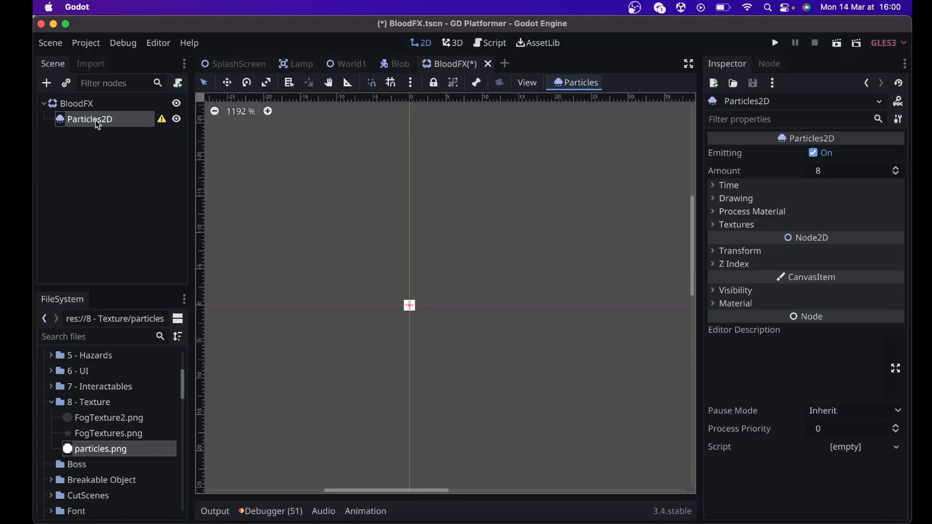
Assign a new ParticlesMaterial as the Particles2D process material and expand its properties
mouse_move(158, 124)
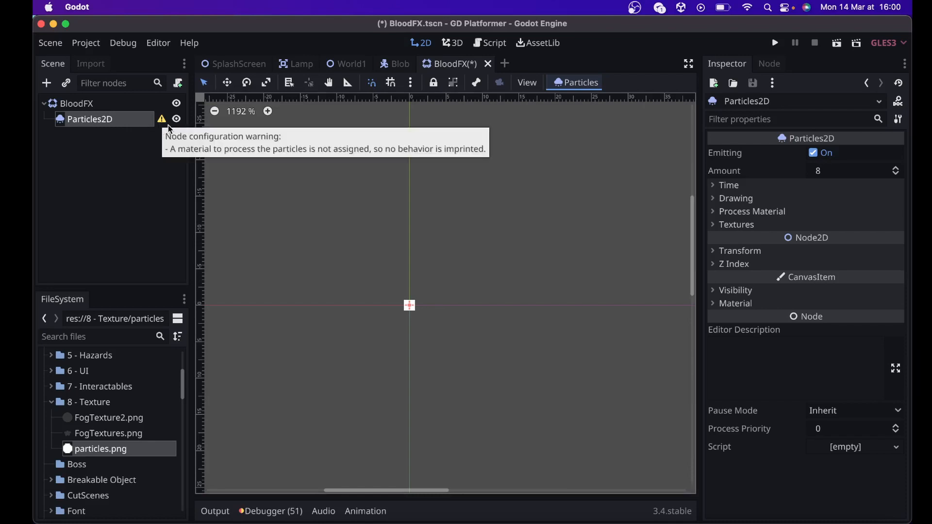
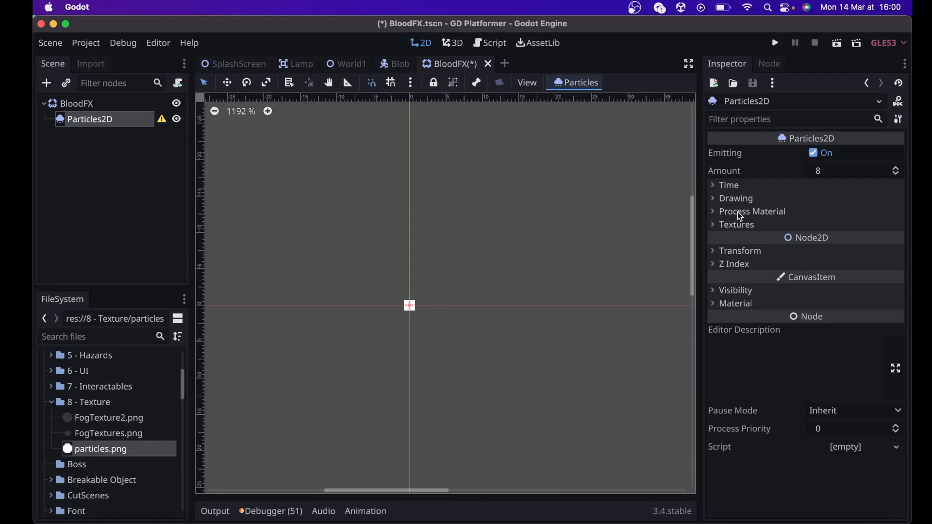
left_click(737, 212)
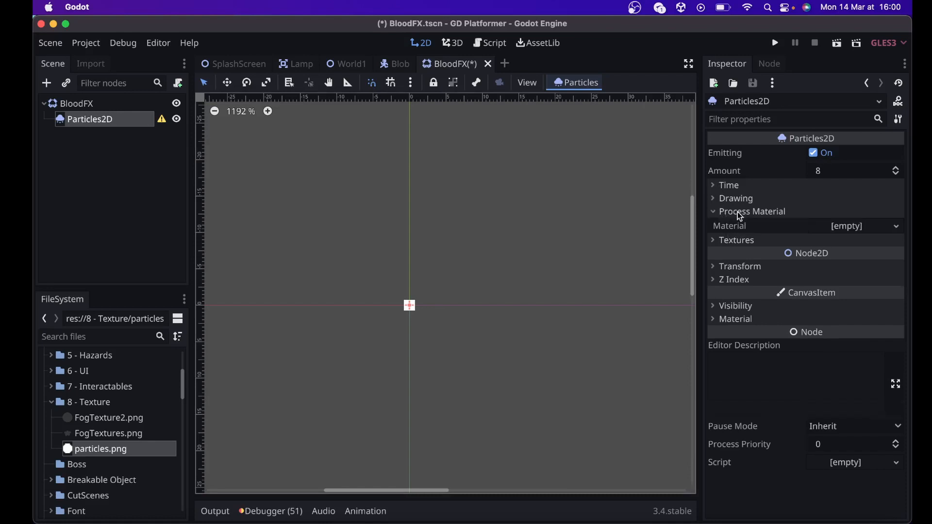
left_click(853, 227)
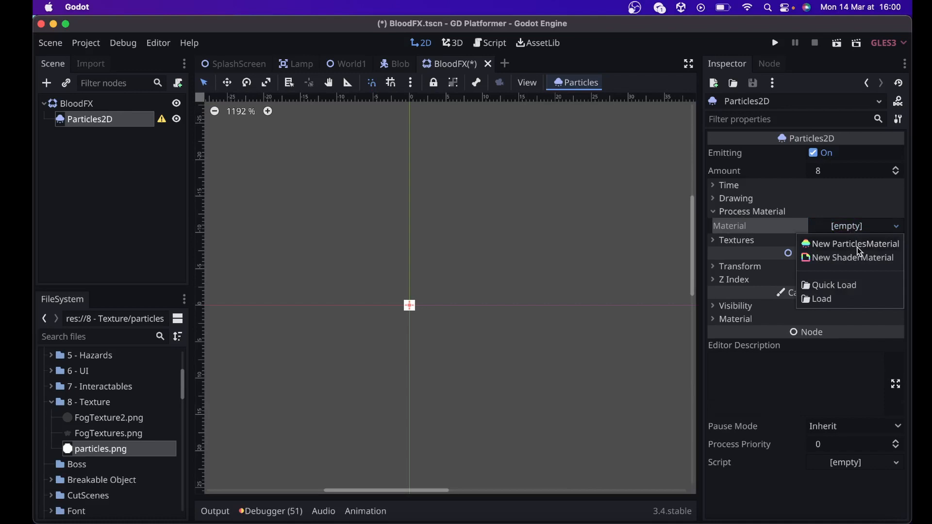
left_click(854, 243)
left_click(855, 227)
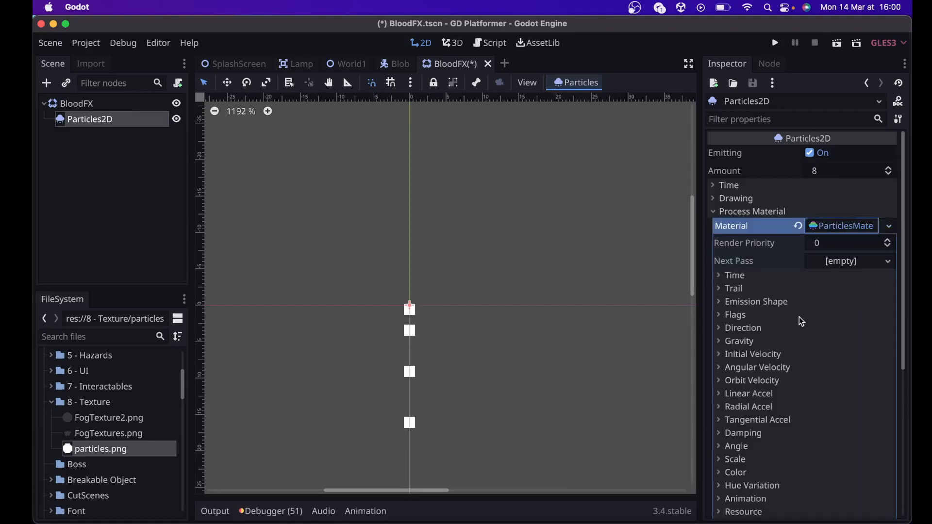
Assign particles.png as the texture of the Particles2D node
scroll(798, 317, "down", 5)
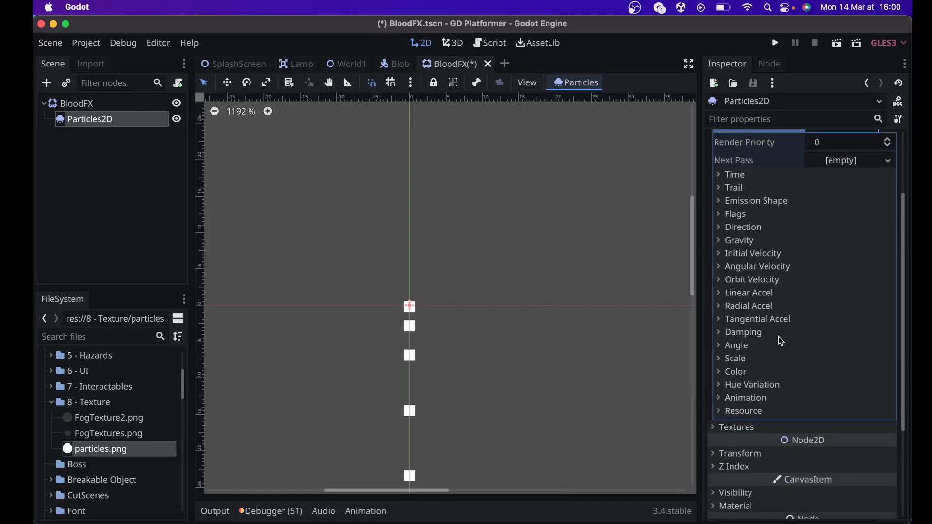
scroll(778, 337, "up", 5)
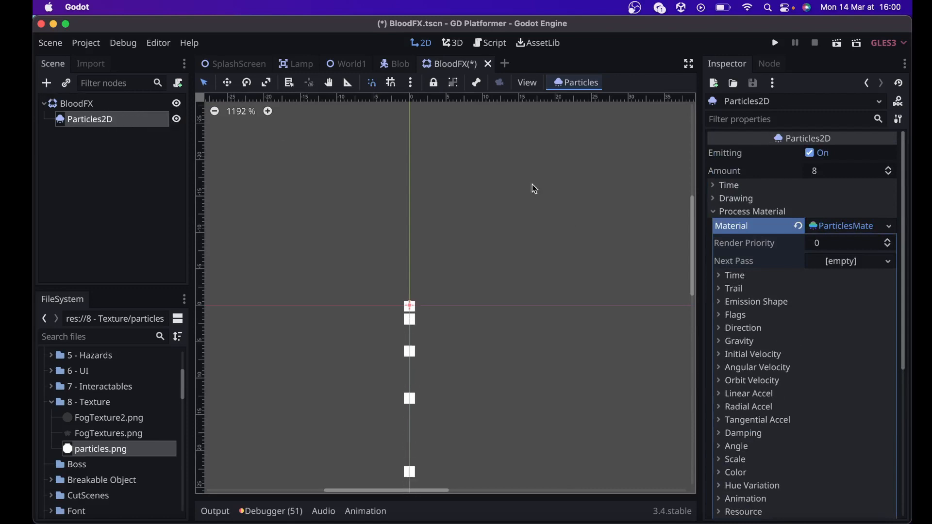
scroll(735, 334, "down", 10)
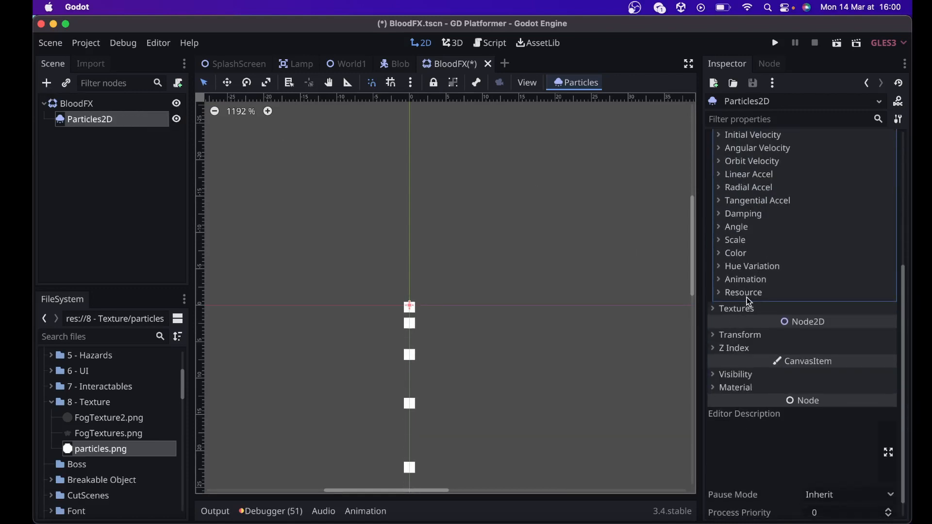
scroll(757, 293, "up", 9)
scroll(758, 293, "down", 5)
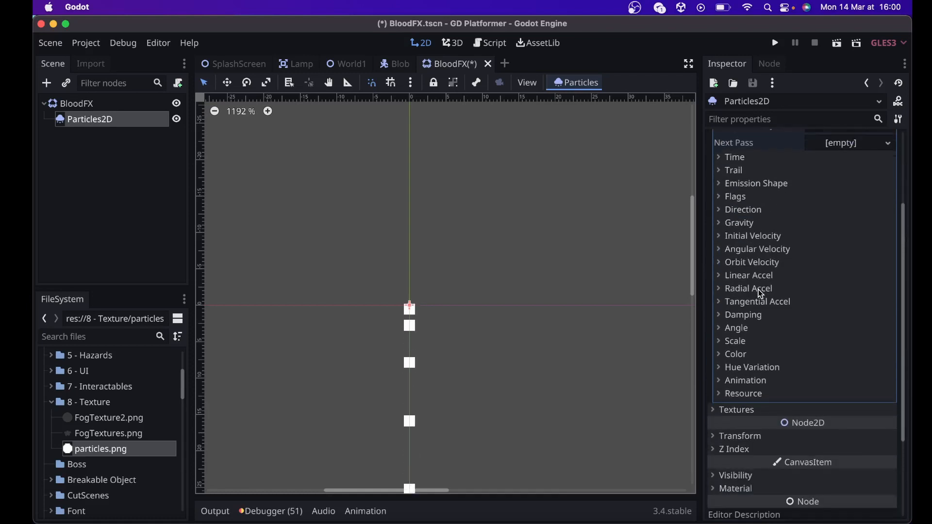
left_click(743, 409)
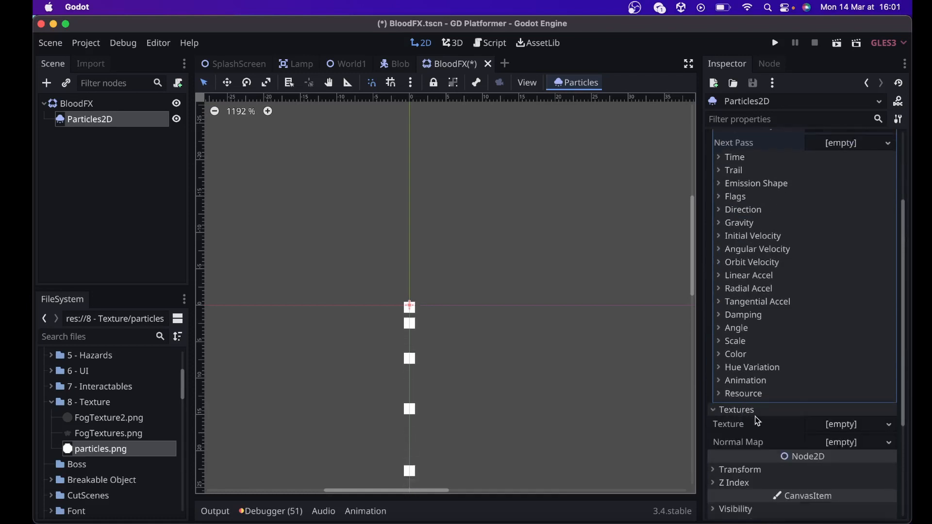
left_click_drag(78, 457, 830, 428)
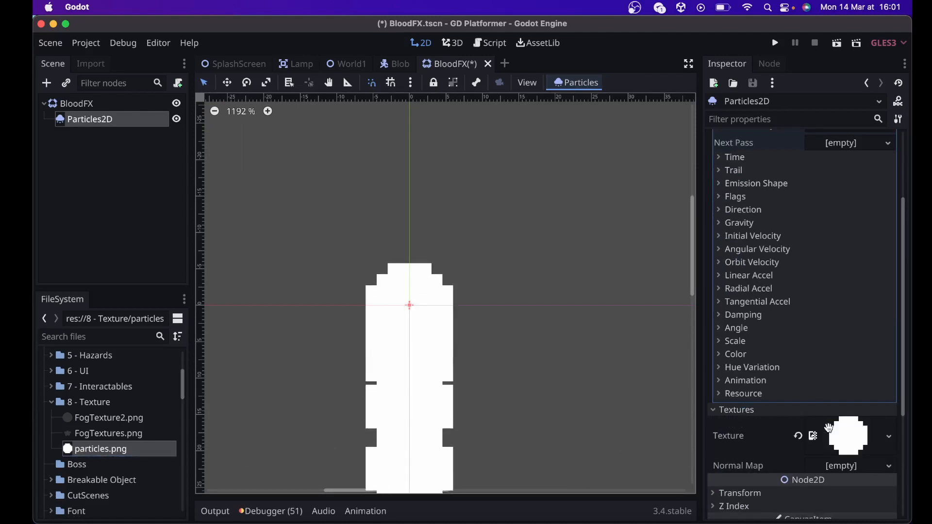
scroll(418, 349, "down", 5)
scroll(420, 350, "up", 1)
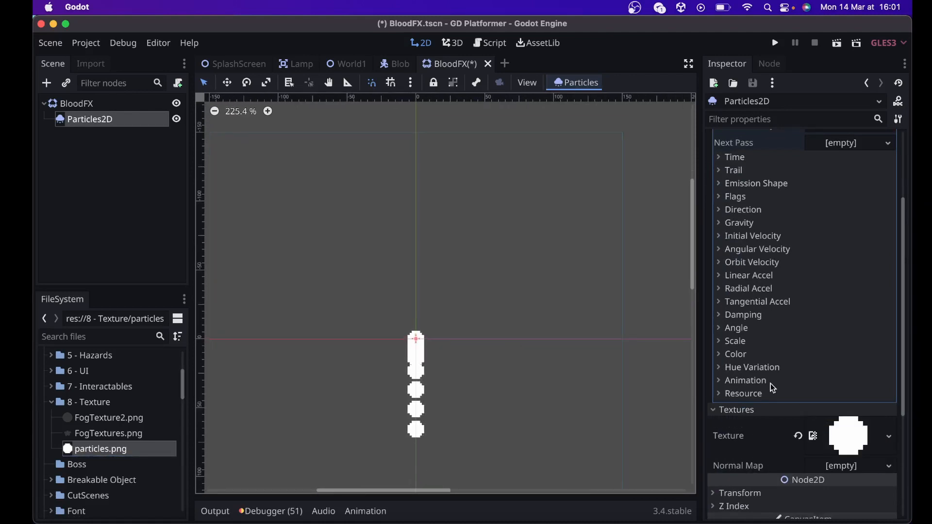
Set the Y gravity of the Particles2D process material to -50
scroll(778, 439, "down", 5)
scroll(786, 461, "up", 4)
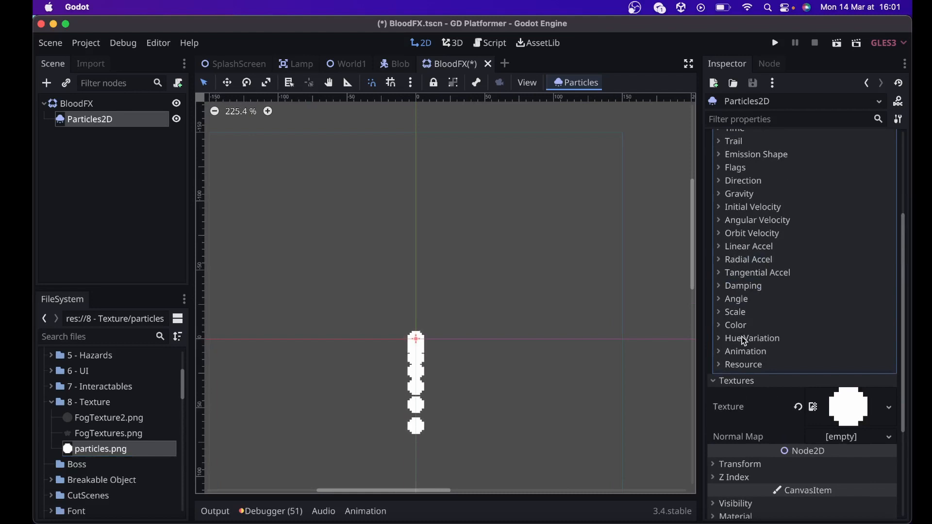
left_click(719, 198)
left_click(813, 220)
type("-10")
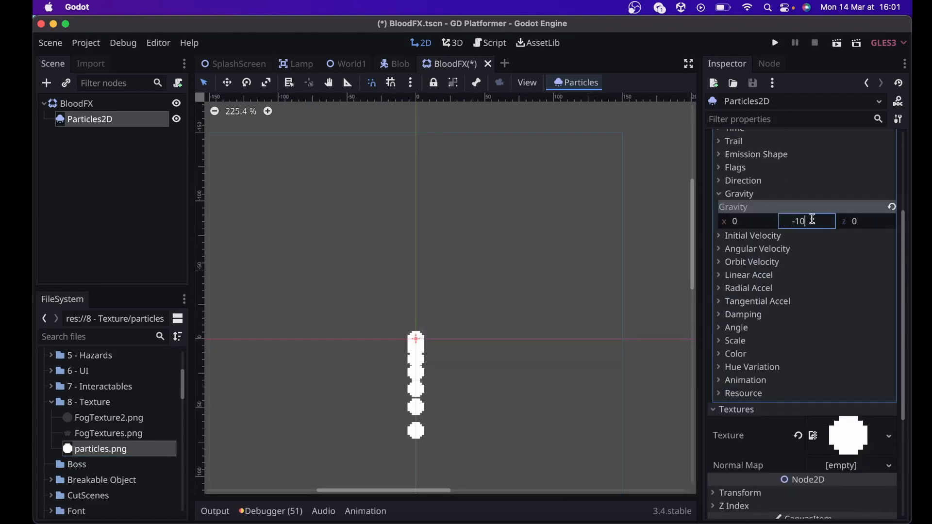
key("Return")
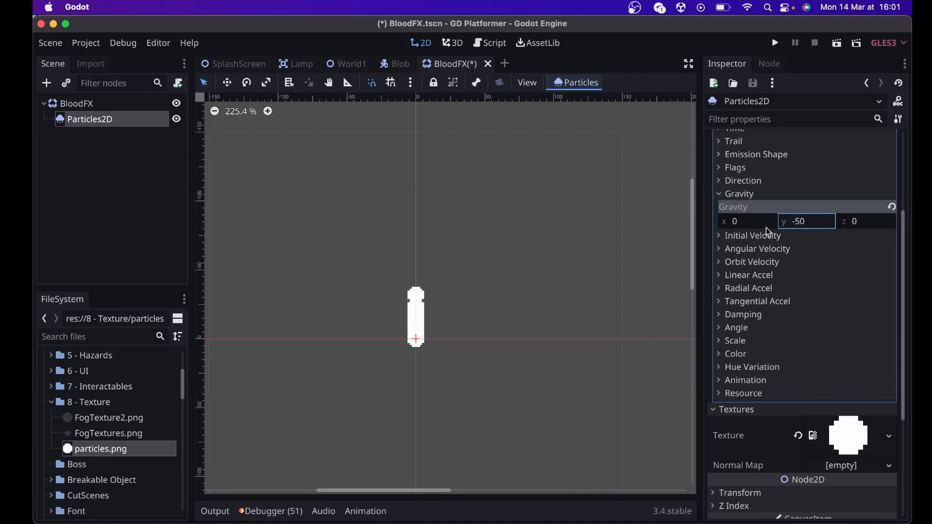
Expand the Drawing and Time properties of the Particles2D node and set its lifetime to 2
scroll(769, 287, "up", 3)
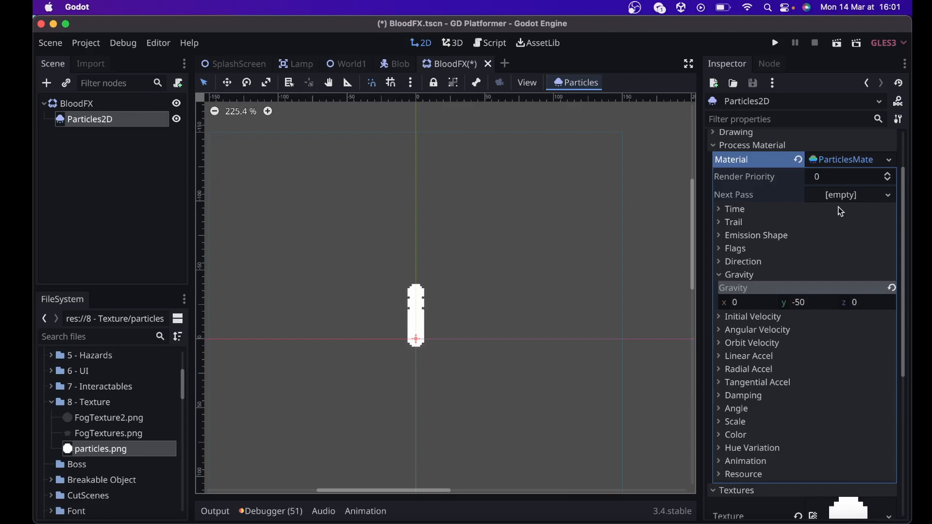
scroll(827, 274, "up", 3)
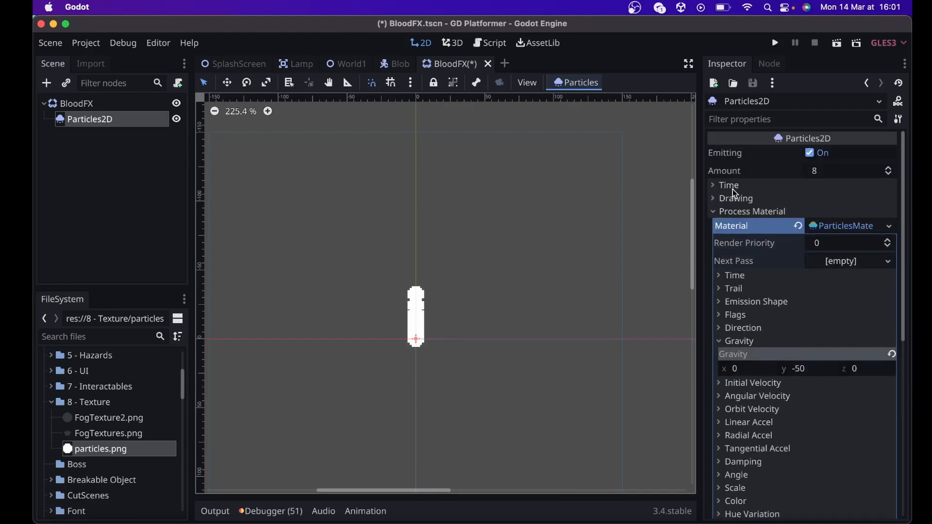
left_click(735, 199)
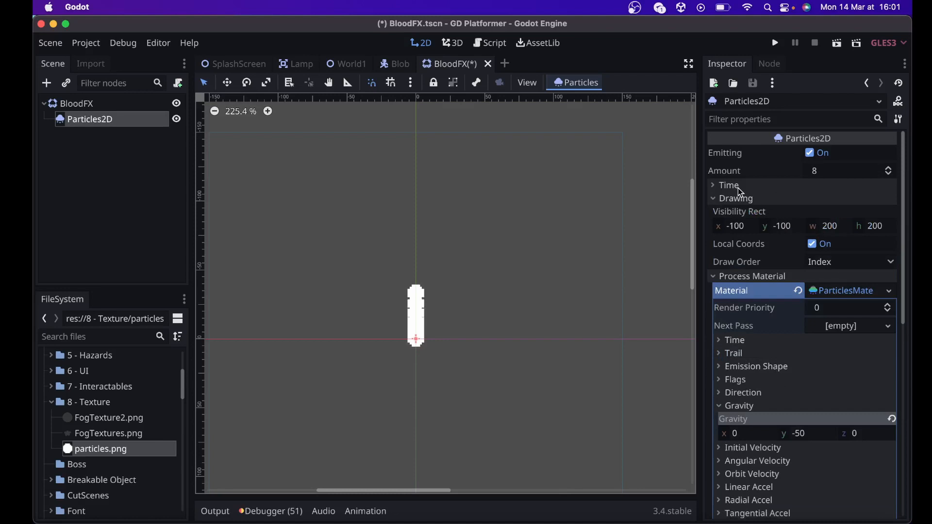
left_click(738, 189)
left_click(824, 201)
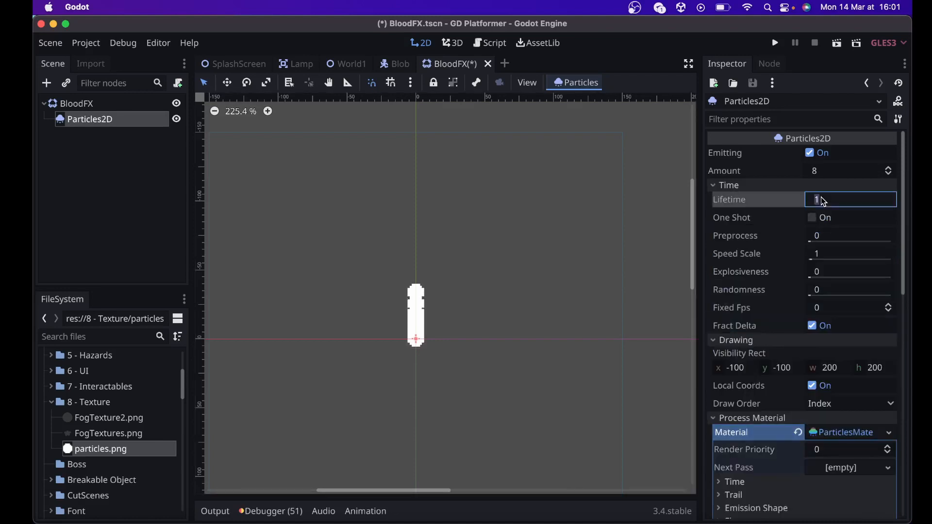
type("2")
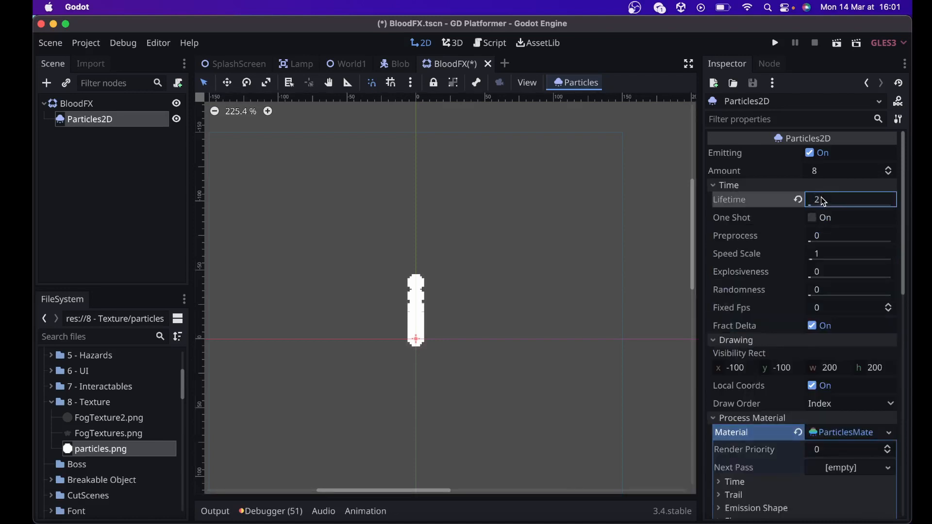
Set the explosiveness of the Particles2D node to 0.3 and its speed scale to 1.2
left_click(835, 271)
type("0.5")
key("Return")
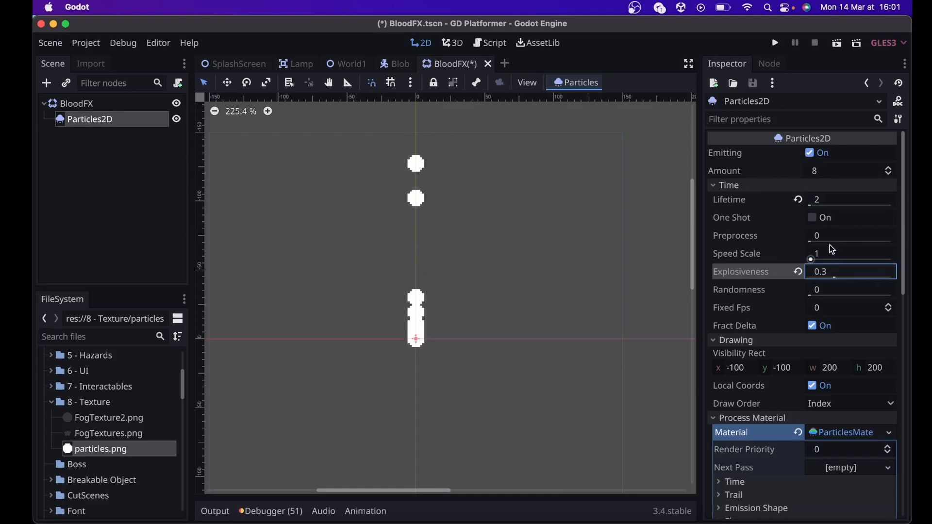
left_click(834, 254)
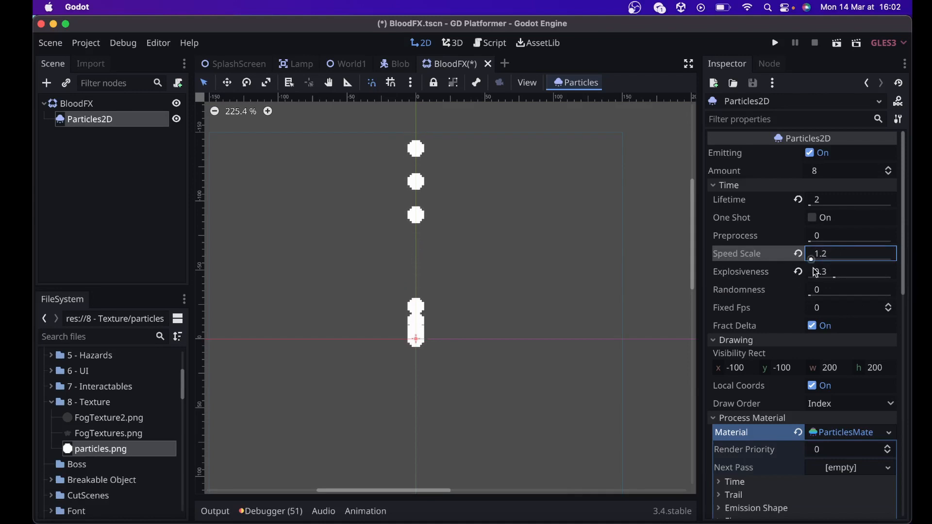
Set the fixed FPS of the Particles2D node to 60
scroll(795, 323, "down", 3)
left_click(838, 247)
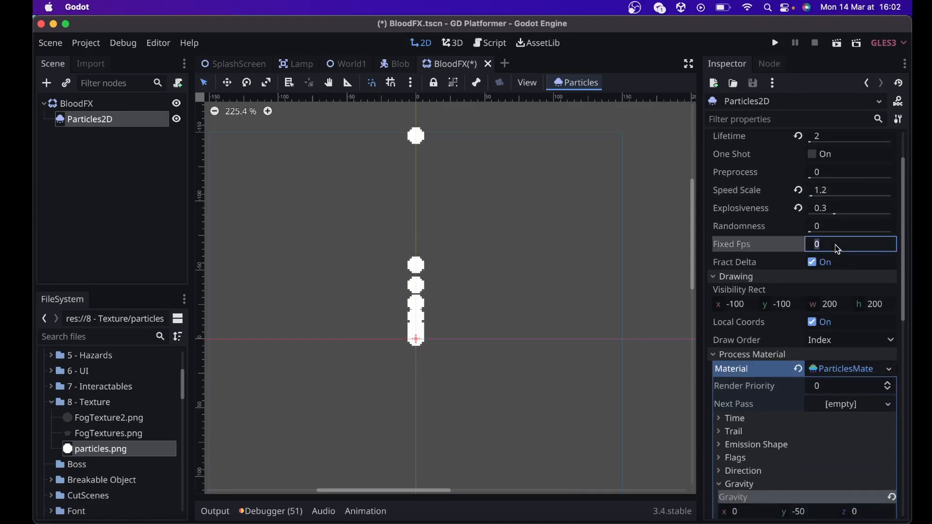
type("60")
key("Return")
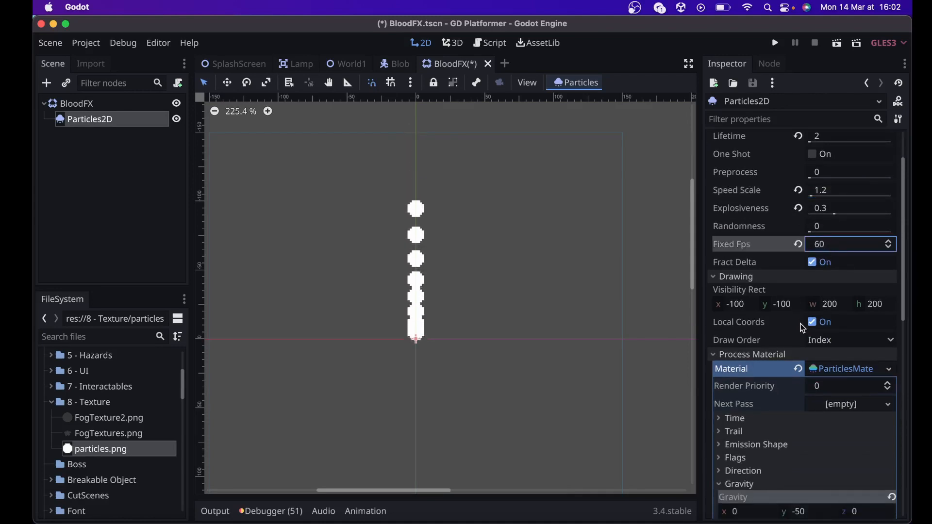
Expand the Flags and Emission Shape properties of the process material and change the emission shape to Ring
scroll(799, 334, "down", 1)
scroll(799, 333, "down", 12)
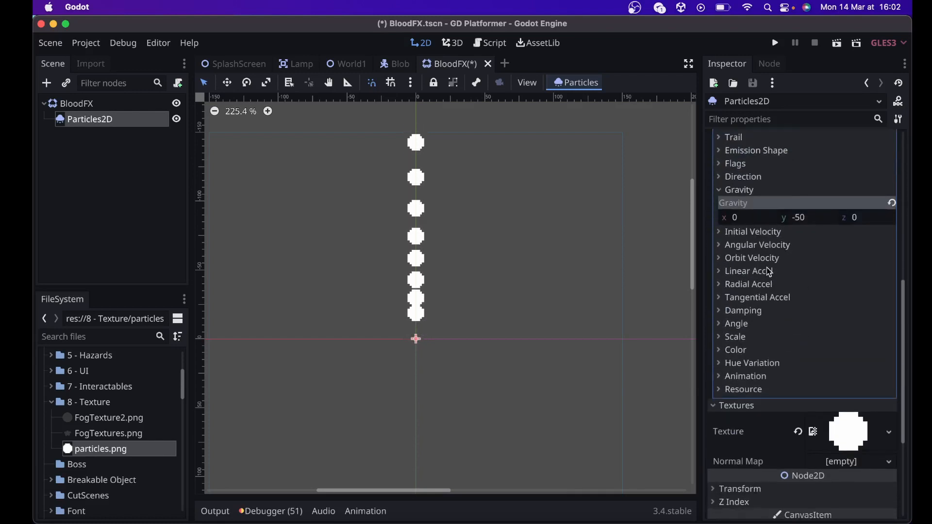
scroll(747, 296, "up", 4)
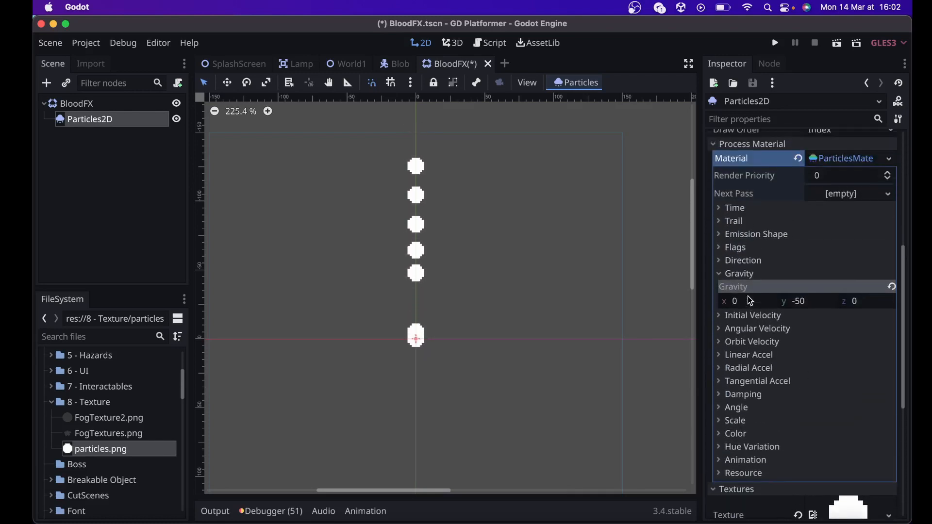
left_click(723, 247)
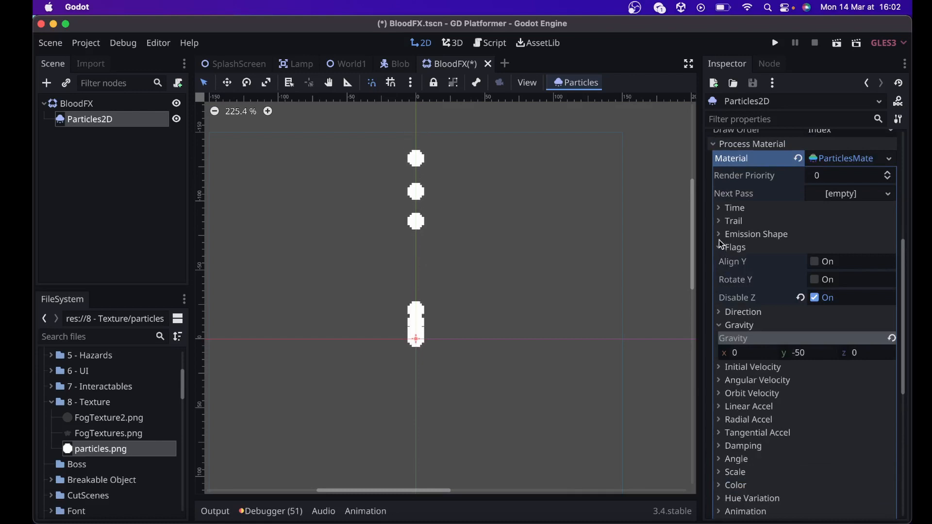
left_click(720, 236)
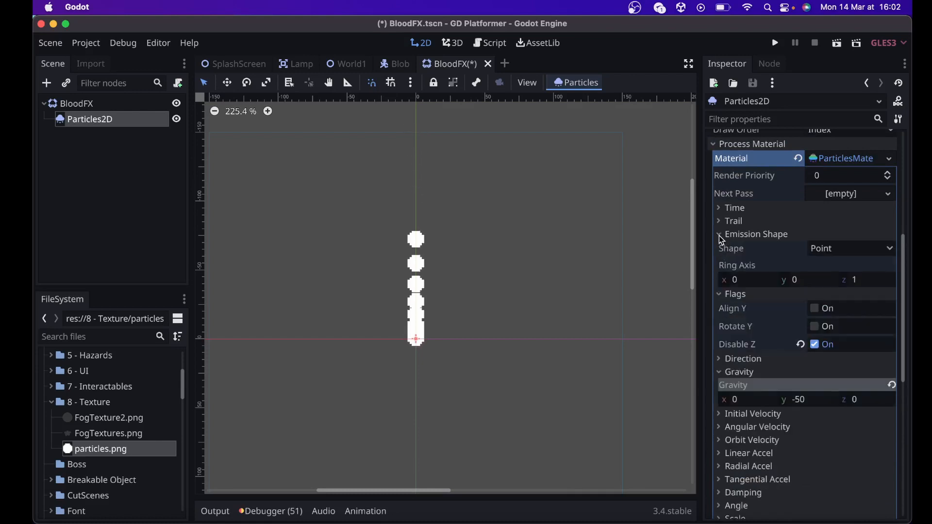
left_click(830, 253)
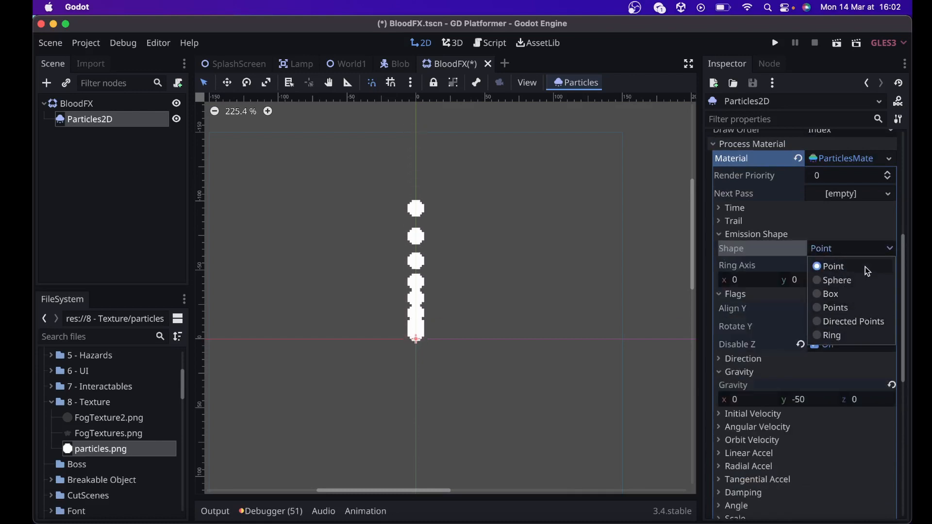
left_click(857, 339)
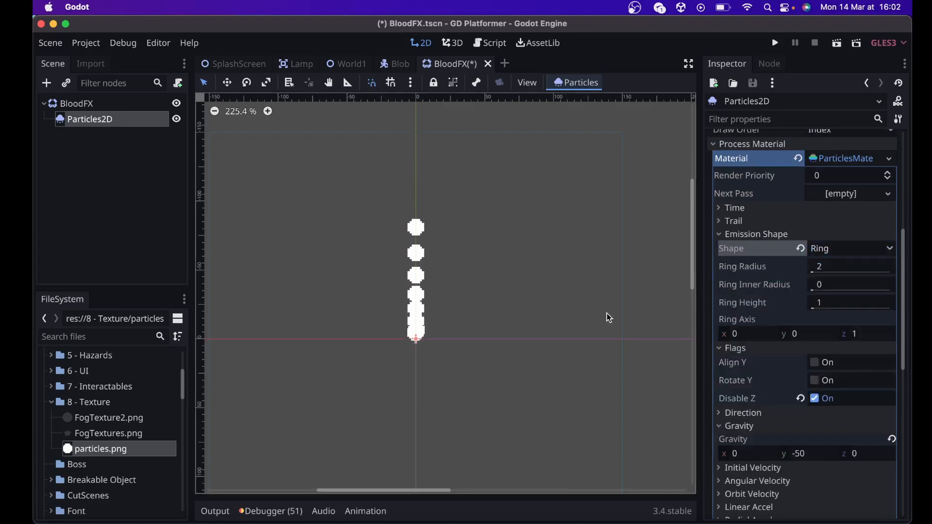
Try a ring radius of 200 for the process material's emission shape
scroll(575, 322, "down", 4)
scroll(575, 322, "up", 3)
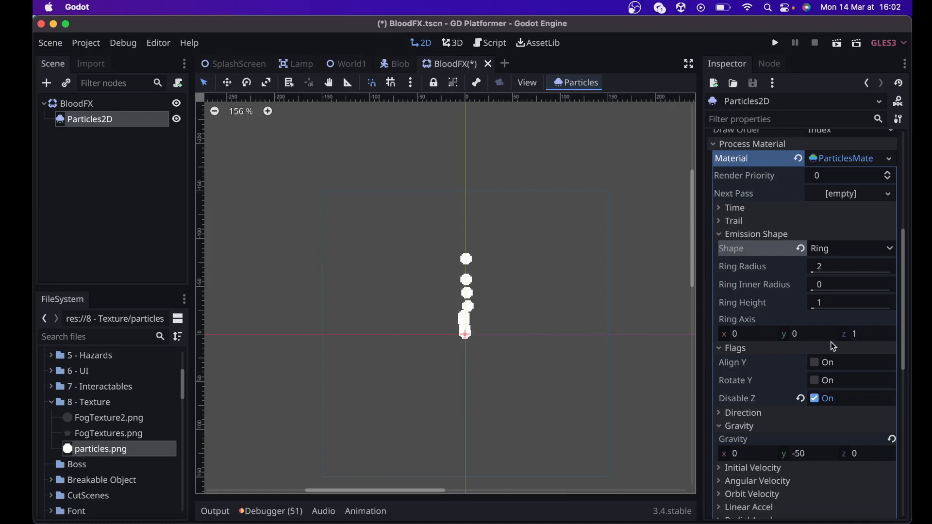
left_click(751, 334)
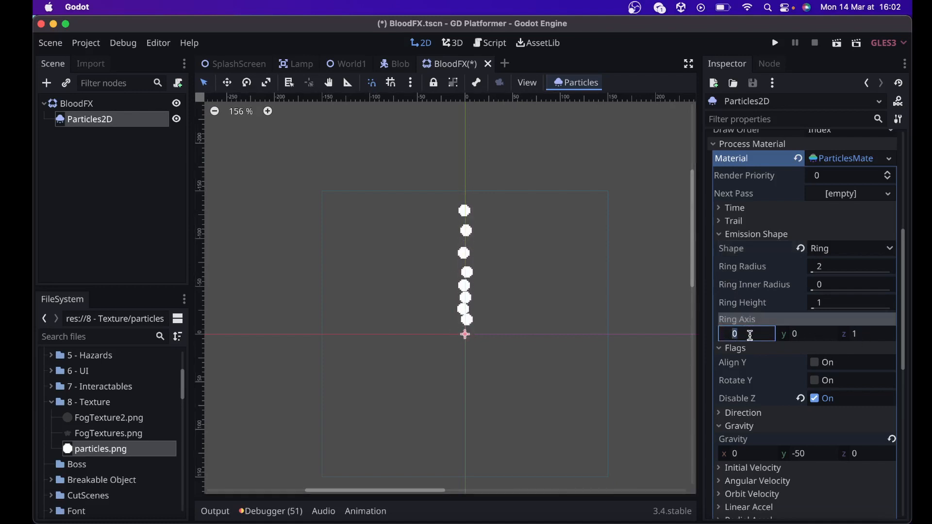
left_click(816, 272)
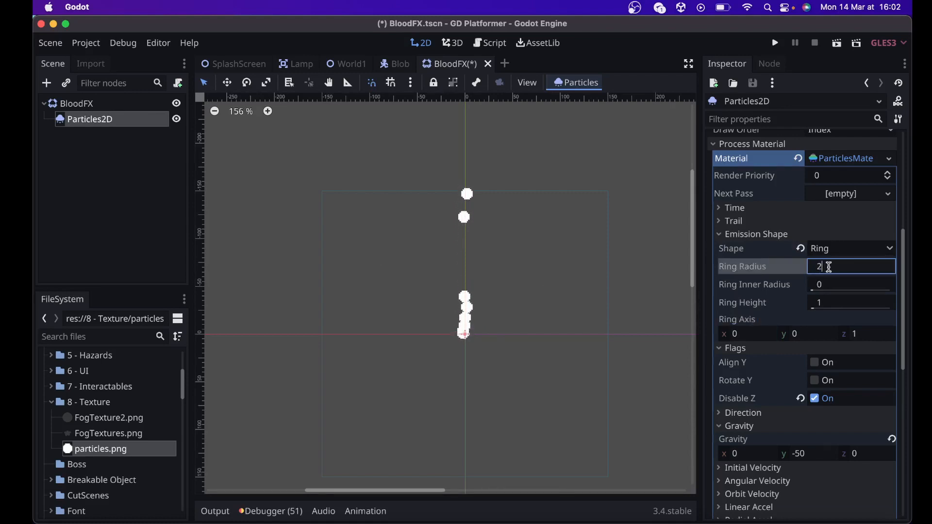
type("20")
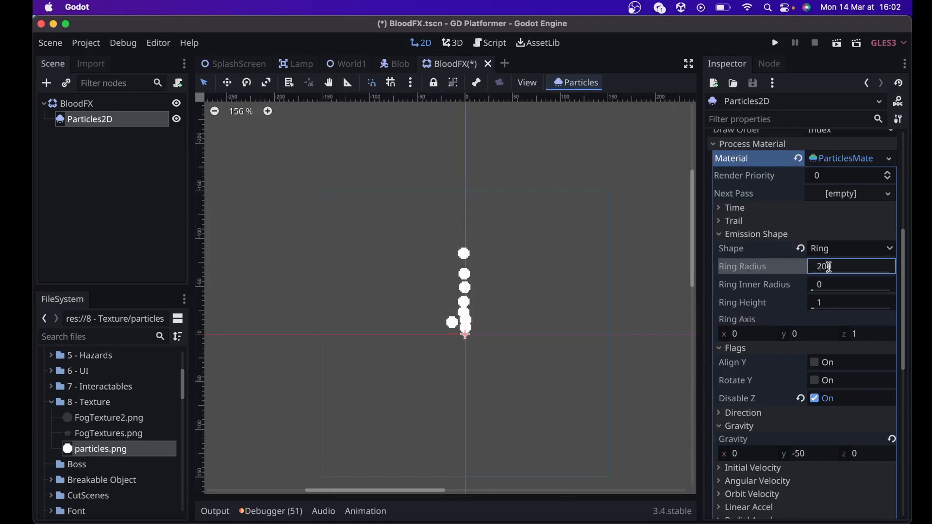
type("0")
key("Return")
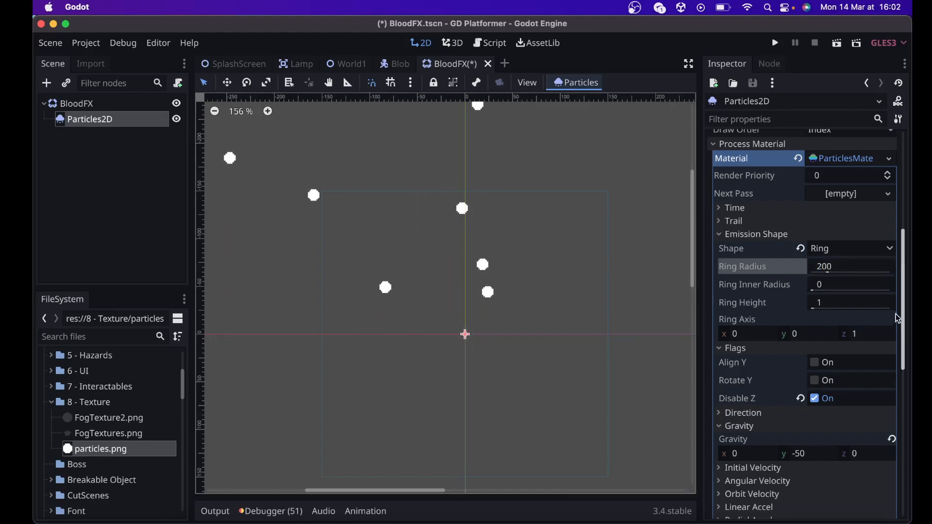
Set the ring radius of the emission shape to 20
left_click(839, 266)
type("20")
key("Return")
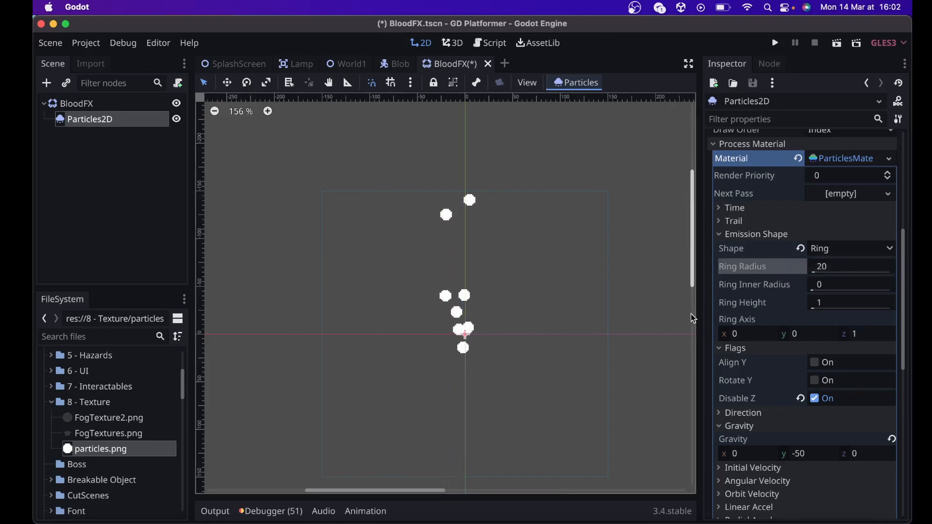
Try a ring inner radius of 50 for the emission shape and reset it to 0
left_click(842, 284)
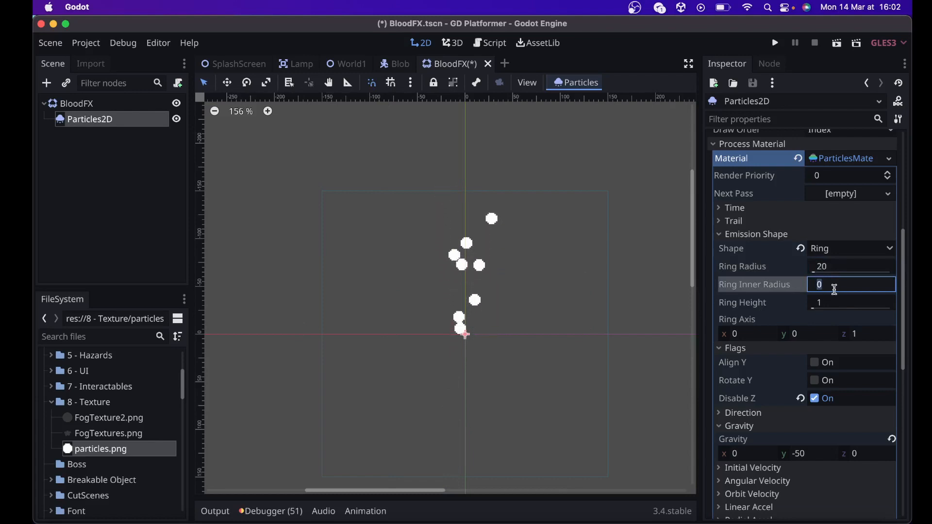
type("50")
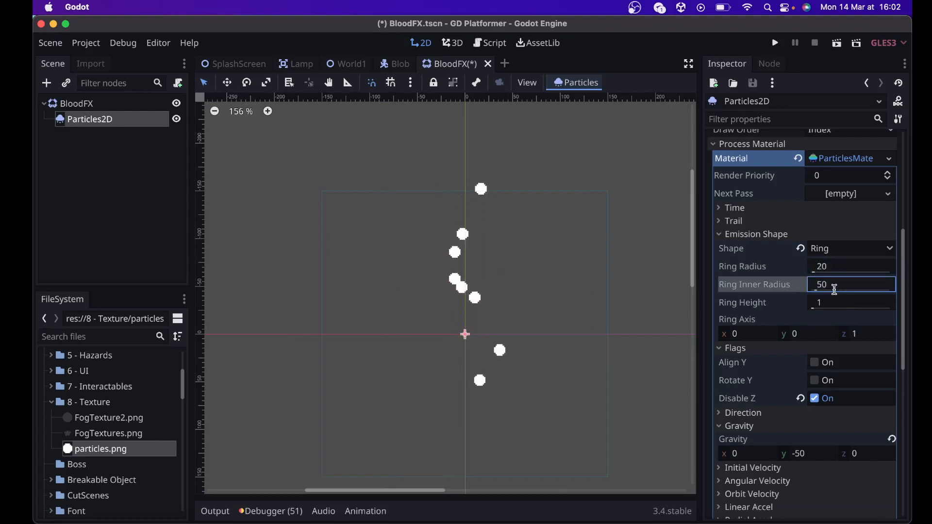
key("Return")
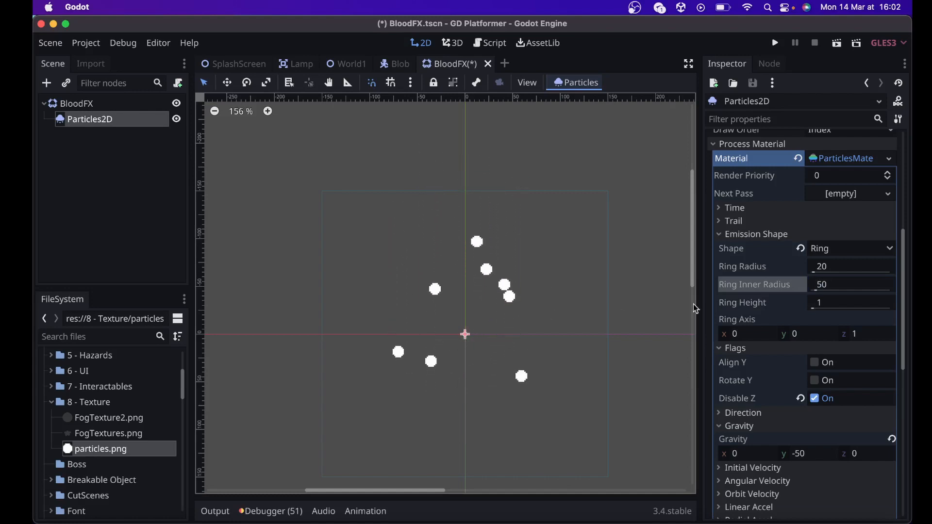
left_click(833, 294)
key("Return")
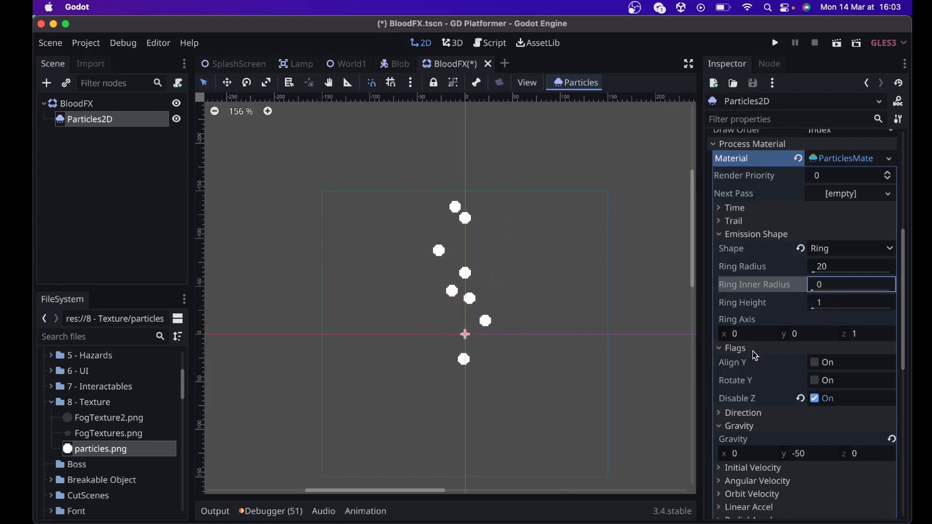
Expand the Direction properties of the process material and set the spread to 180
scroll(815, 386, "down", 2)
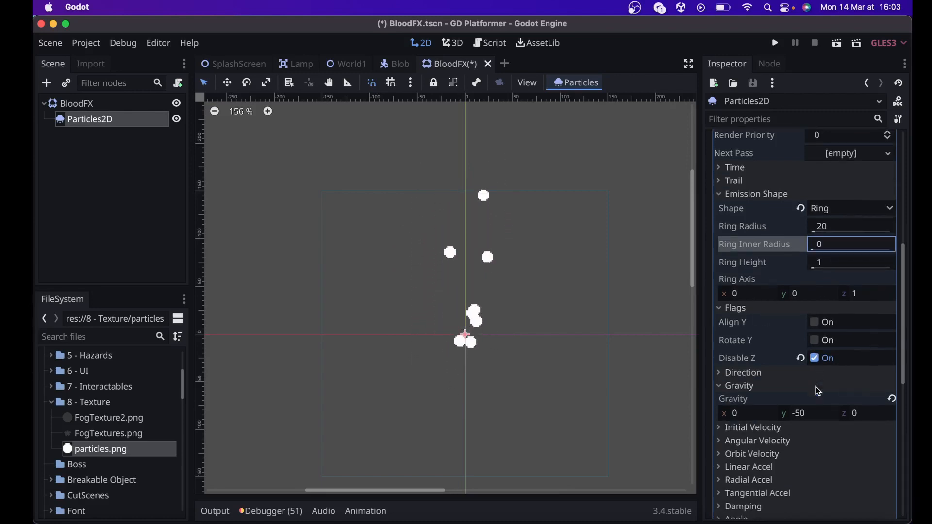
left_click(773, 374)
scroll(786, 394, "down", 1)
scroll(784, 390, "down", 2)
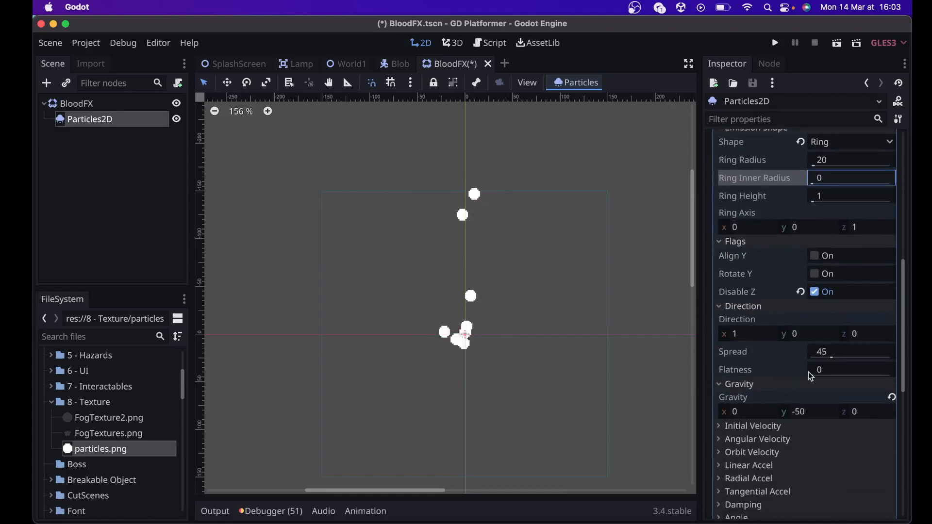
left_click(838, 349)
type("180")
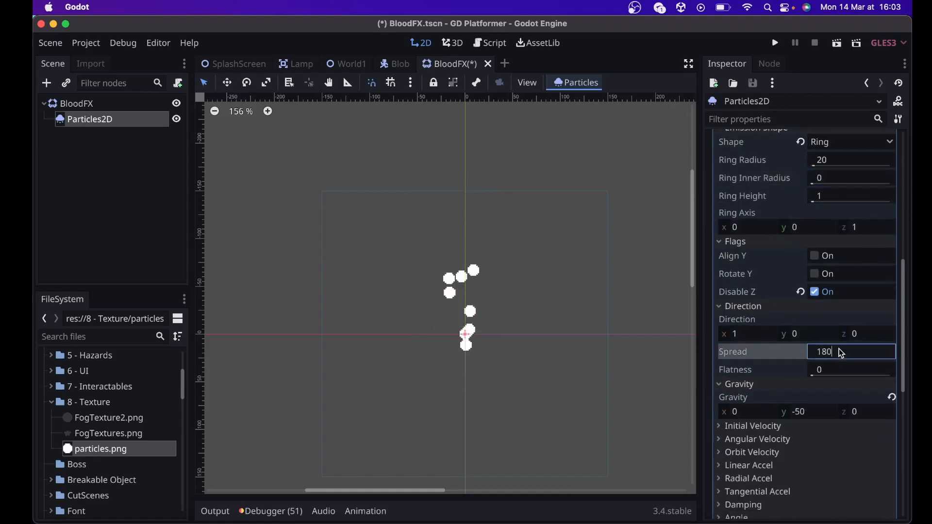
key("Return")
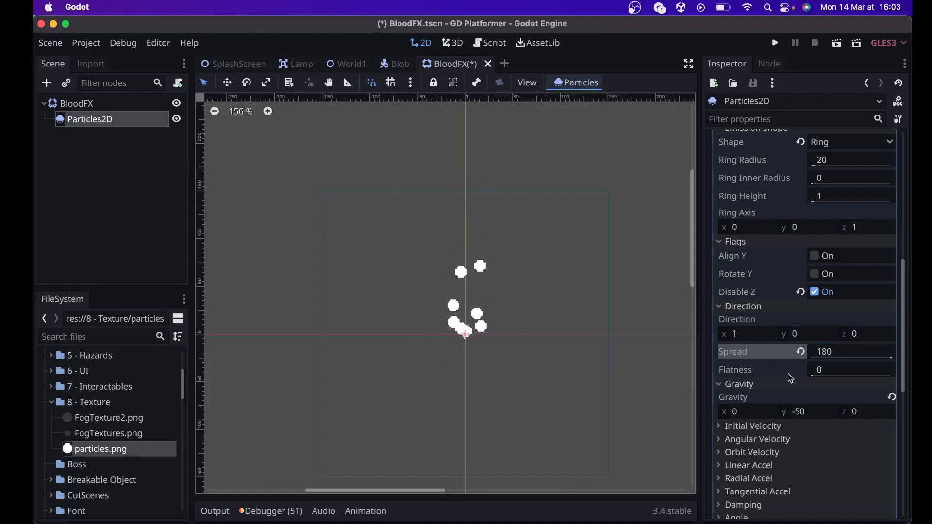
Set the Z gravity of the process material to 40
scroll(776, 378, "down", 3)
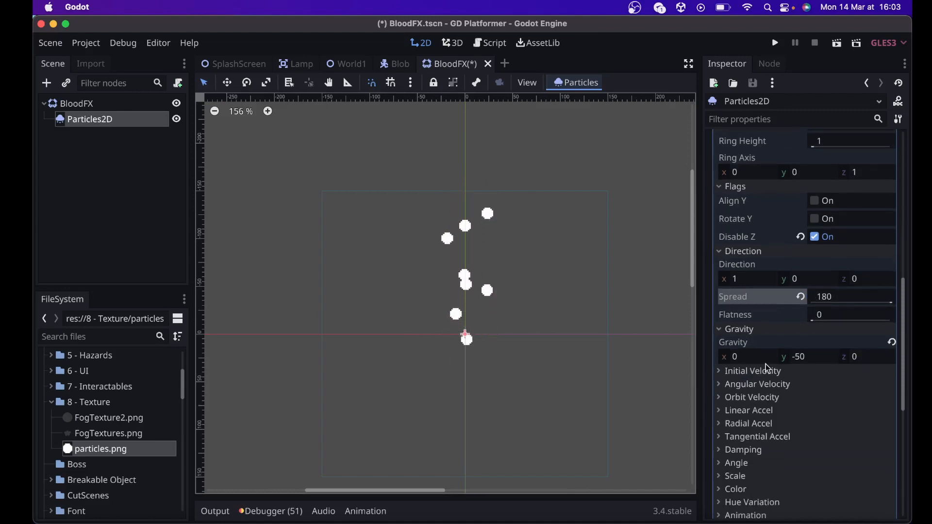
left_click(857, 357)
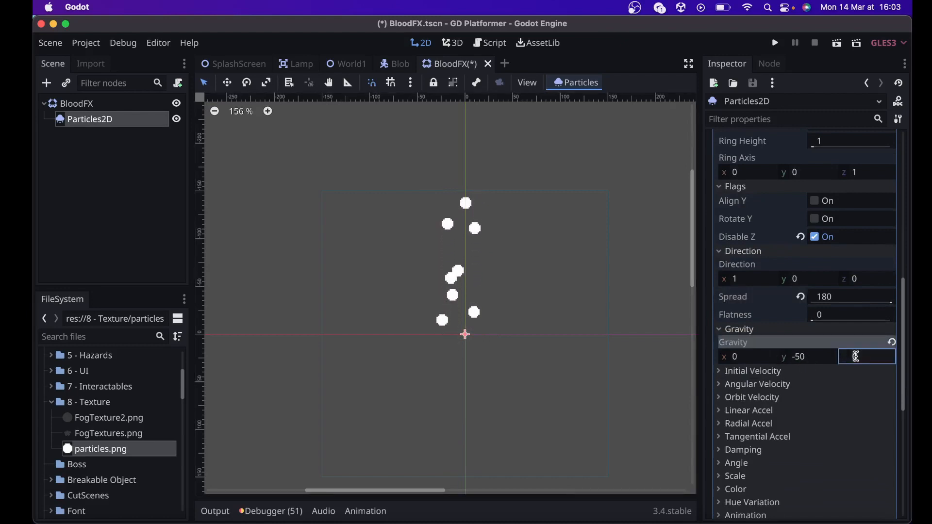
type("40")
key("Return")
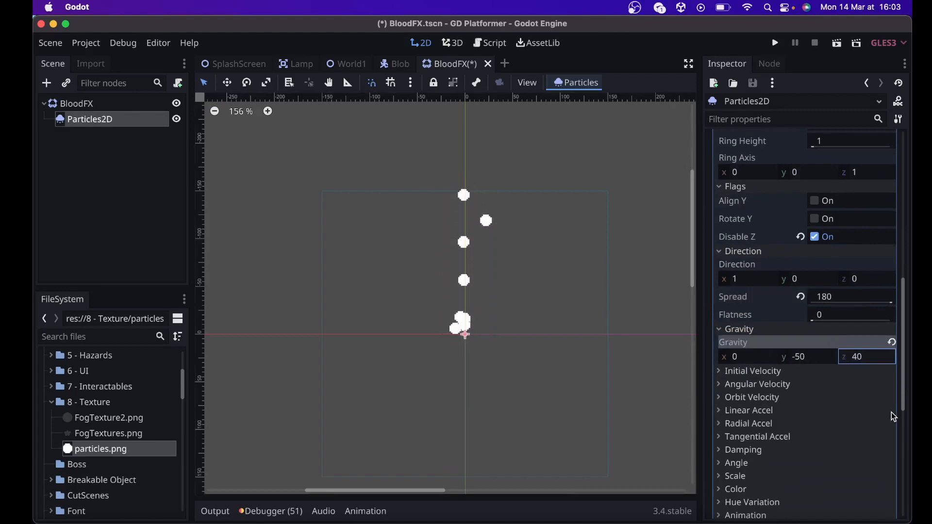
Try an X gravity of 20 for the process material
left_click(760, 357)
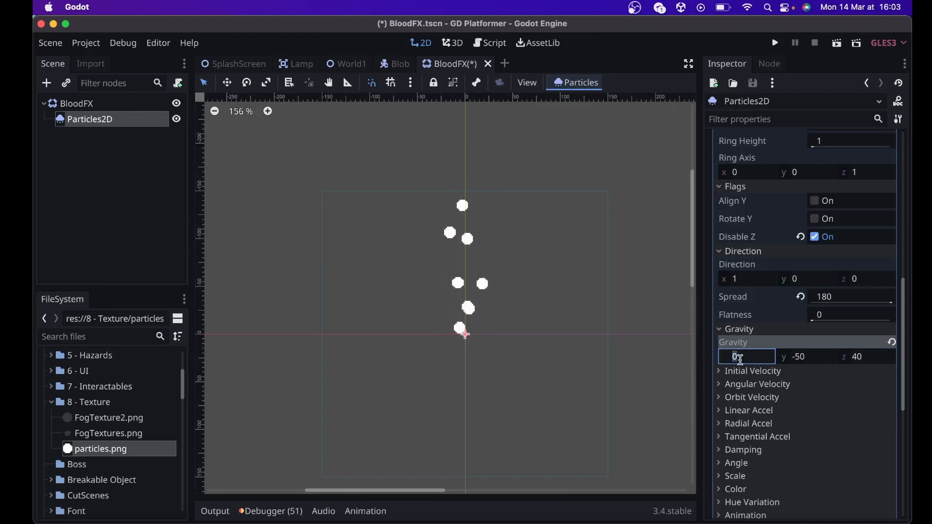
type("20")
key("Return")
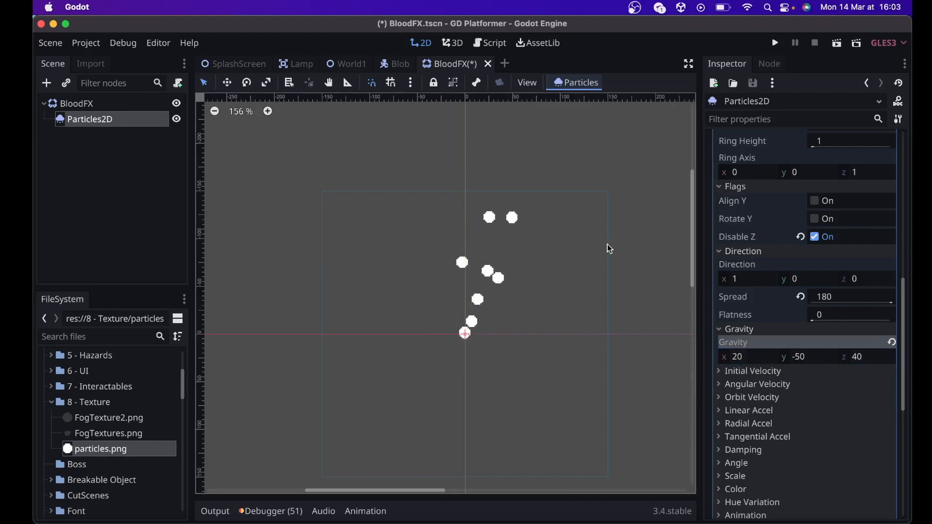
Set the X gravity of the process material to 2
left_click(747, 360)
type("5")
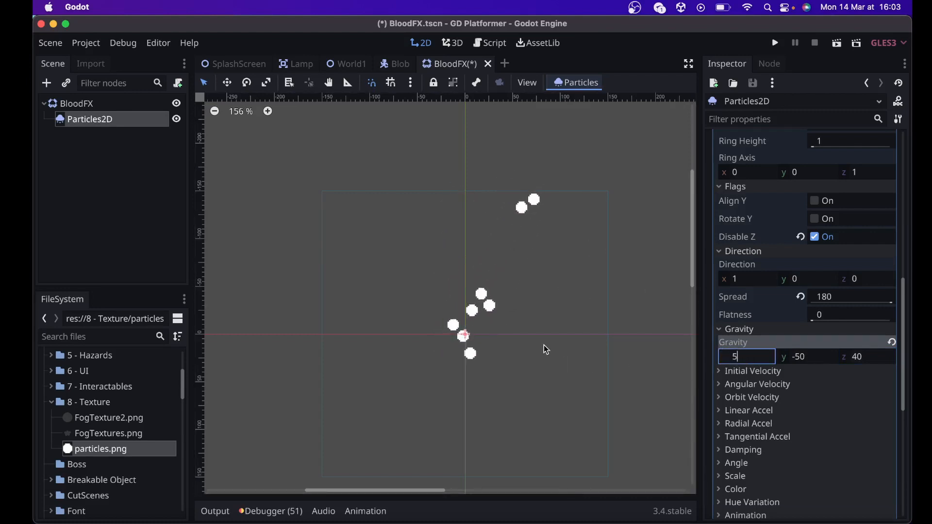
key("BackSpace")
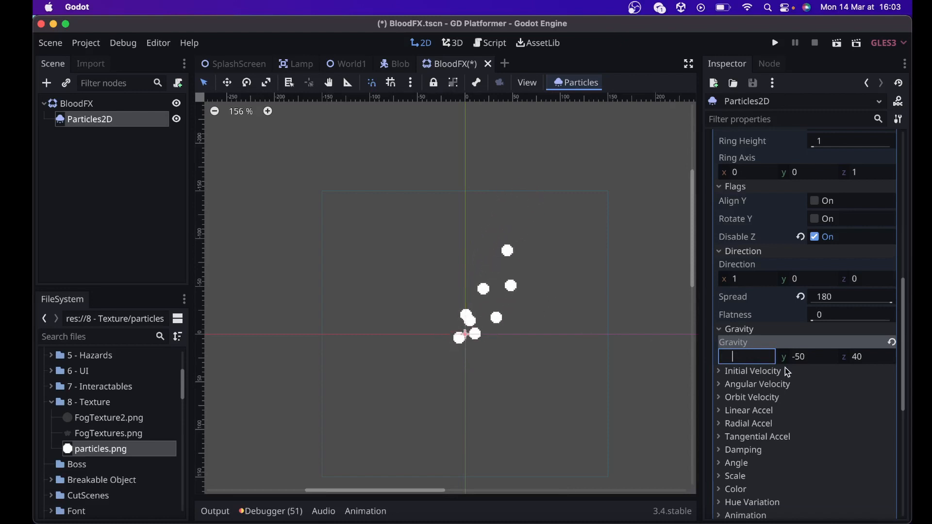
type("2")
key("Return")
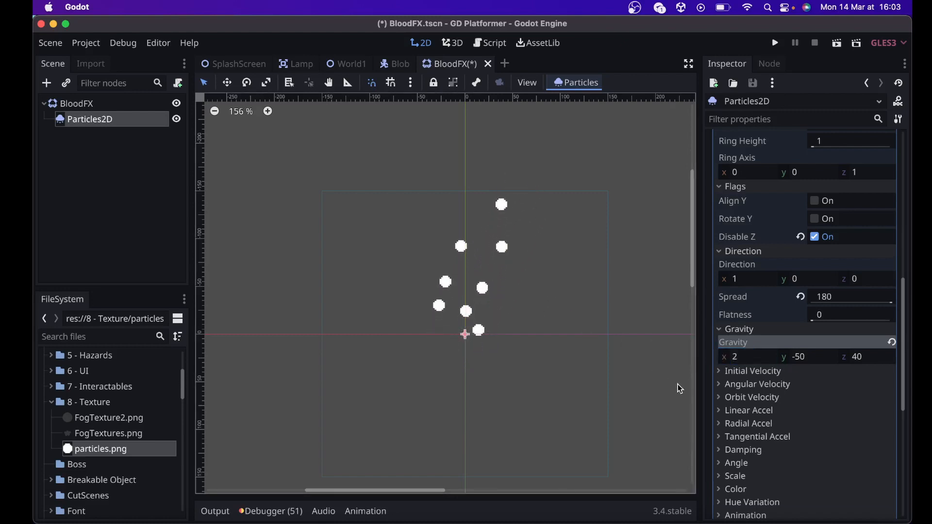
Assign a new GradientTexture to the process material's color ramp, create a new Gradient in it and open it for editing
scroll(749, 369, "down", 5)
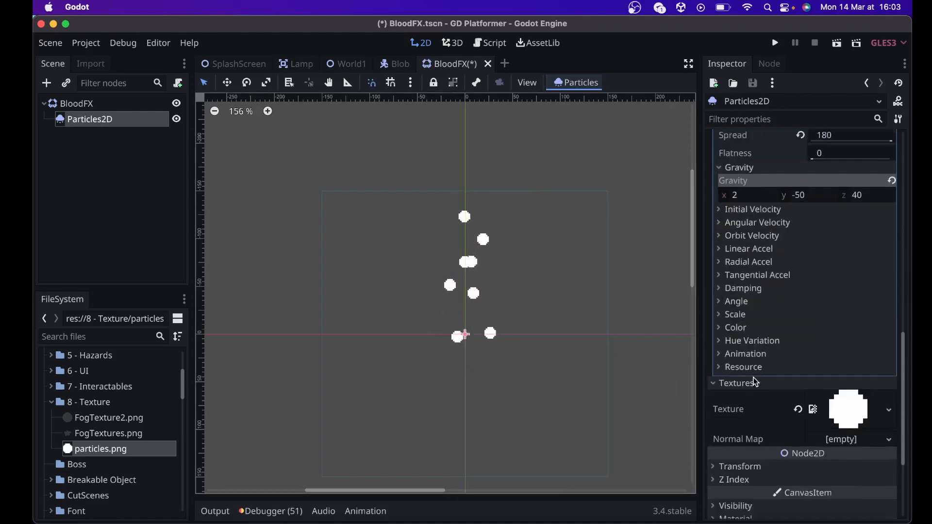
left_click(732, 319)
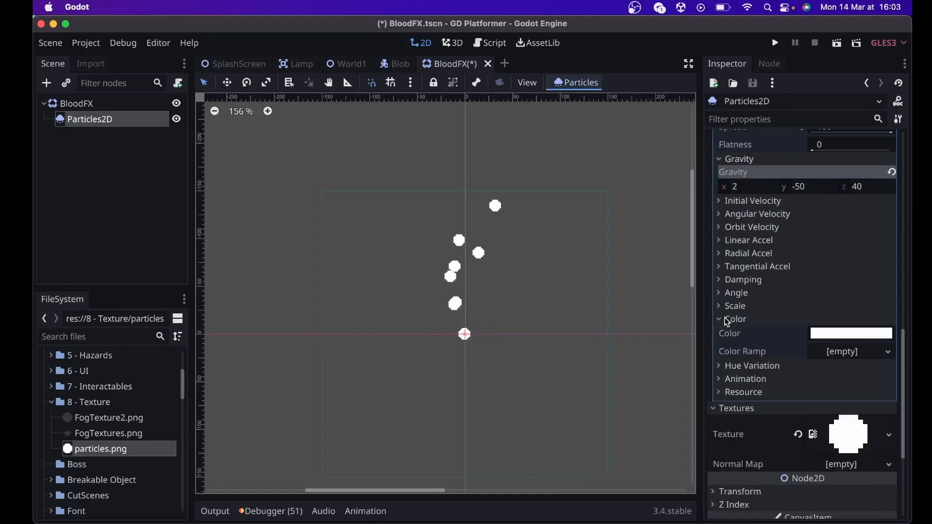
left_click(848, 352)
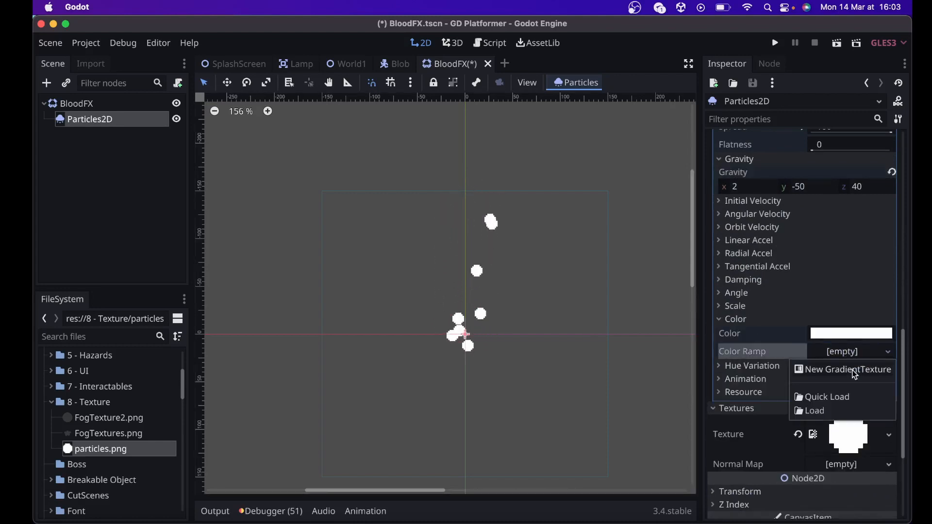
left_click(855, 374)
left_click(848, 359)
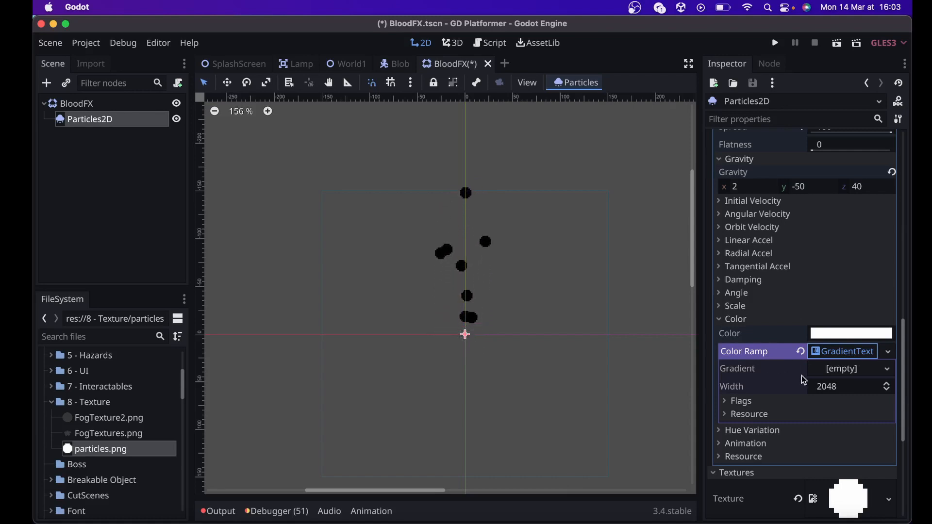
left_click(847, 371)
left_click(854, 388)
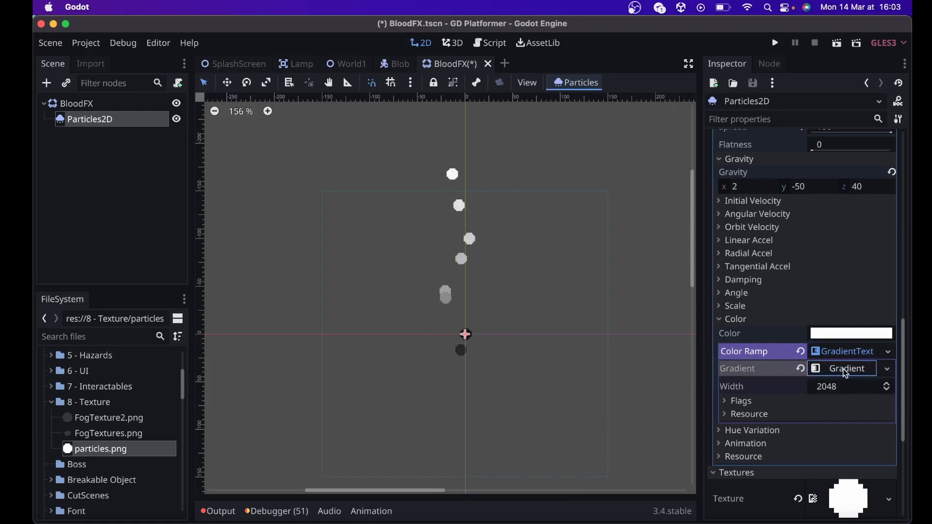
left_click(843, 369)
scroll(777, 388, "down", 3)
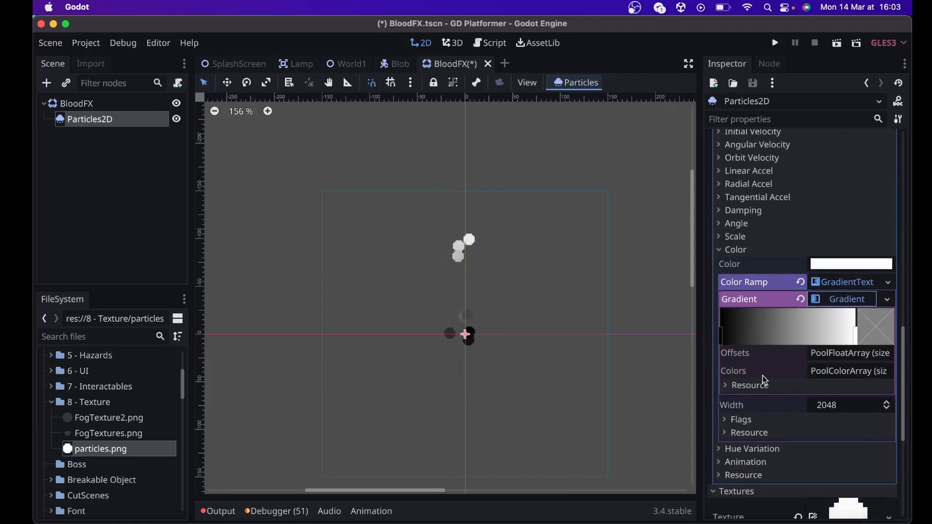
Set the gradient's start stop to the orange colour cc8f06
left_click(722, 334)
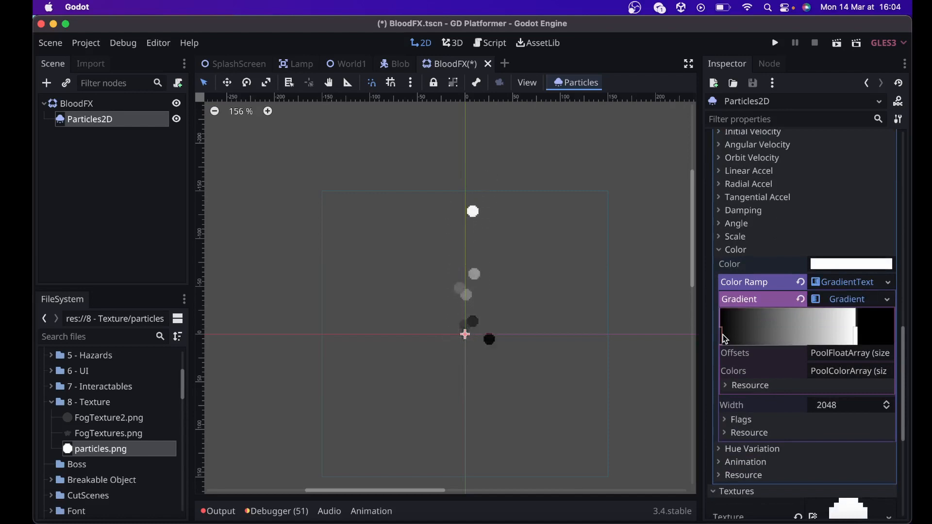
double_click(722, 335)
left_click(883, 100)
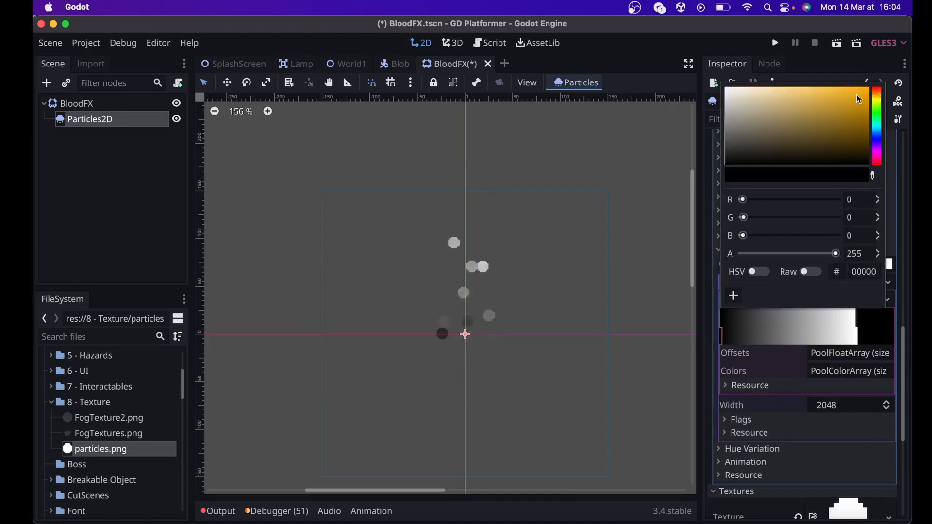
left_click_drag(856, 94, 864, 103)
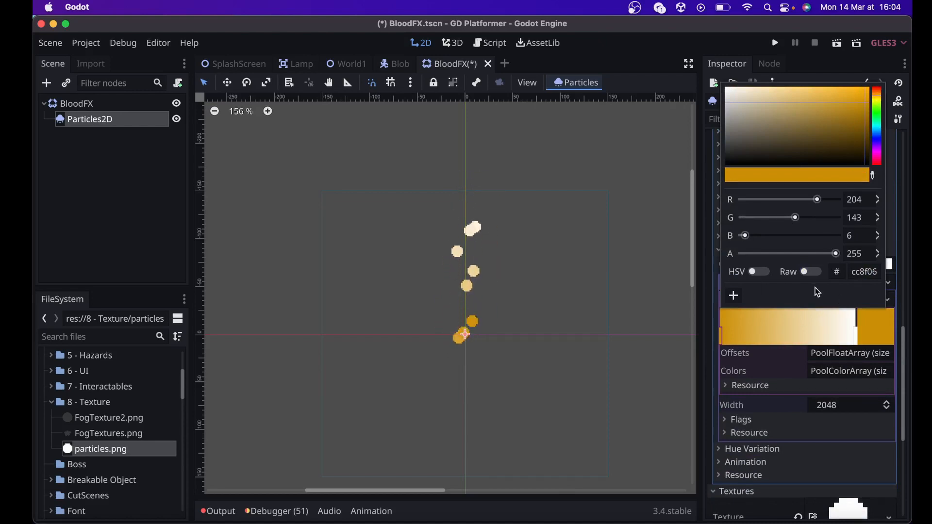
Add a stop near the middle of the gradient, colour it red-orange (R 194, G 60, B 10) and shift it slightly toward the start
left_click(790, 330)
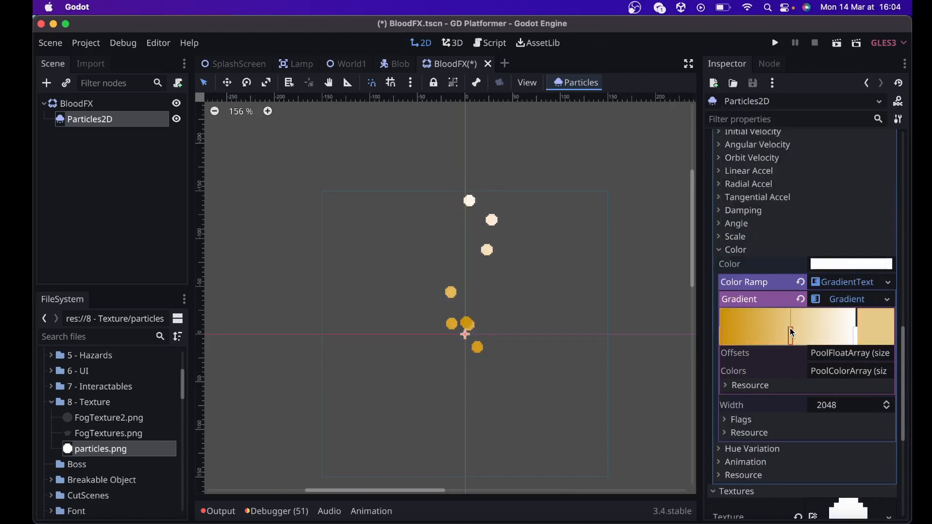
double_click(790, 330)
left_click_drag(843, 86, 881, 95)
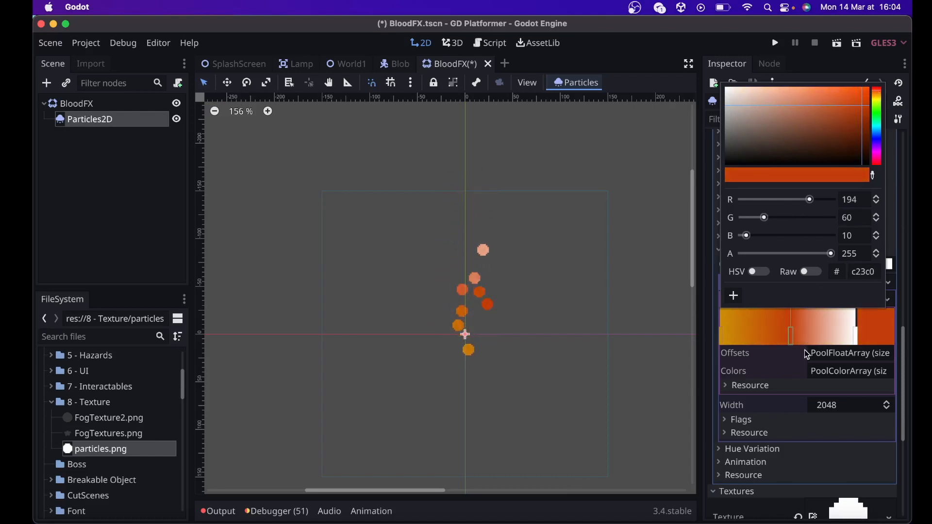
left_click(779, 374)
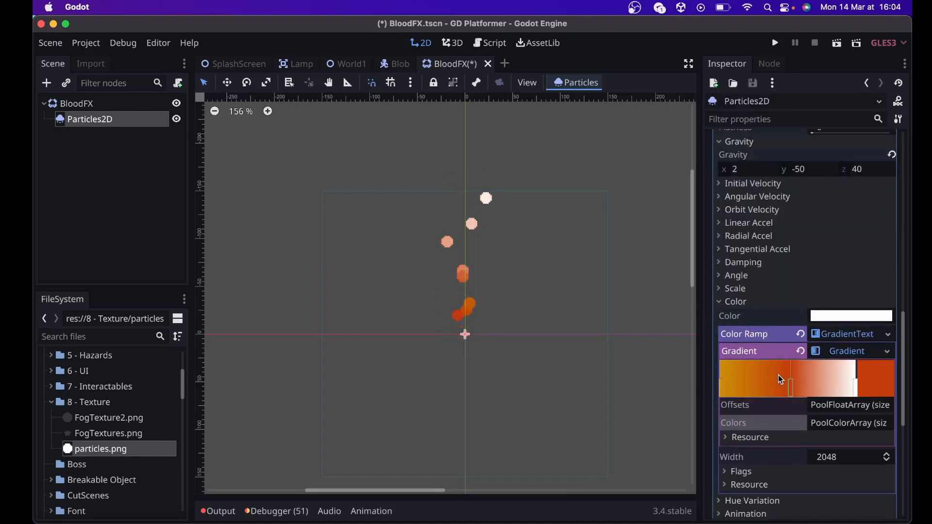
scroll(778, 375, "down", 5)
scroll(778, 374, "up", 5)
scroll(779, 374, "down", 3)
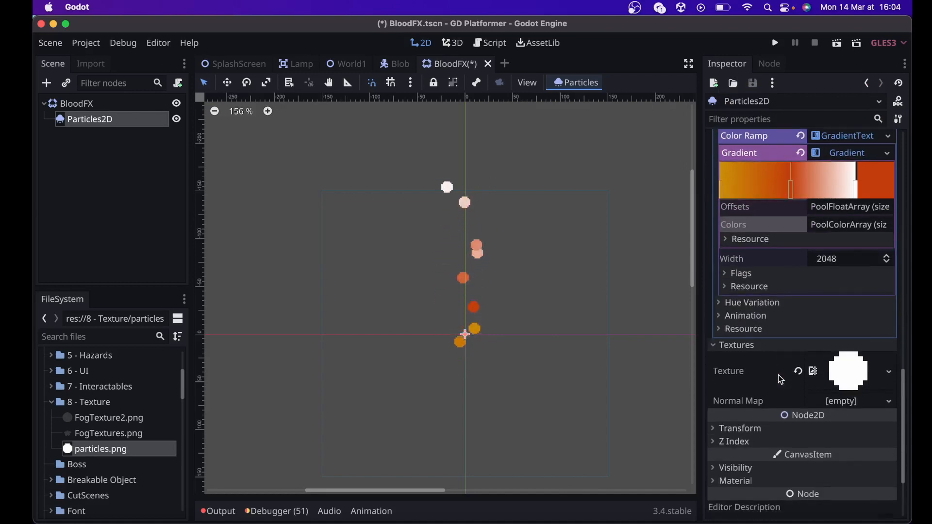
scroll(778, 375, "up", 5)
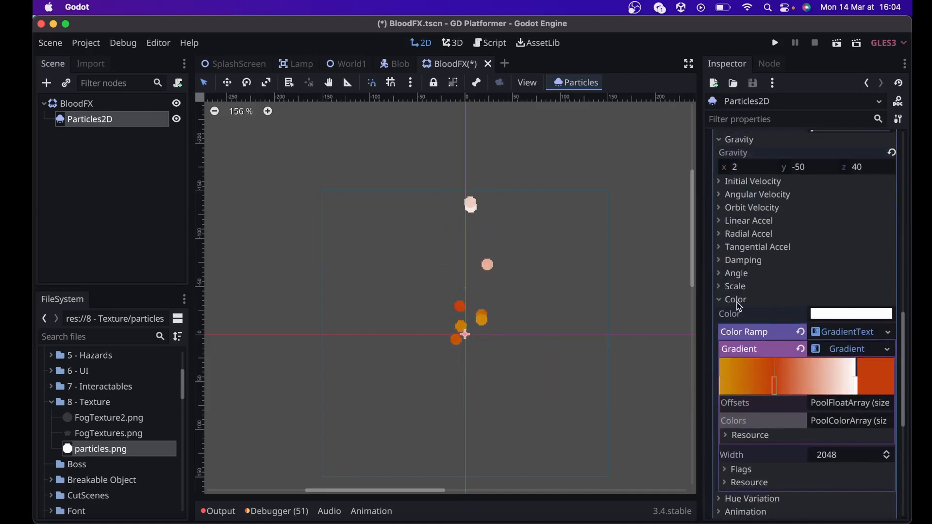
Assign a new CurveTexture as the particles' scale curve and place start and end points rising from about 0.35 to 1
left_click(726, 288)
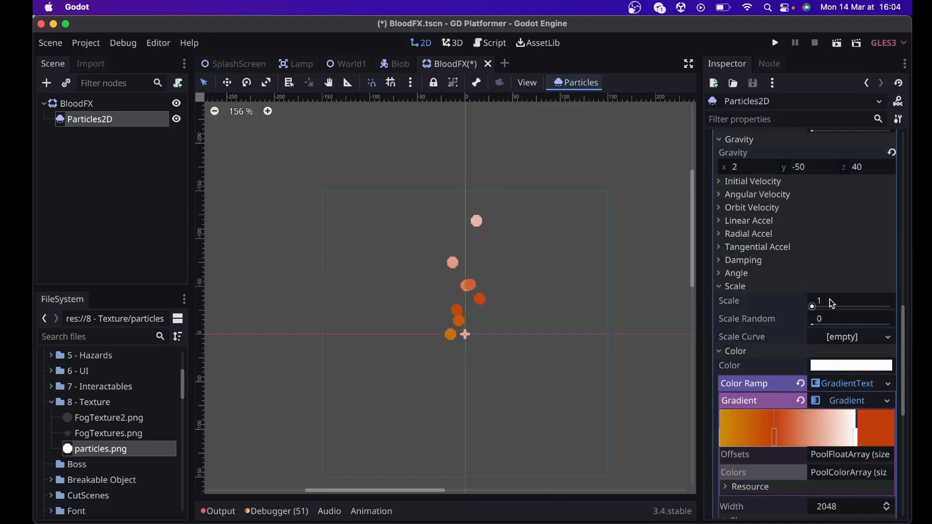
left_click(857, 338)
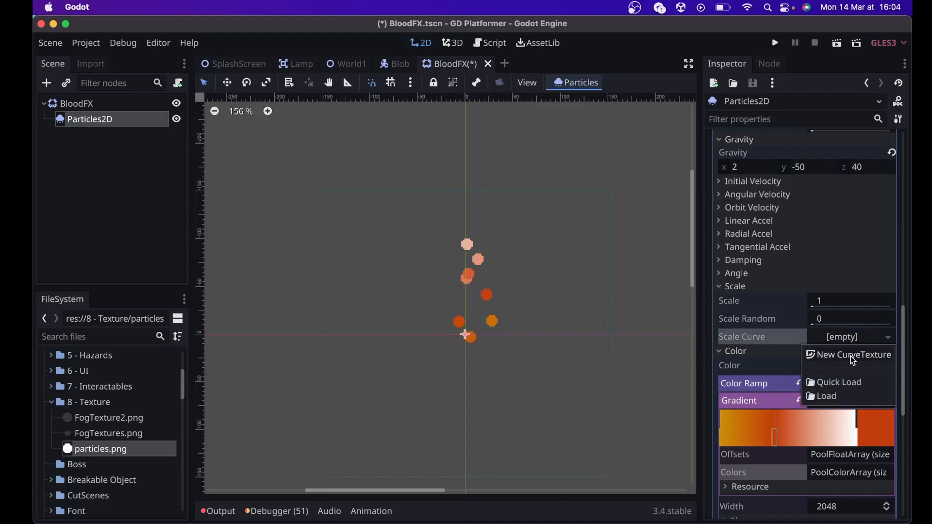
left_click(851, 356)
left_click(845, 339)
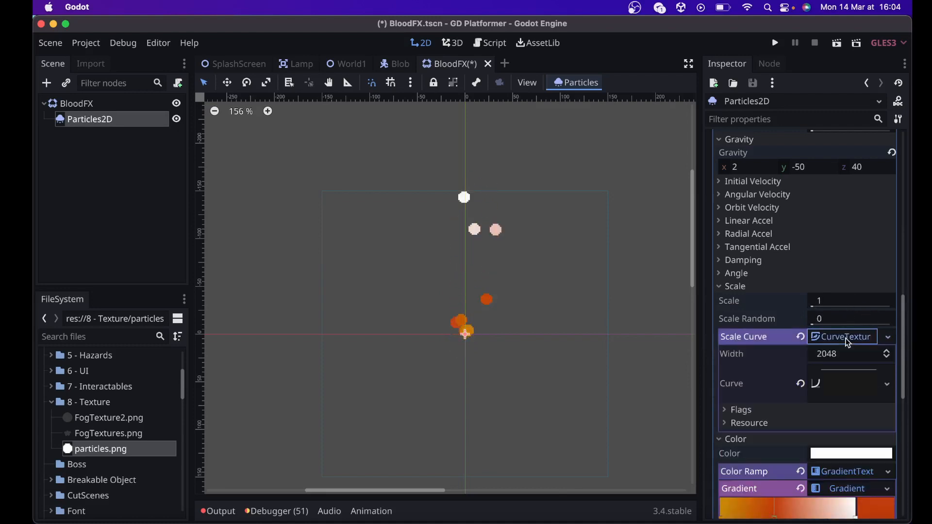
left_click(844, 376)
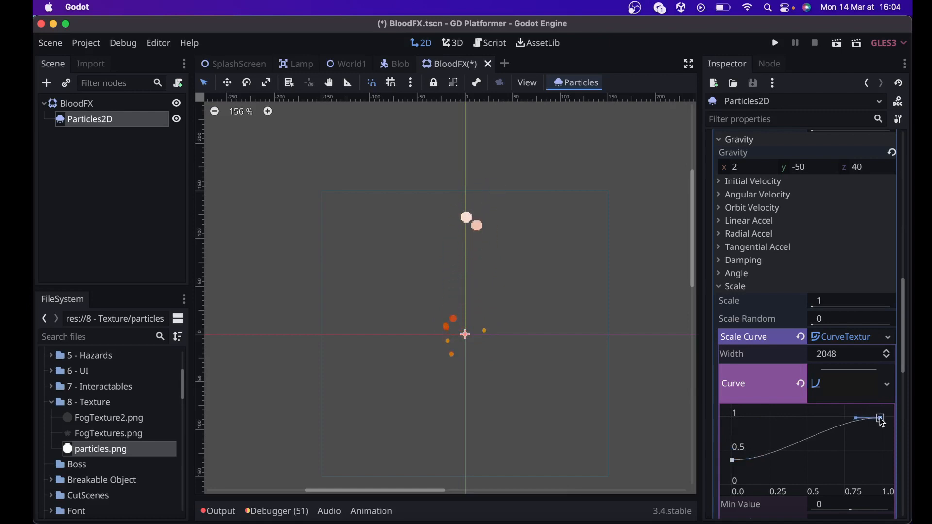
Add a middle point to the scale curve and shape it to rise from about 0.2 through 0.5 to about 0.8
right_click(806, 440)
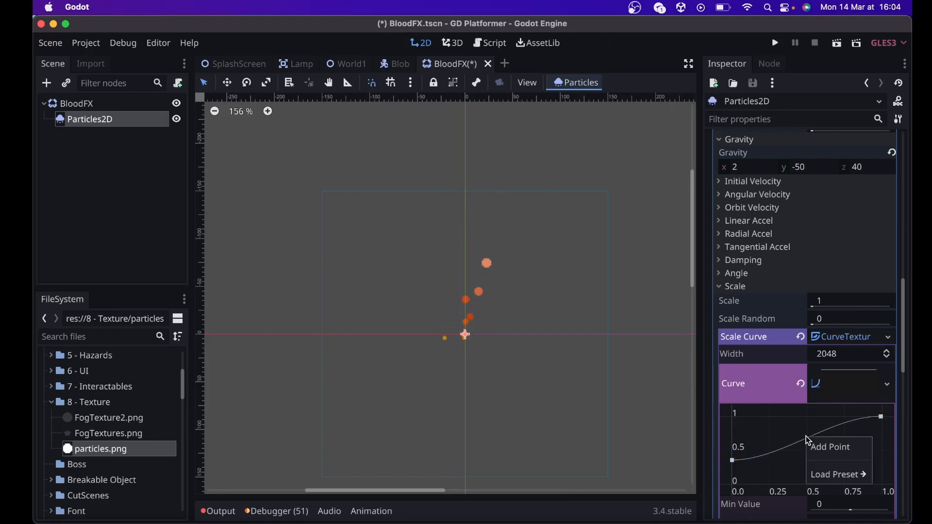
left_click(825, 447)
left_click_drag(807, 439, 807, 430)
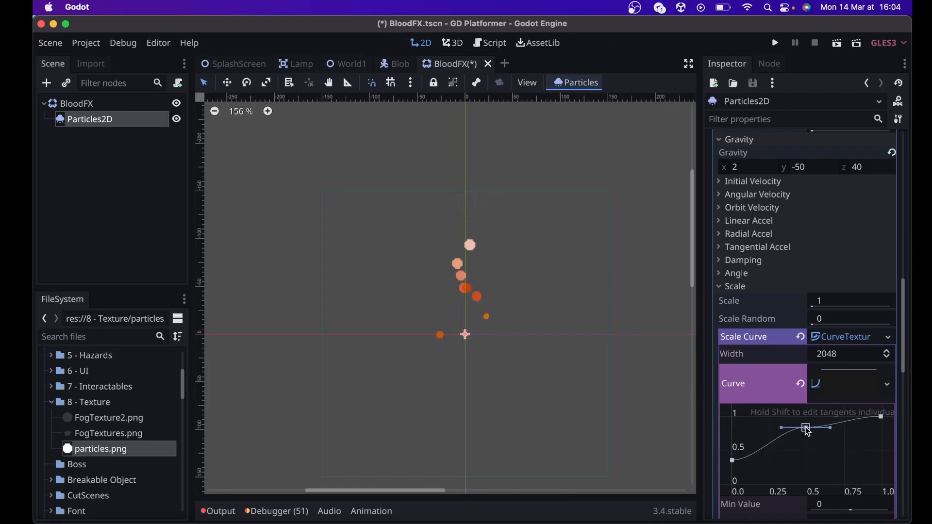
left_click_drag(882, 423, 883, 436)
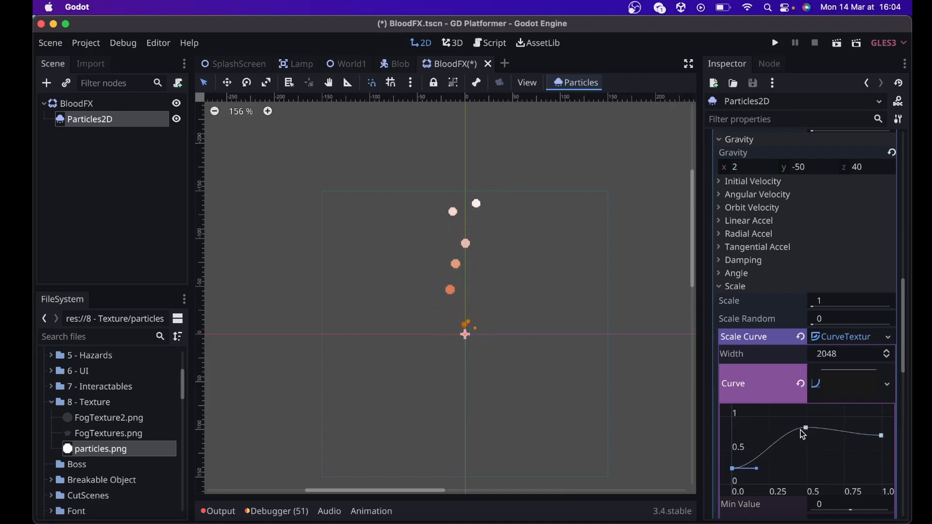
left_click_drag(806, 430, 809, 452)
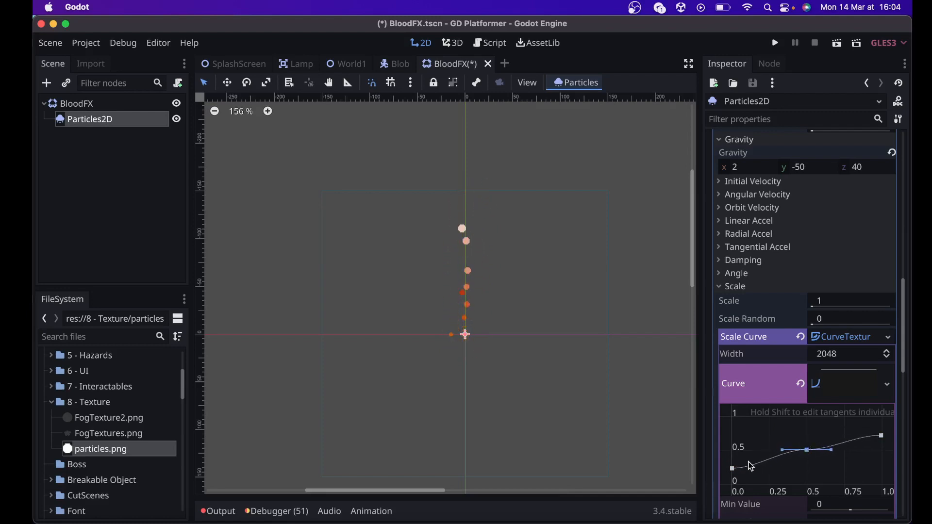
left_click_drag(734, 468, 733, 472)
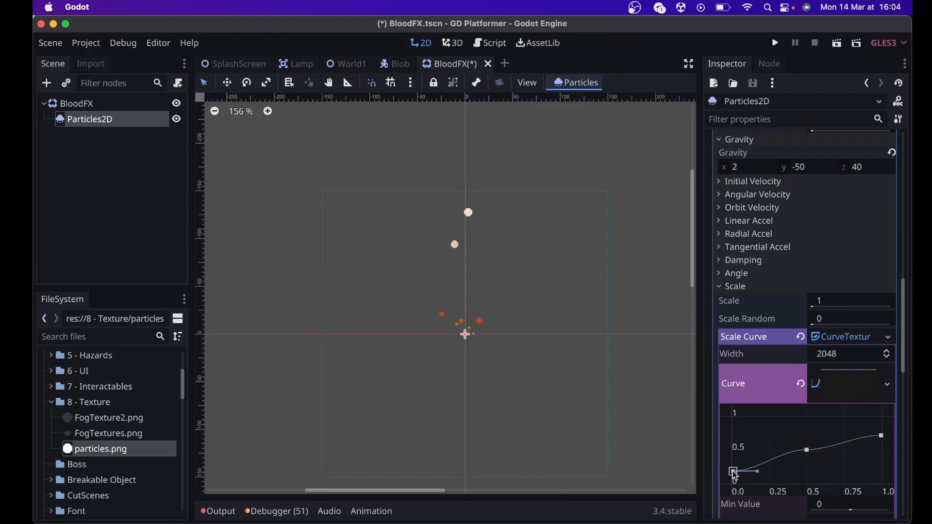
left_click(807, 450)
left_click_drag(884, 440, 884, 434)
Set the particle scale of the process material to 2
left_click(842, 306)
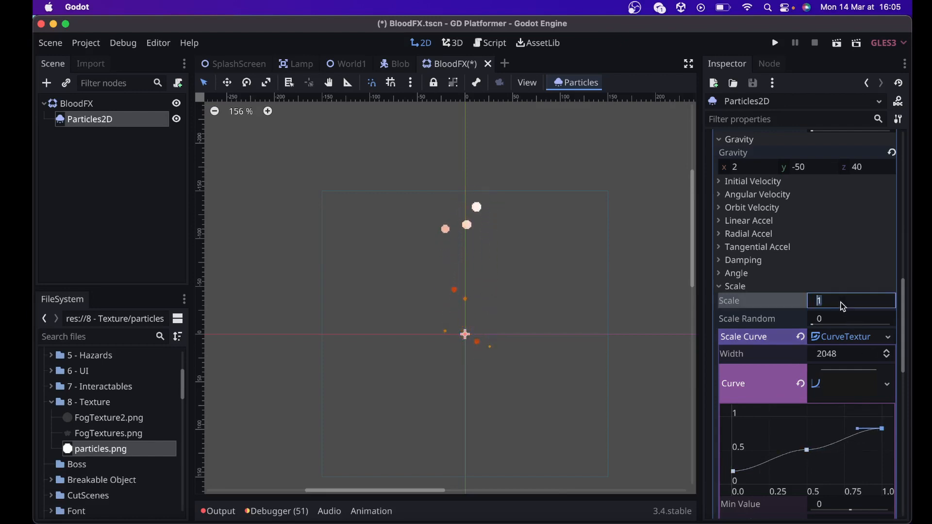
type("2")
key("Return")
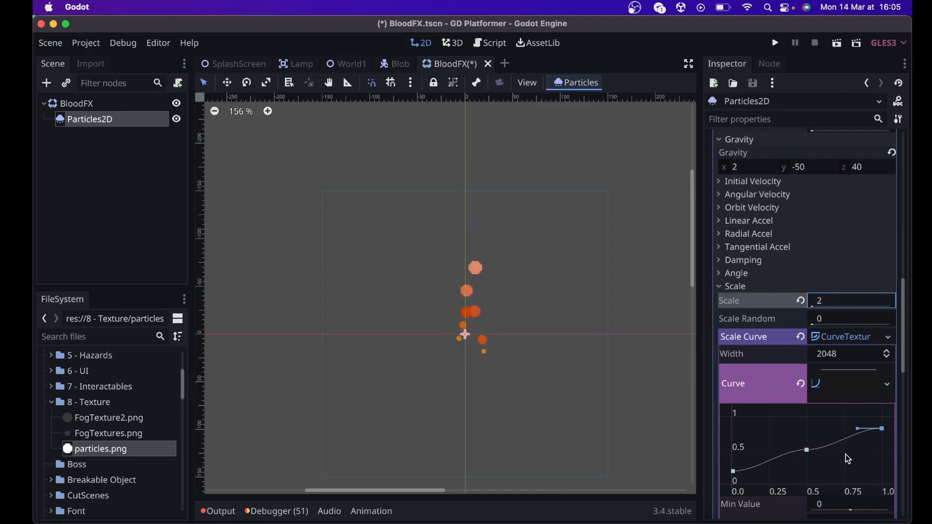
Set the amount of particles emitted by the Particles2D node to 40
scroll(874, 266, "up", 10)
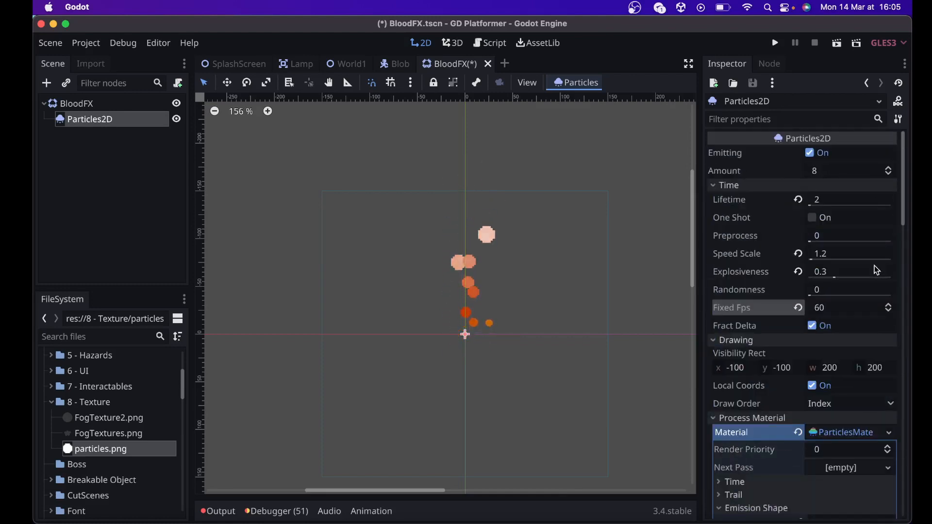
left_click(839, 170)
type("4")
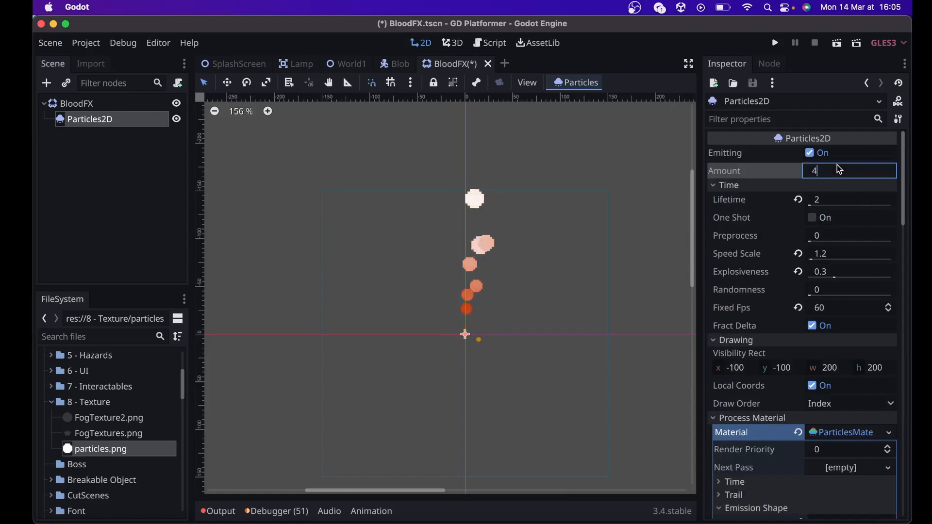
type("0")
key("Return")
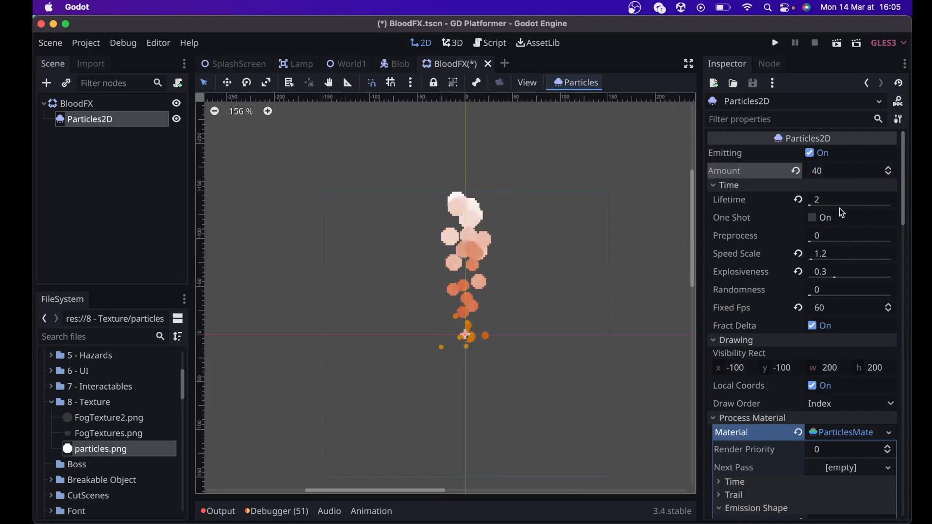
Try One Shot emission on the Particles2D node, compare it with the BloodFX node, and return Particles2D to continuous emission
left_click(810, 218)
left_click(817, 154)
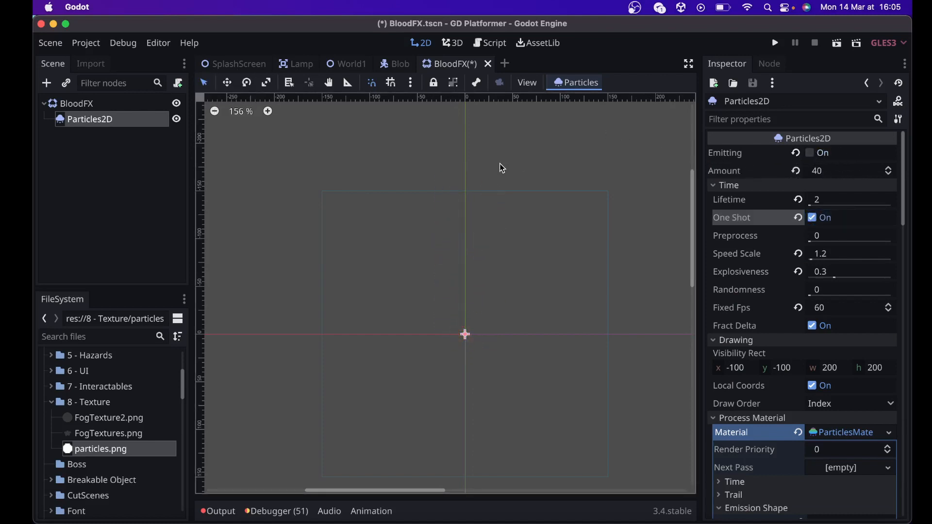
left_click(88, 103)
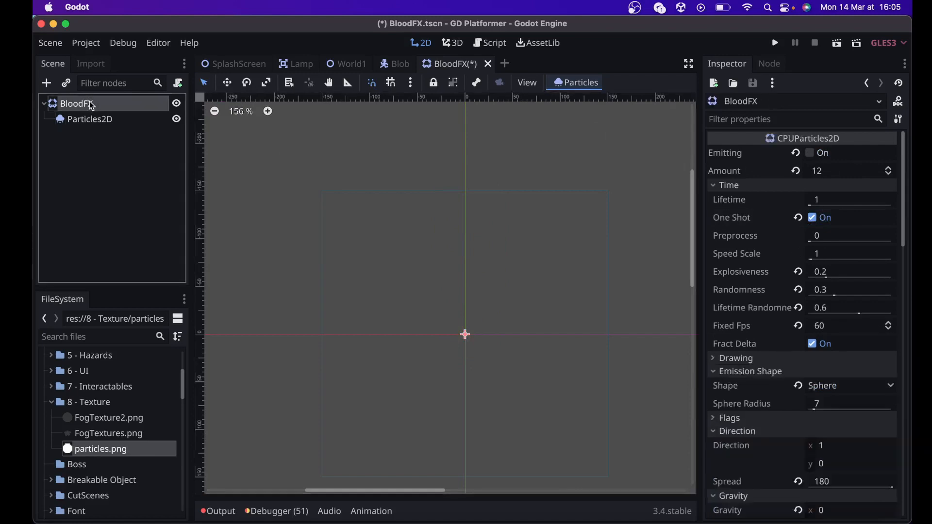
left_click(811, 220)
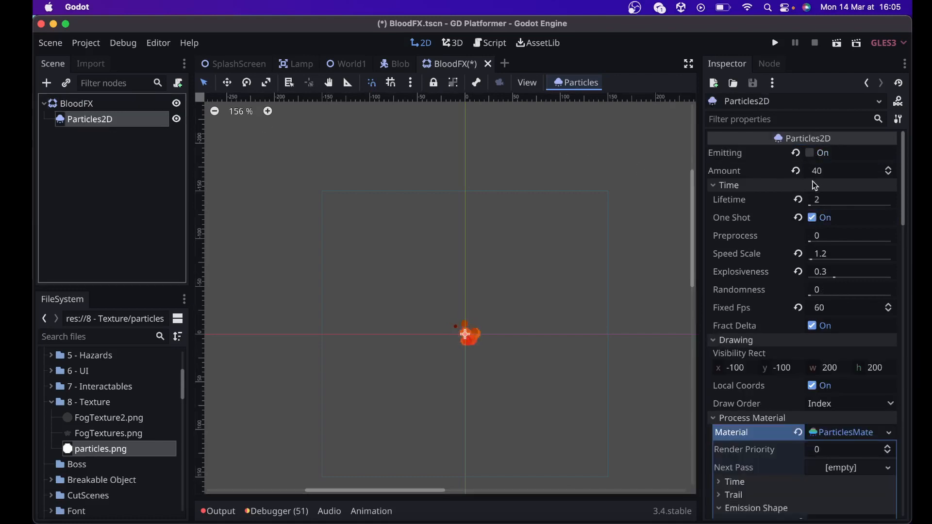
left_click(812, 219)
left_click(813, 154)
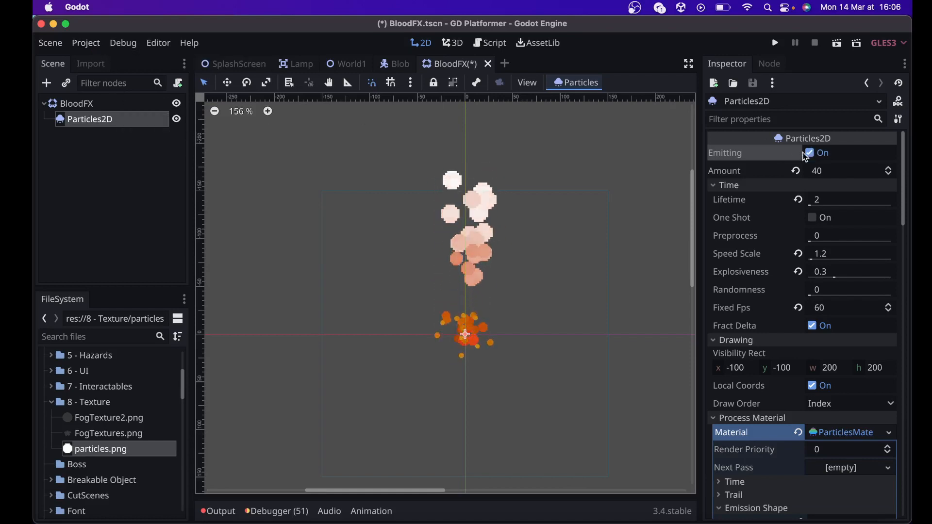
Enable One Shot and turn off Emitting on both the Particles2D and BloodFX nodes, and save the scene
left_click(811, 218)
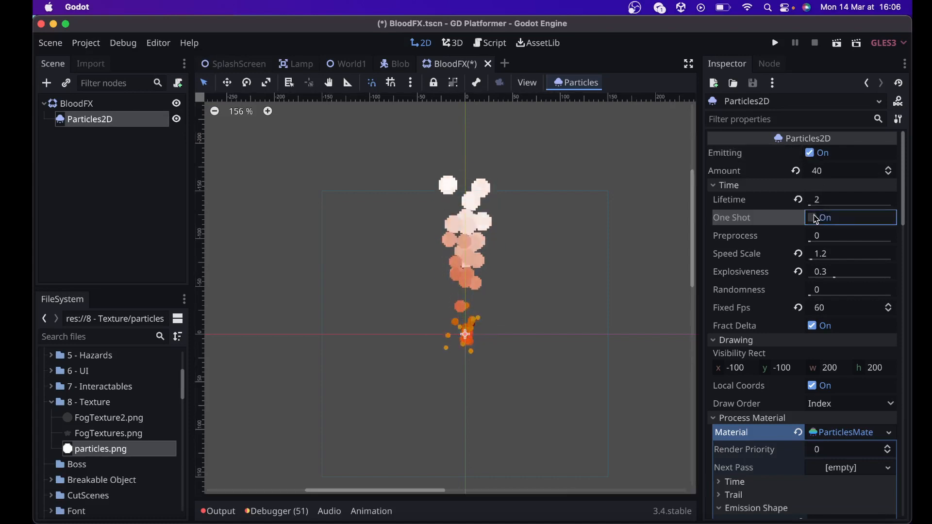
left_click(809, 153)
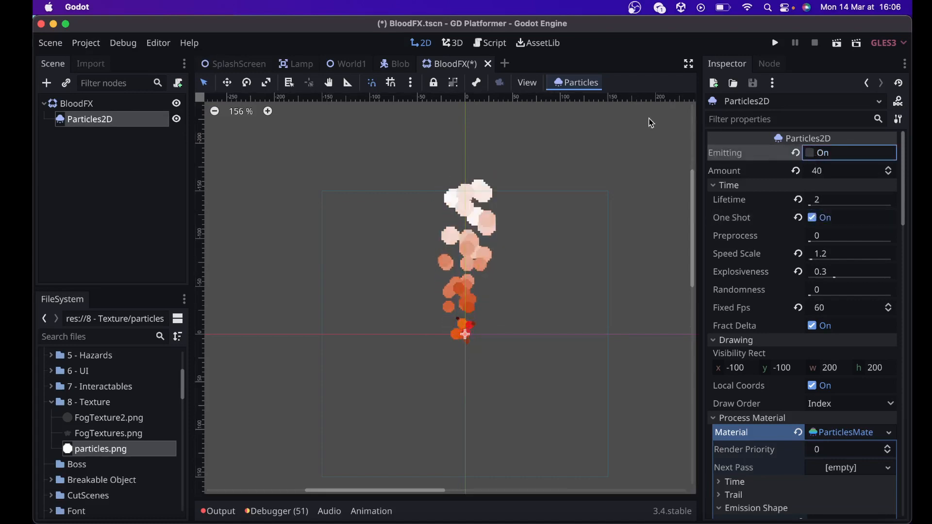
left_click(77, 107)
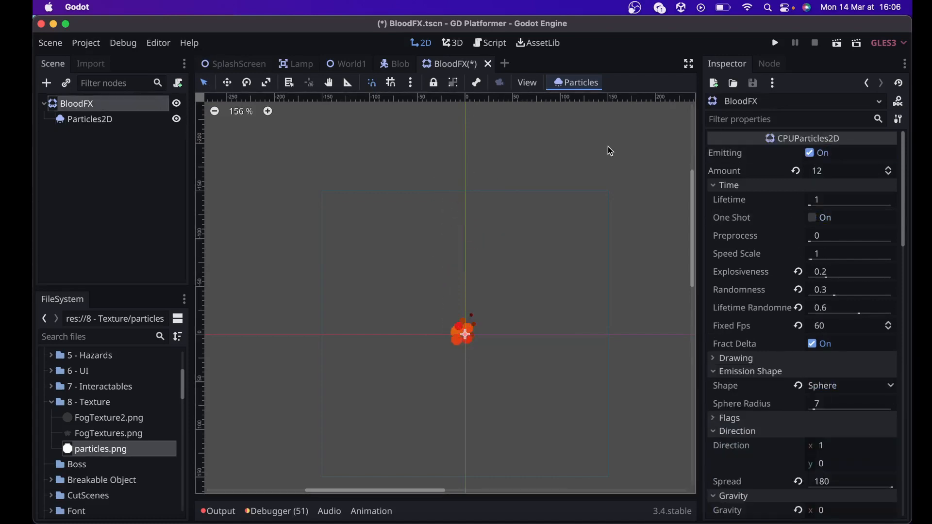
left_click(815, 217)
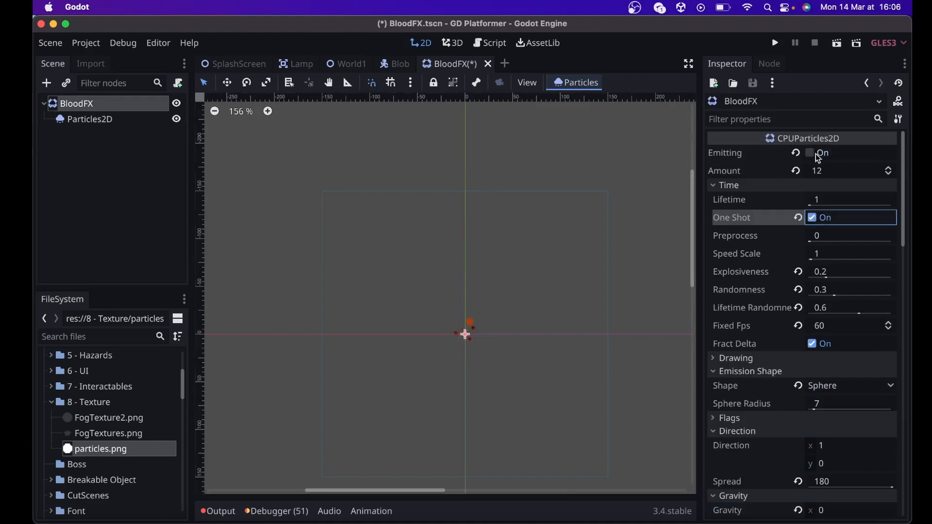
key("super+s")
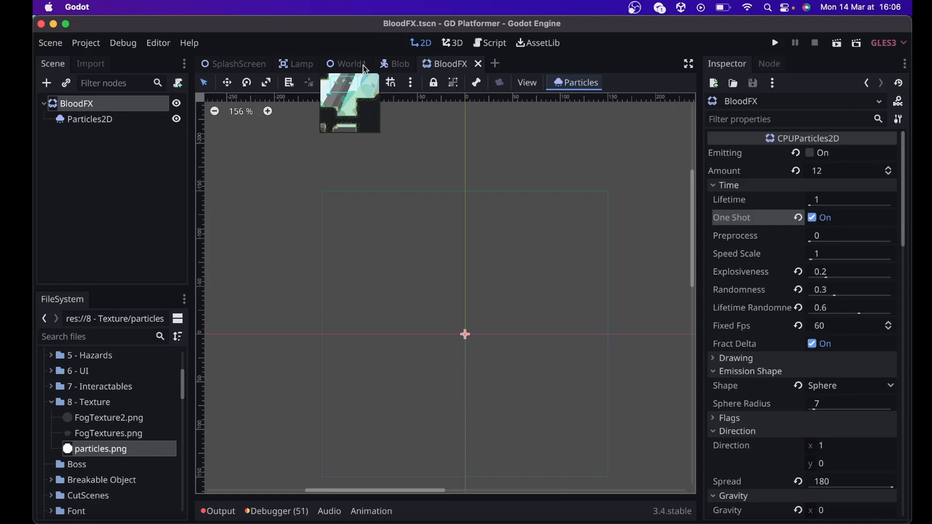
Check the node trees of the Blob and BloodFX scenes and open the script attached to the Blob root node
left_click(393, 65)
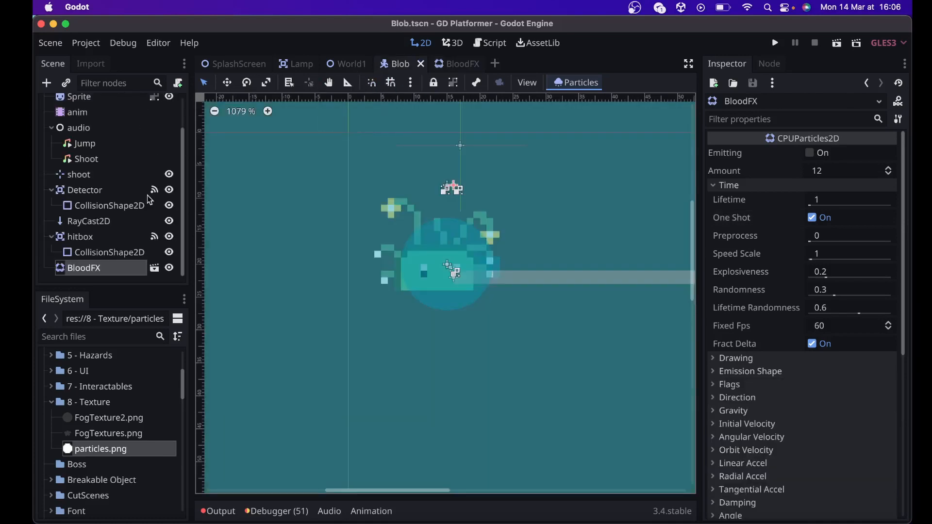
scroll(138, 228, "up", 3)
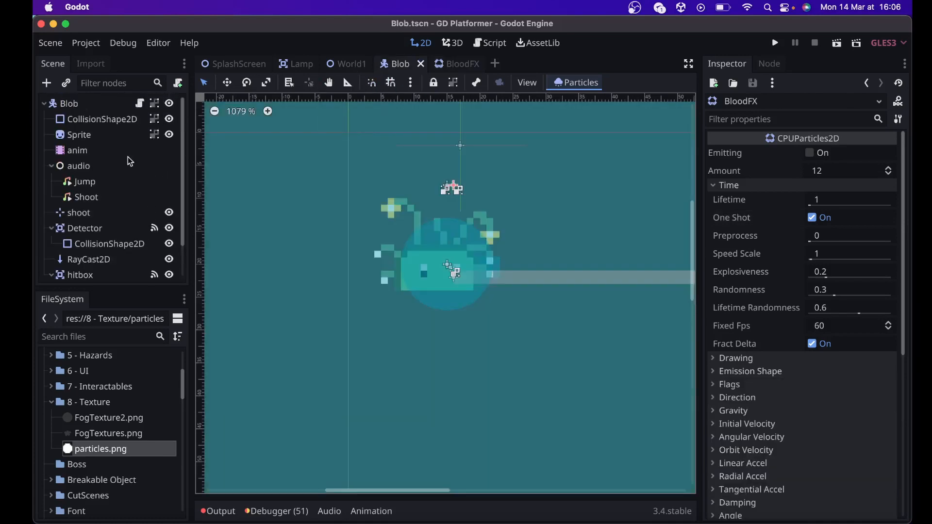
scroll(119, 244, "down", 3)
mouse_move(452, 65)
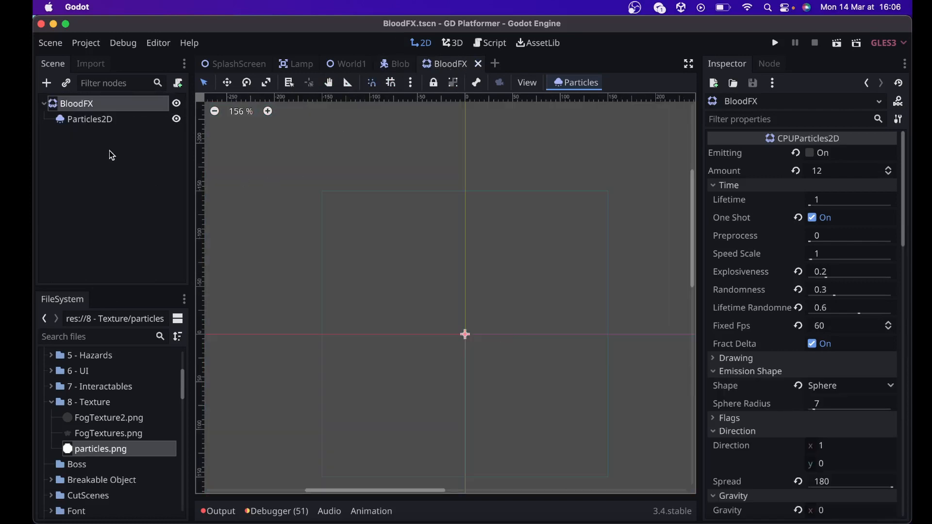
left_click(396, 69)
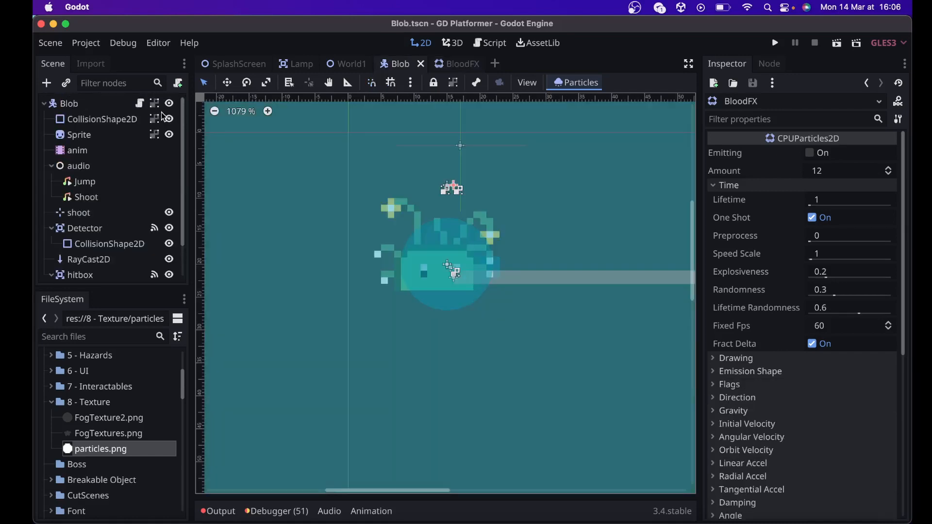
left_click(141, 104)
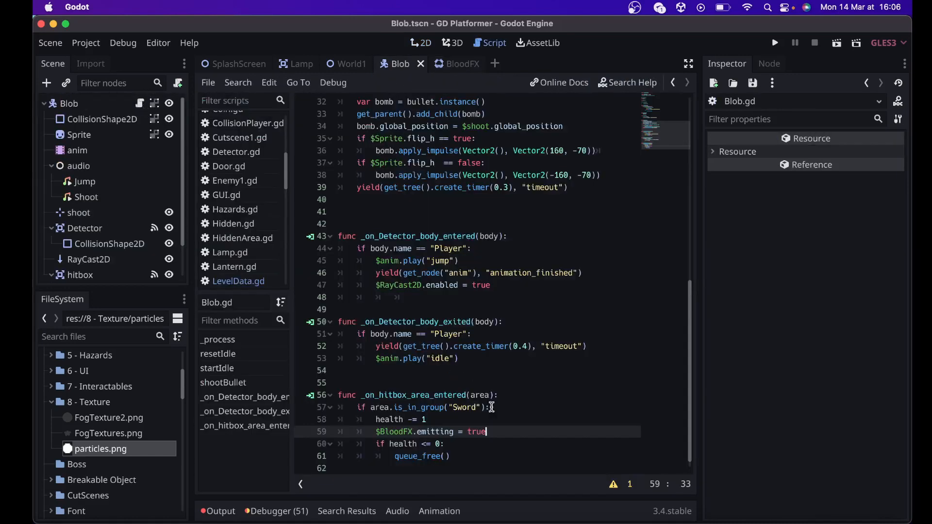
Add $BloodFX/Particles2D.emitting = true below the existing BloodFX emitting line in _on_hitbox_area_entered, and save the script
key("Return")
type("$")
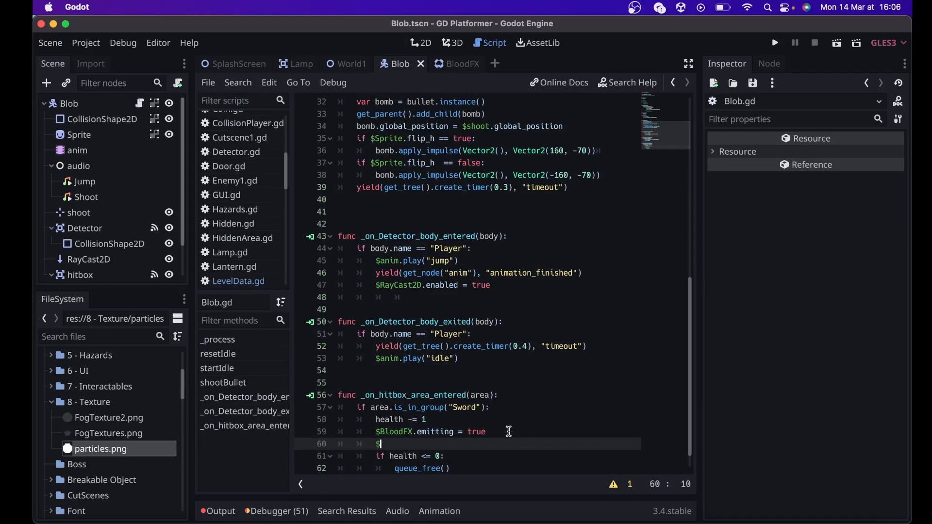
type("BloodFX/Particles2D")
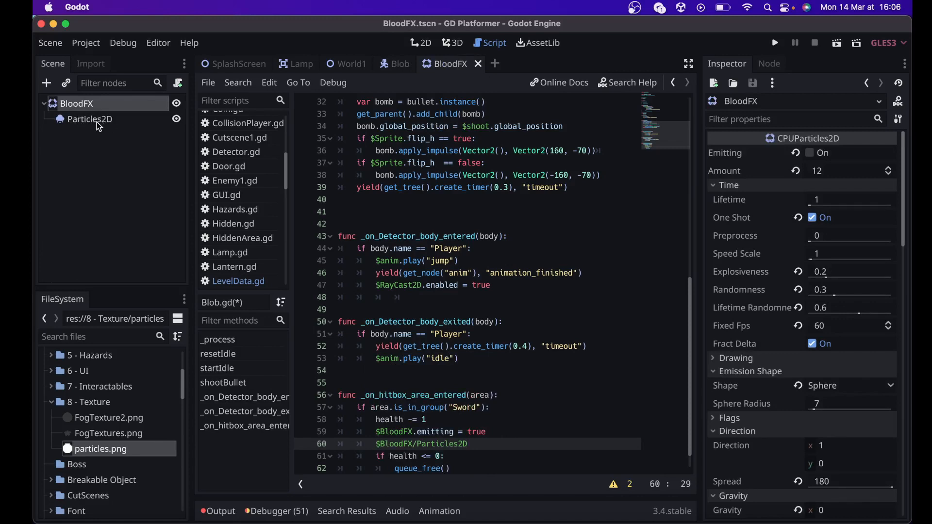
mouse_move(395, 63)
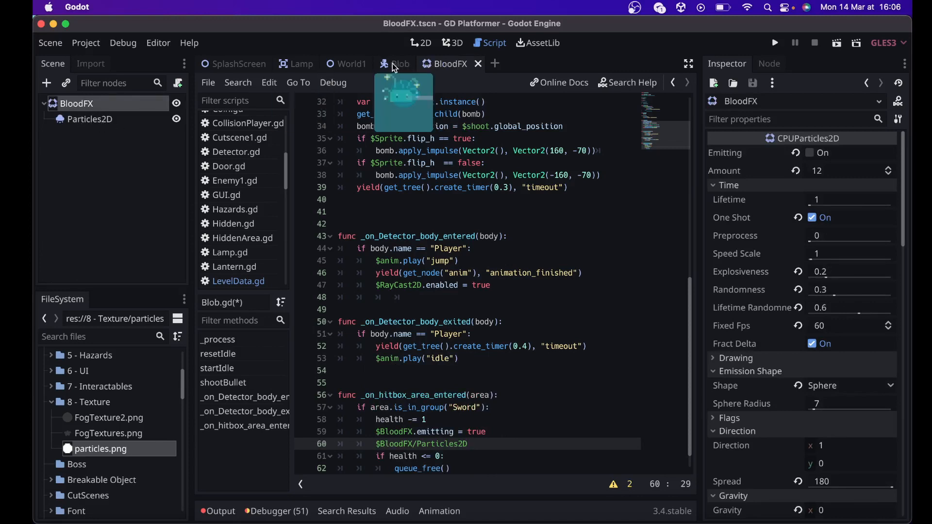
left_click(397, 64)
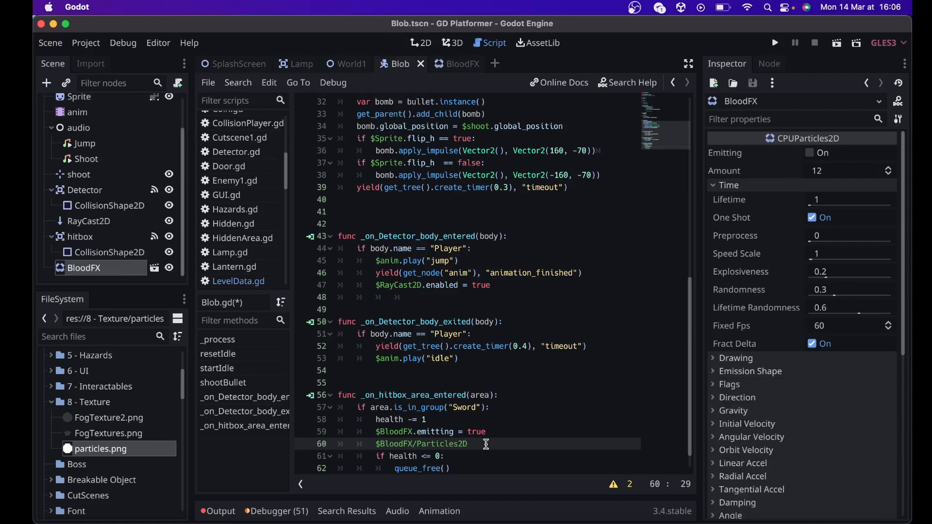
type(".emi")
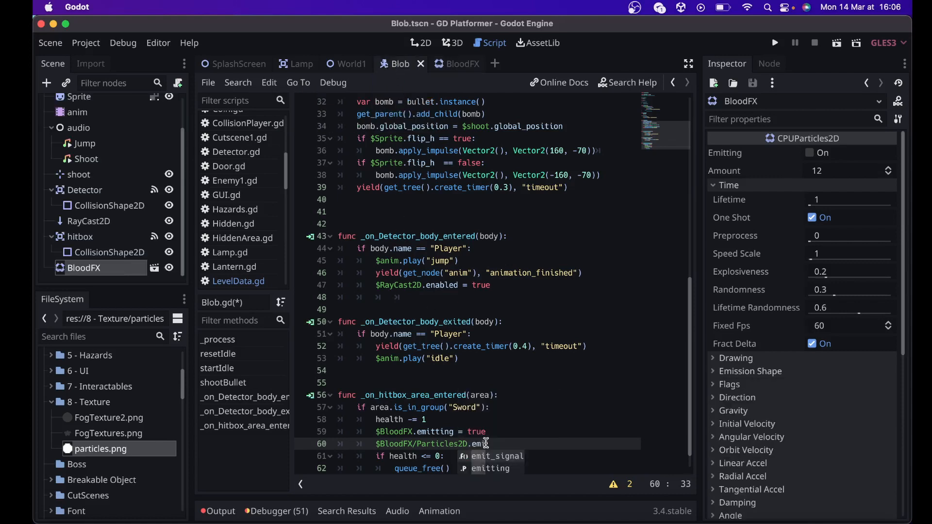
key("Down")
key("Return")
type("= true")
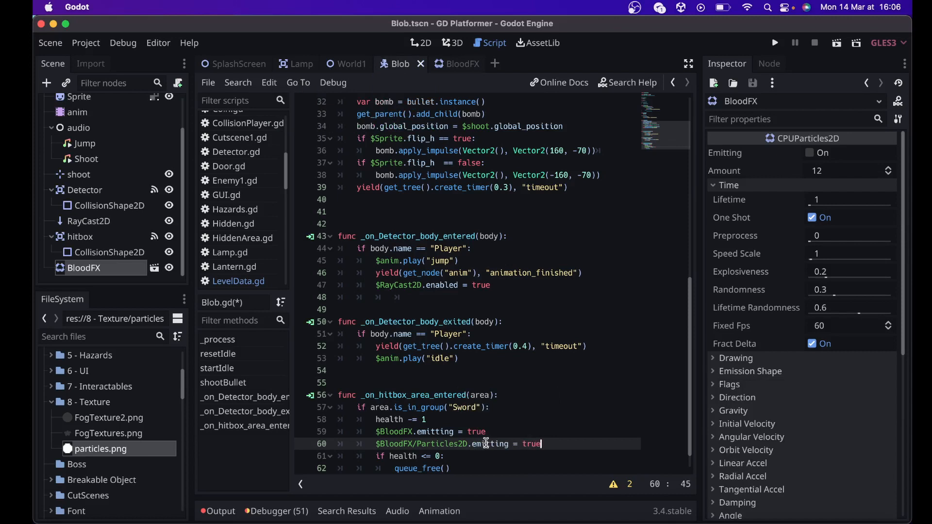
key("ctrl+s")
Run the World1 scene, move the player over to the blob enemy and hit it with the sword to test the particles
left_click(342, 69)
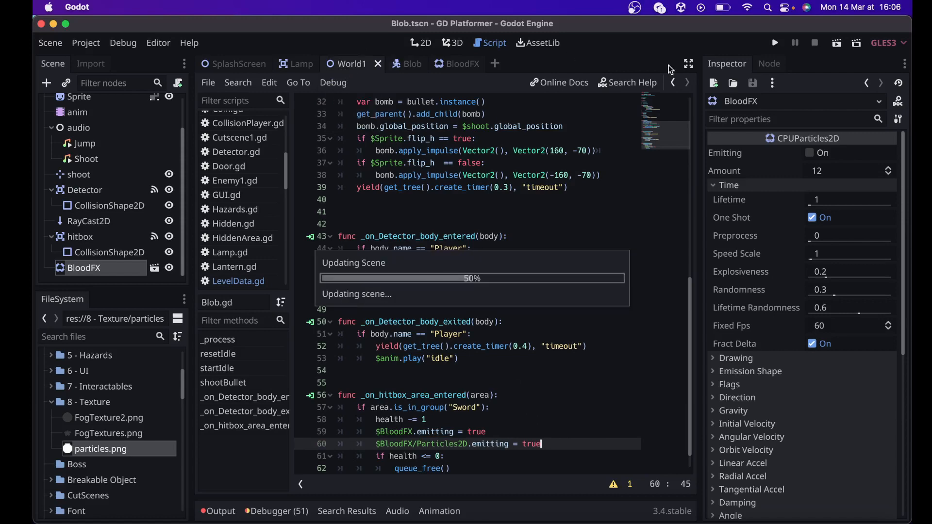
left_click(836, 43)
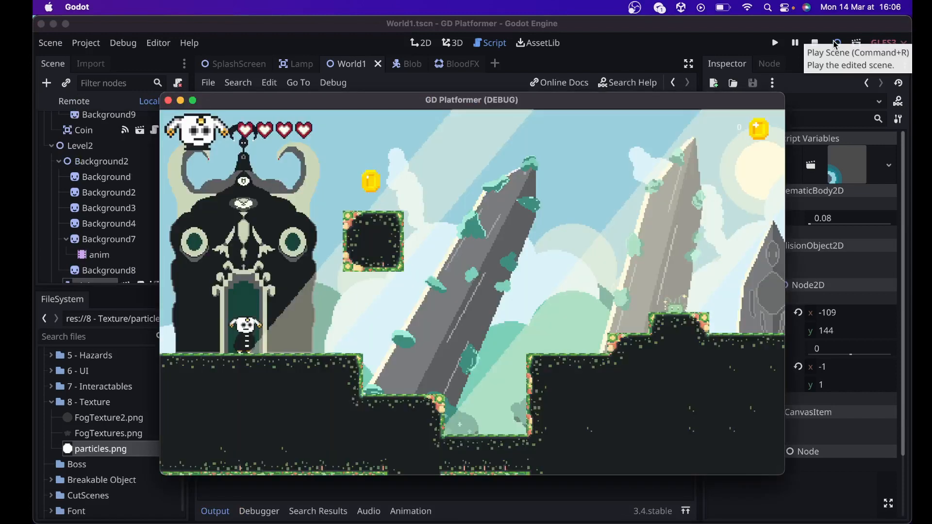
key("Right")
key("space")
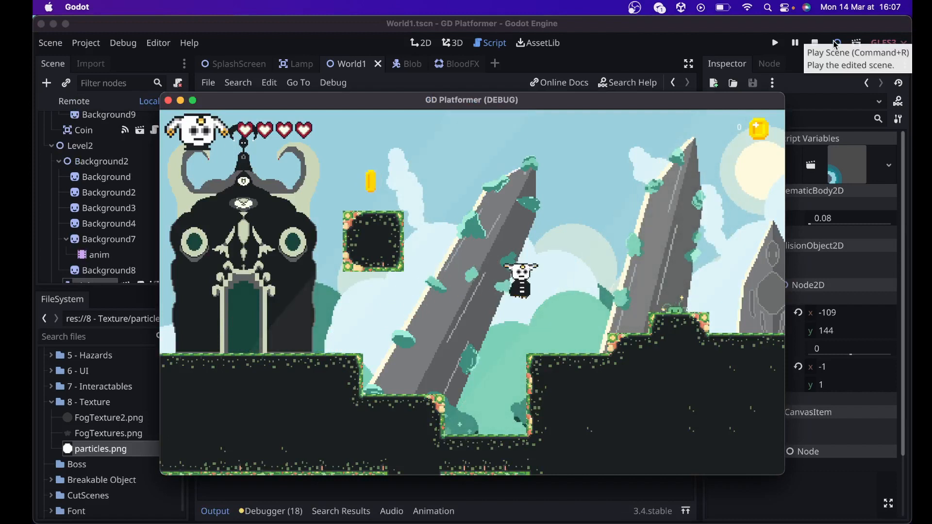
key("Right")
key("space")
key("x")
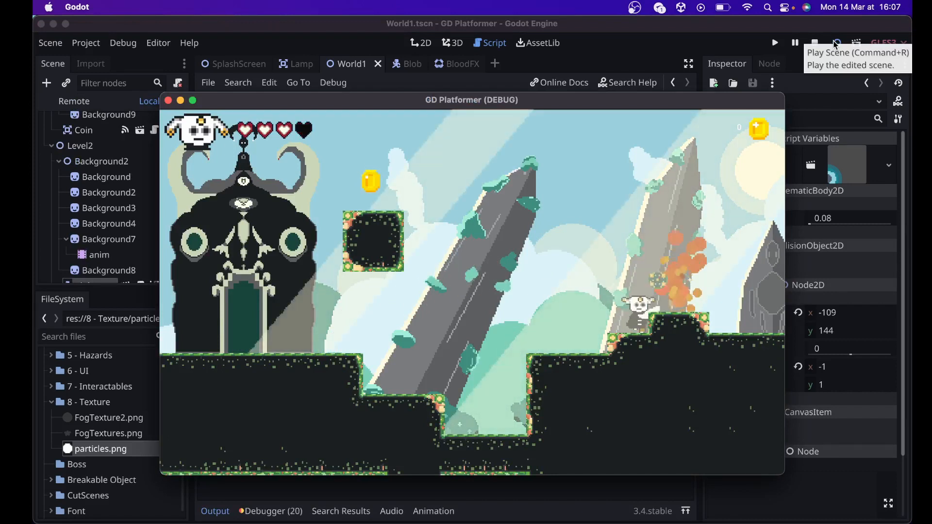
key("x")
Move the player back to the floating block, collect the coin above it and close the running game
key("space")
key("Left")
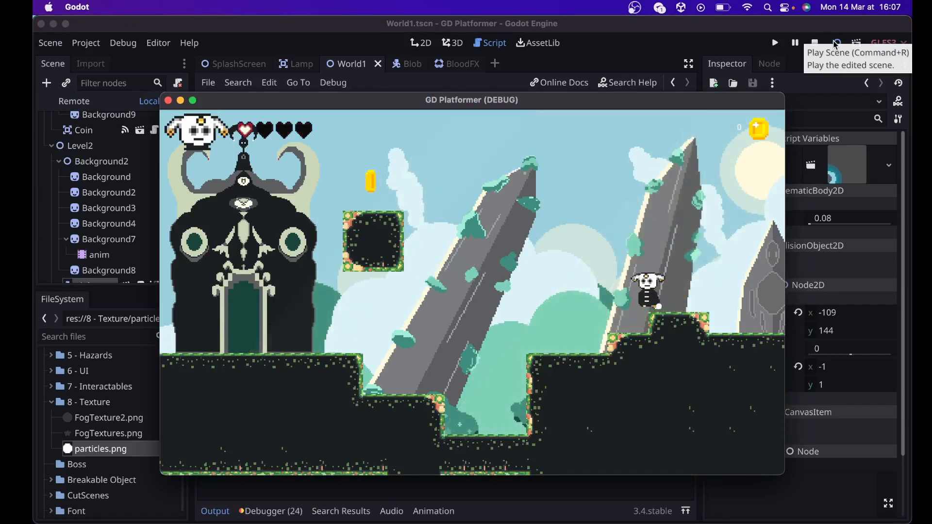
key("space")
key("space")
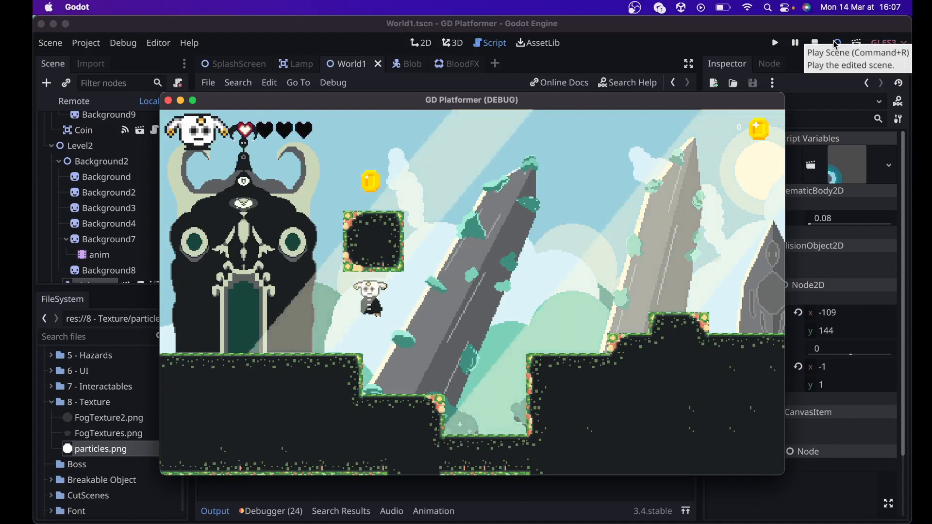
key("Left")
key("space")
key("Right")
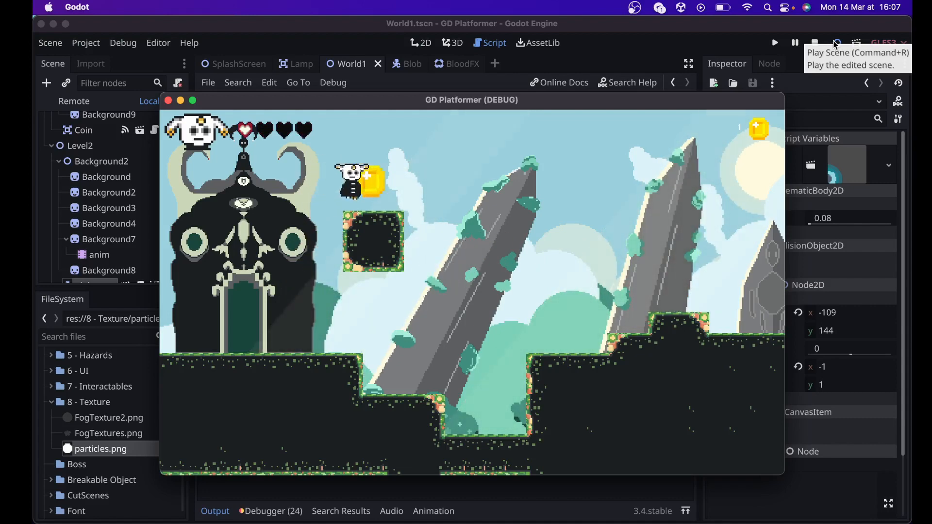
left_click(170, 99)
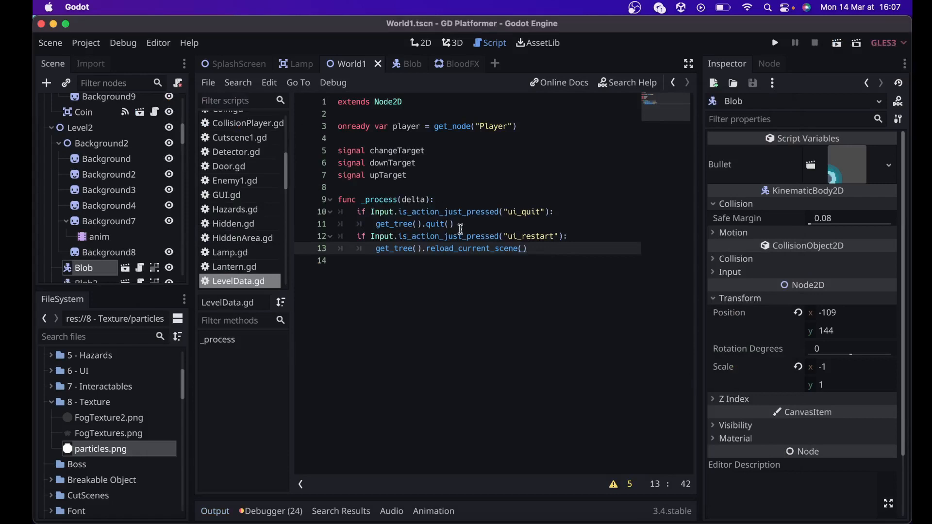